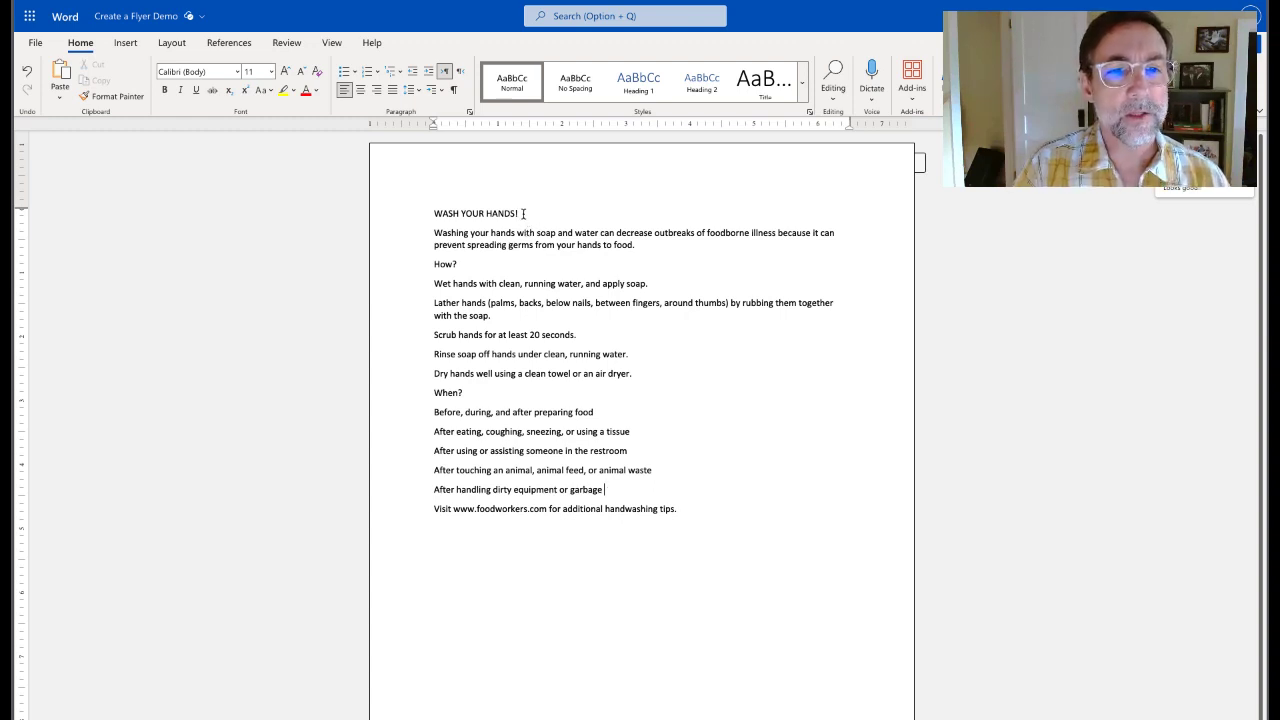
Delete the "WASH YOUR HANDS!" title line from the start of the document
{"action": "left_click_drag", "start_coordinate": [523, 213], "coordinate": [433, 213]}
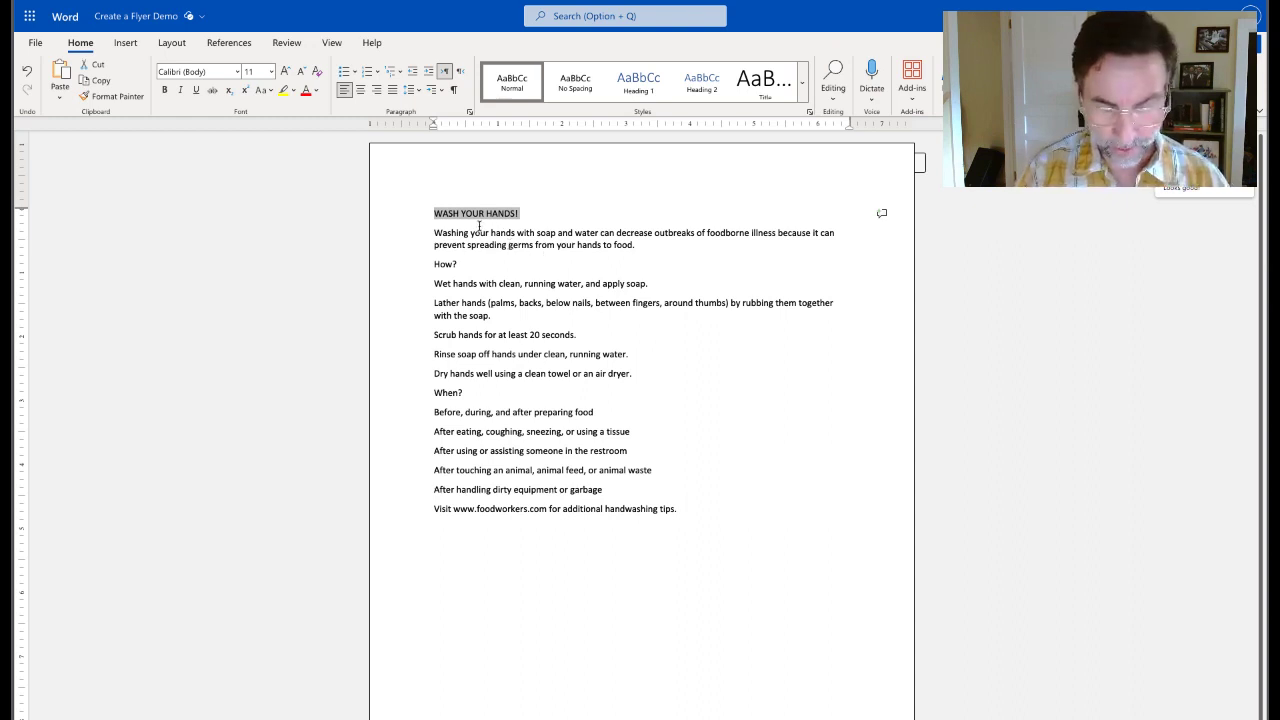
{"action": "key", "text": "Delete"}
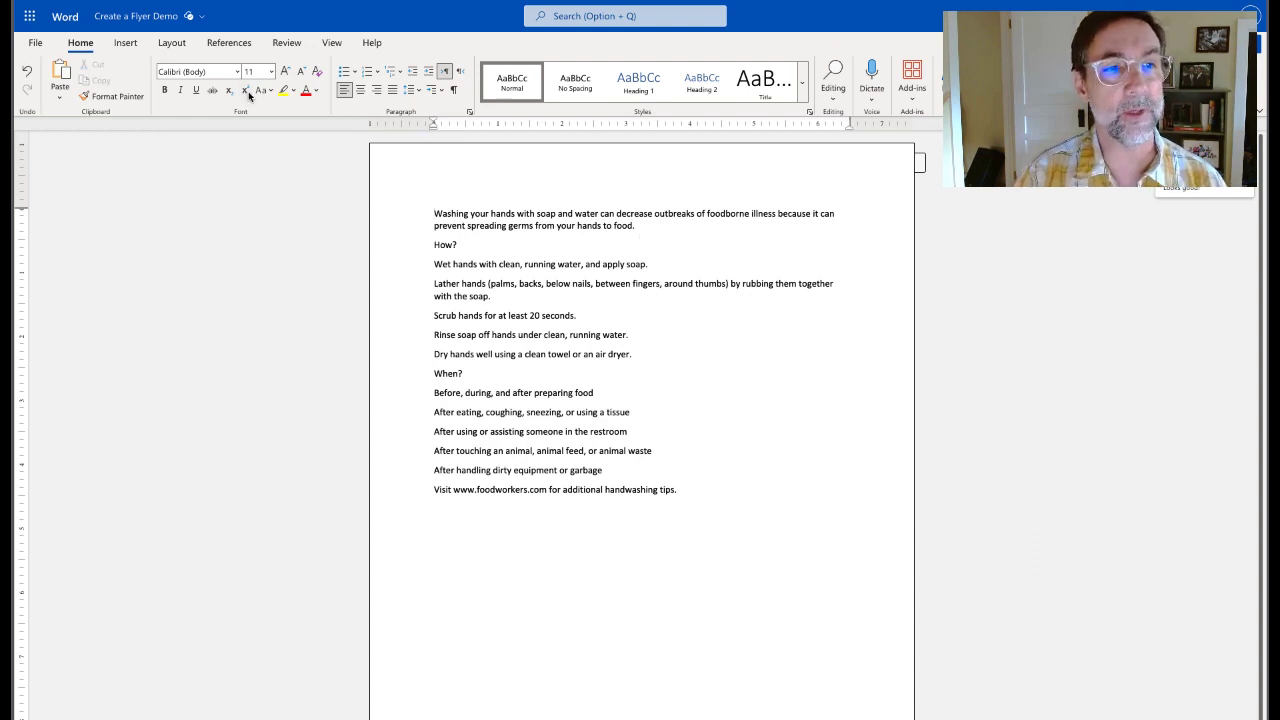
Set the page margins to the Narrow preset, 0.5" on all sides
{"action": "left_click", "coordinate": [126, 44]}
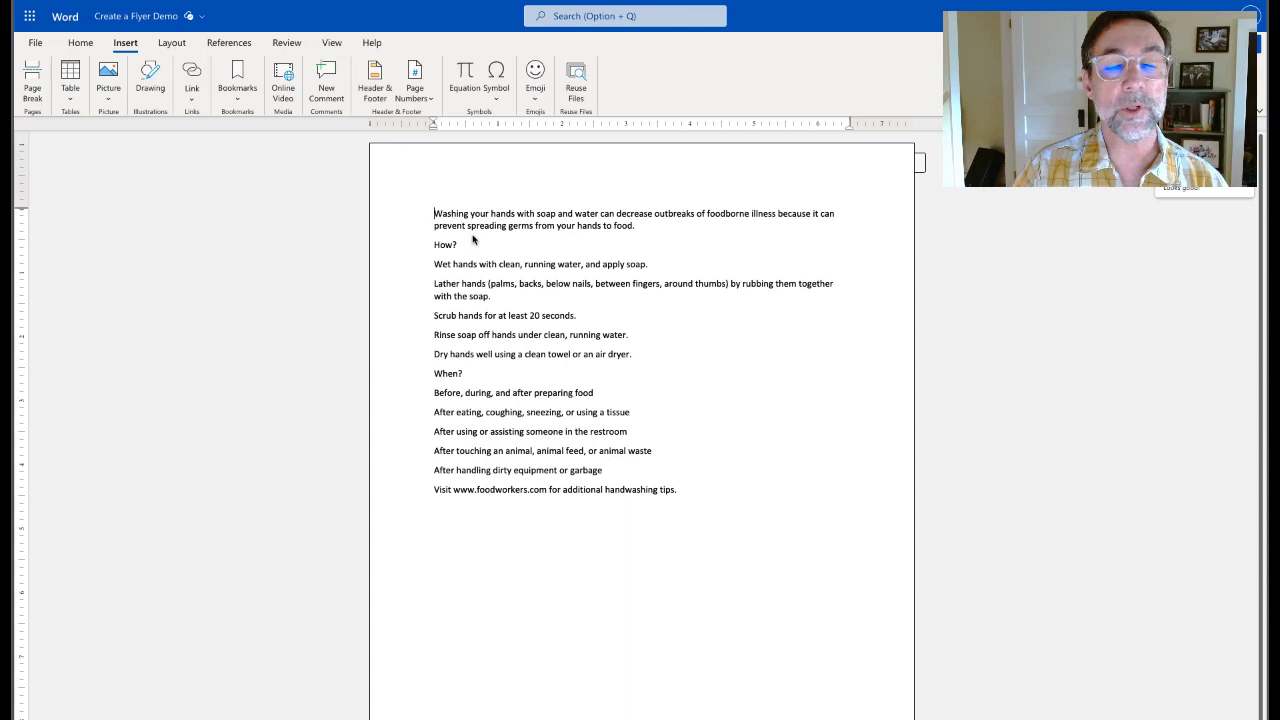
{"action": "left_click", "coordinate": [171, 44]}
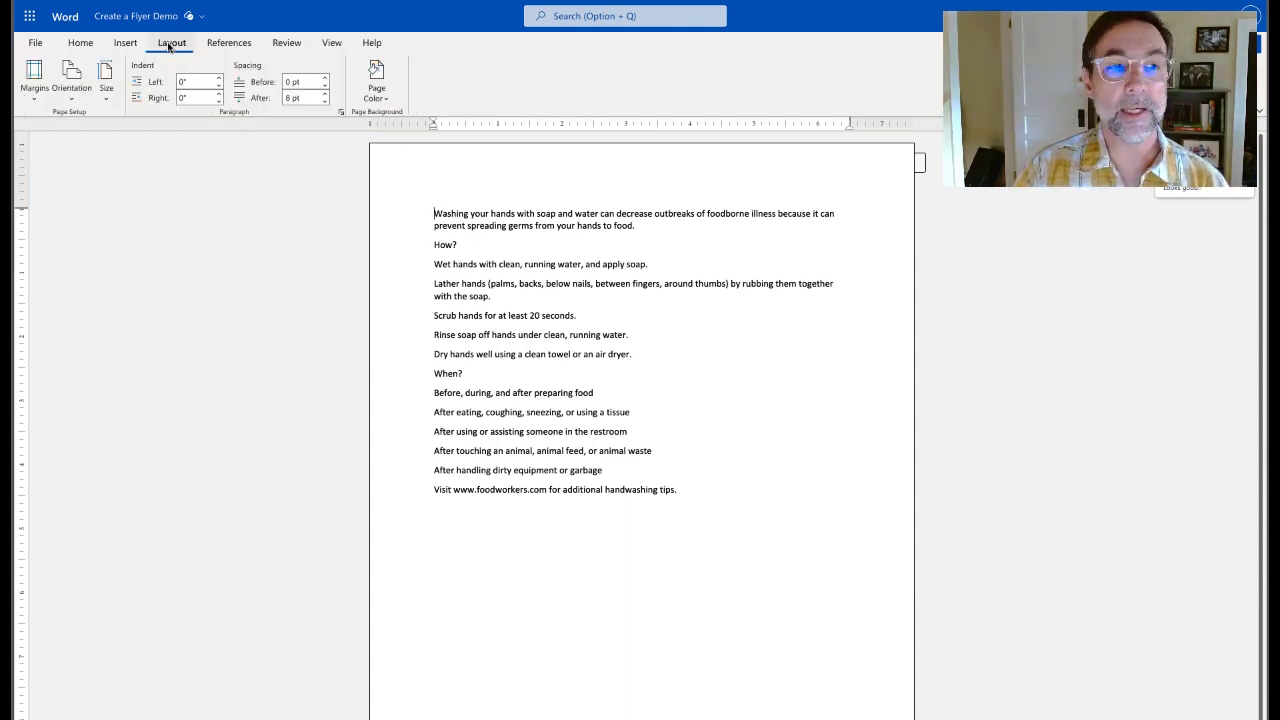
{"action": "left_click", "coordinate": [34, 73]}
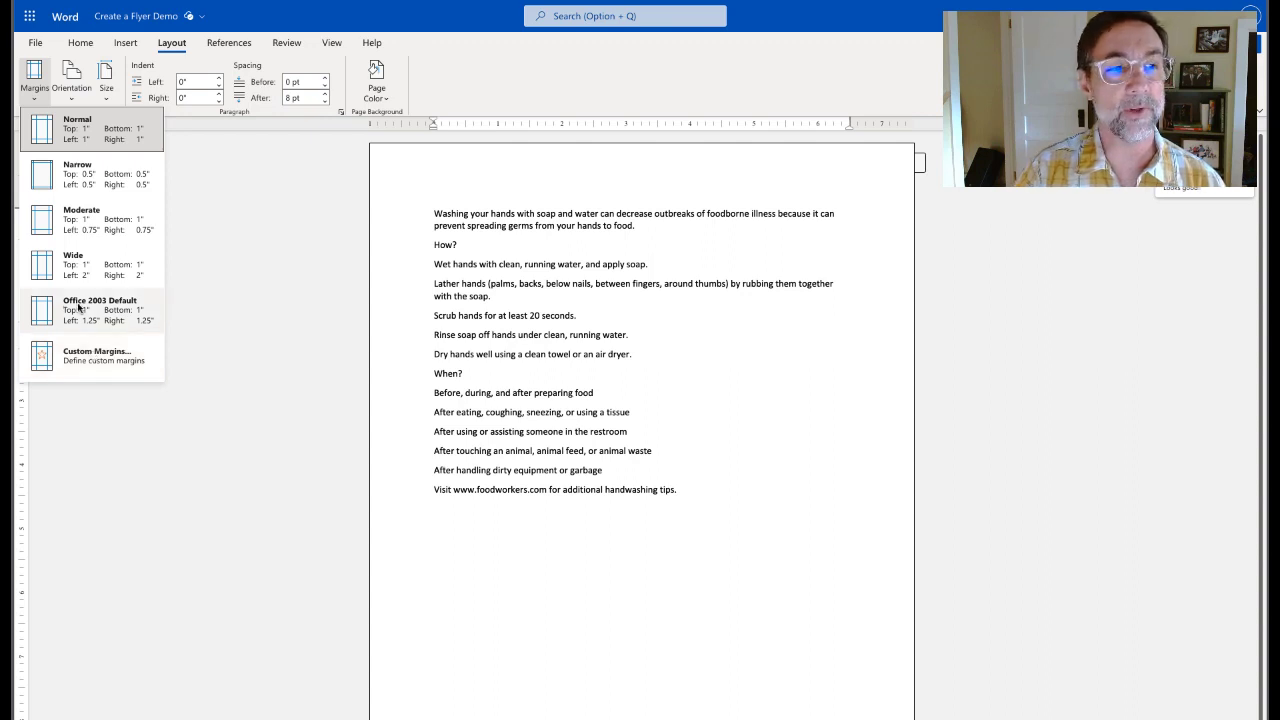
{"action": "left_click", "coordinate": [98, 185]}
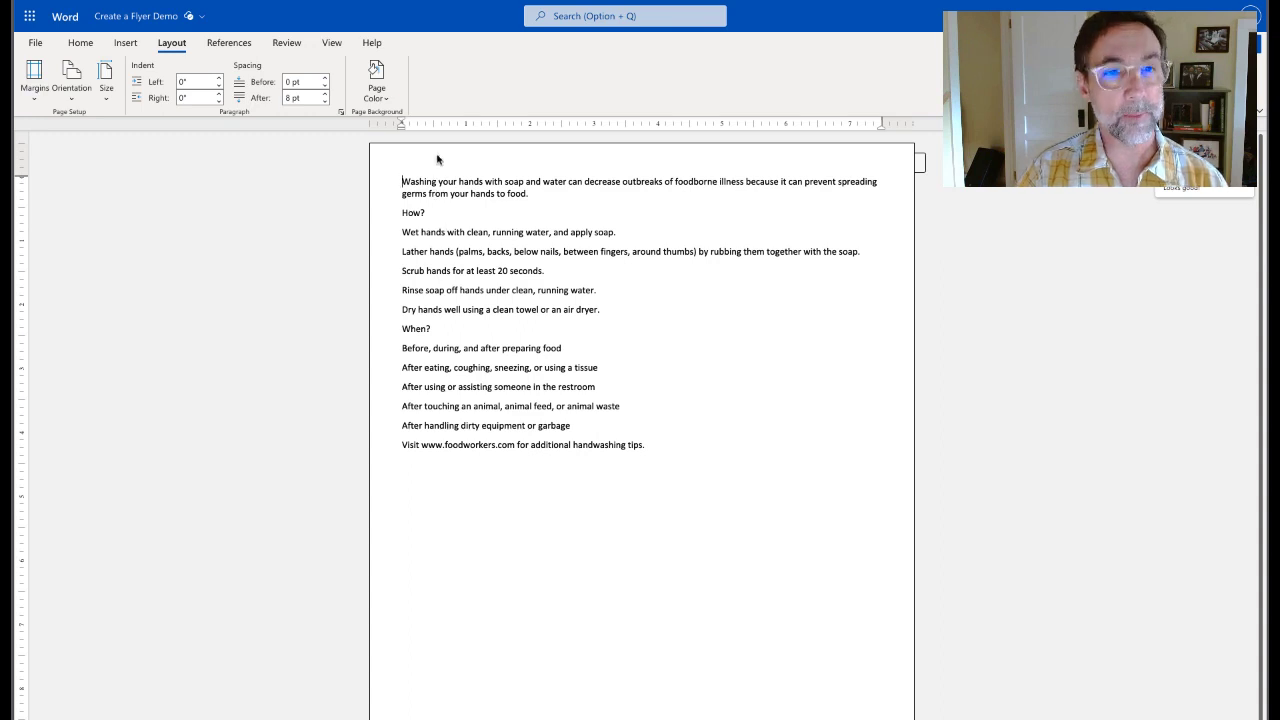
Start a new drawing at the top of the page and add a wide text box reading "WASH YOUR HANDS!"
{"action": "left_click", "coordinate": [125, 43]}
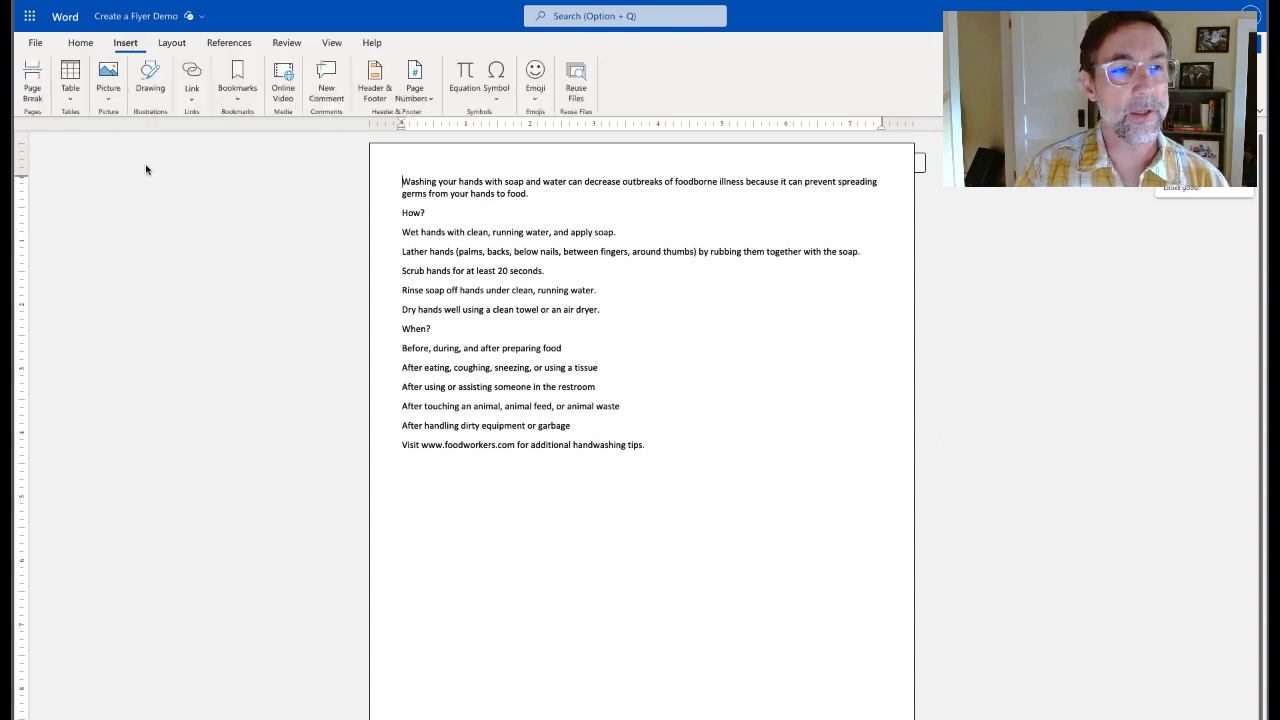
{"action": "left_click", "coordinate": [150, 78]}
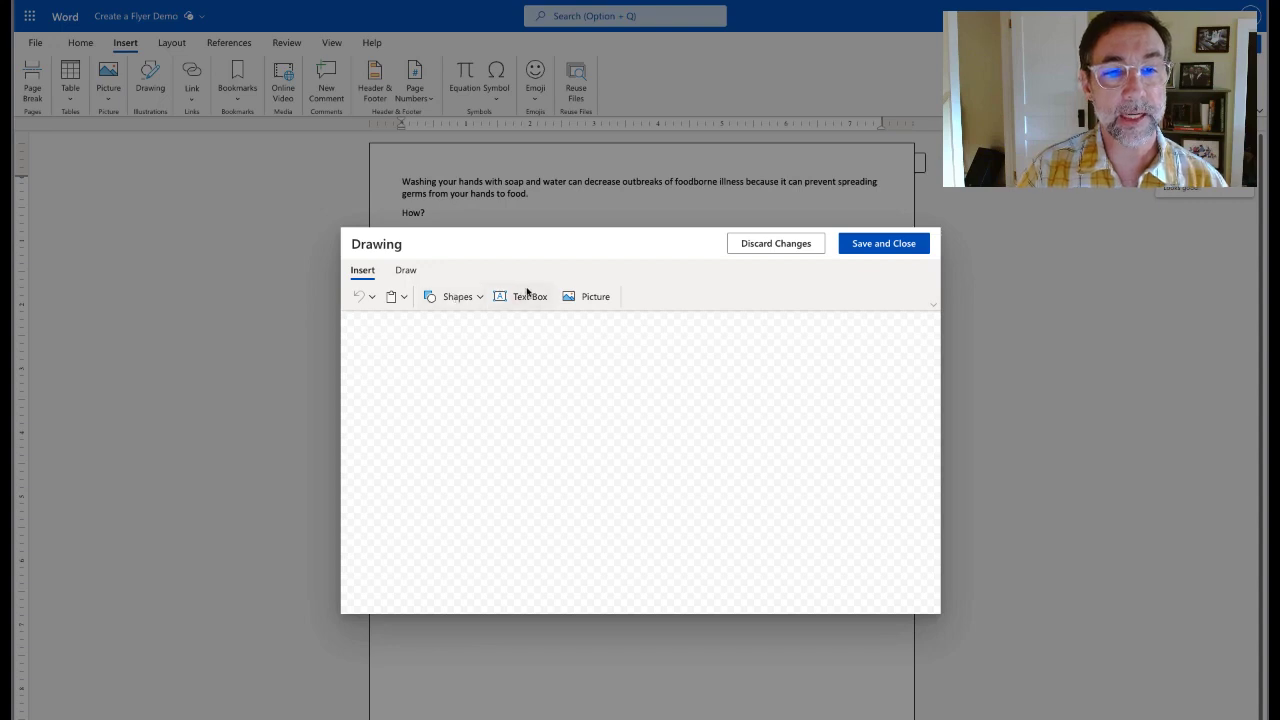
{"action": "left_click", "coordinate": [406, 271]}
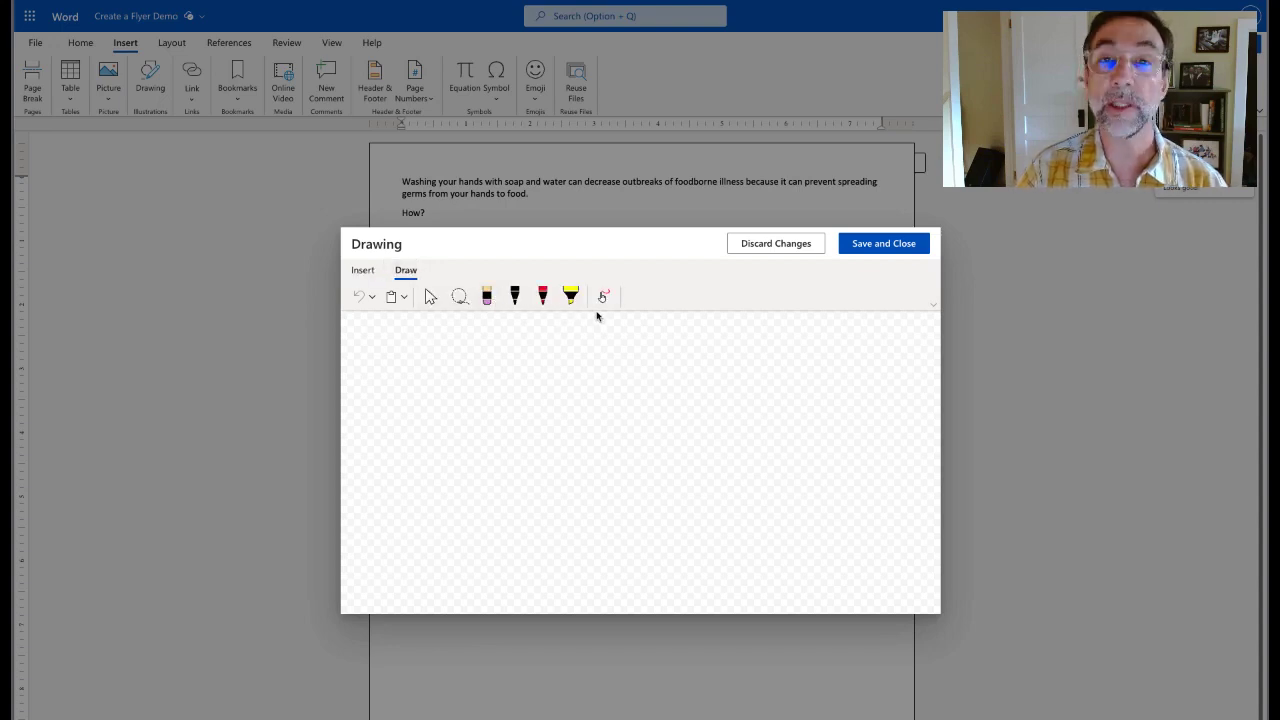
{"action": "left_click", "coordinate": [362, 271]}
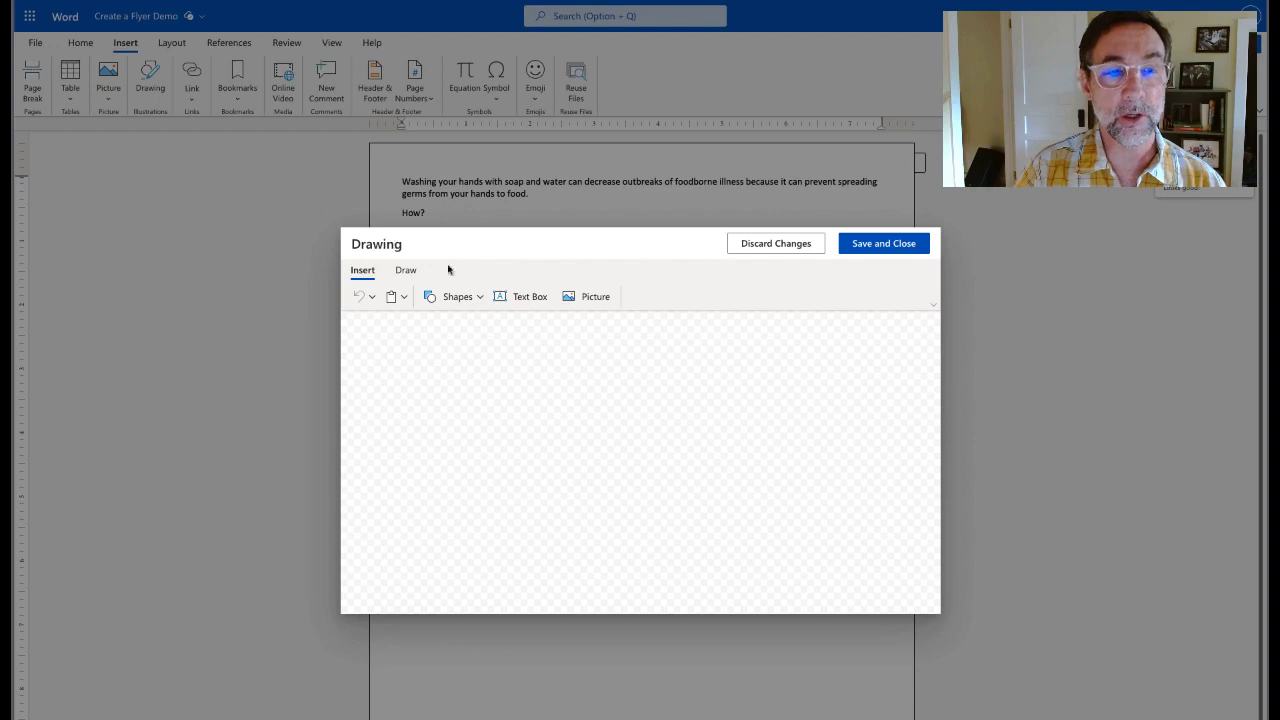
{"action": "left_click", "coordinate": [524, 298]}
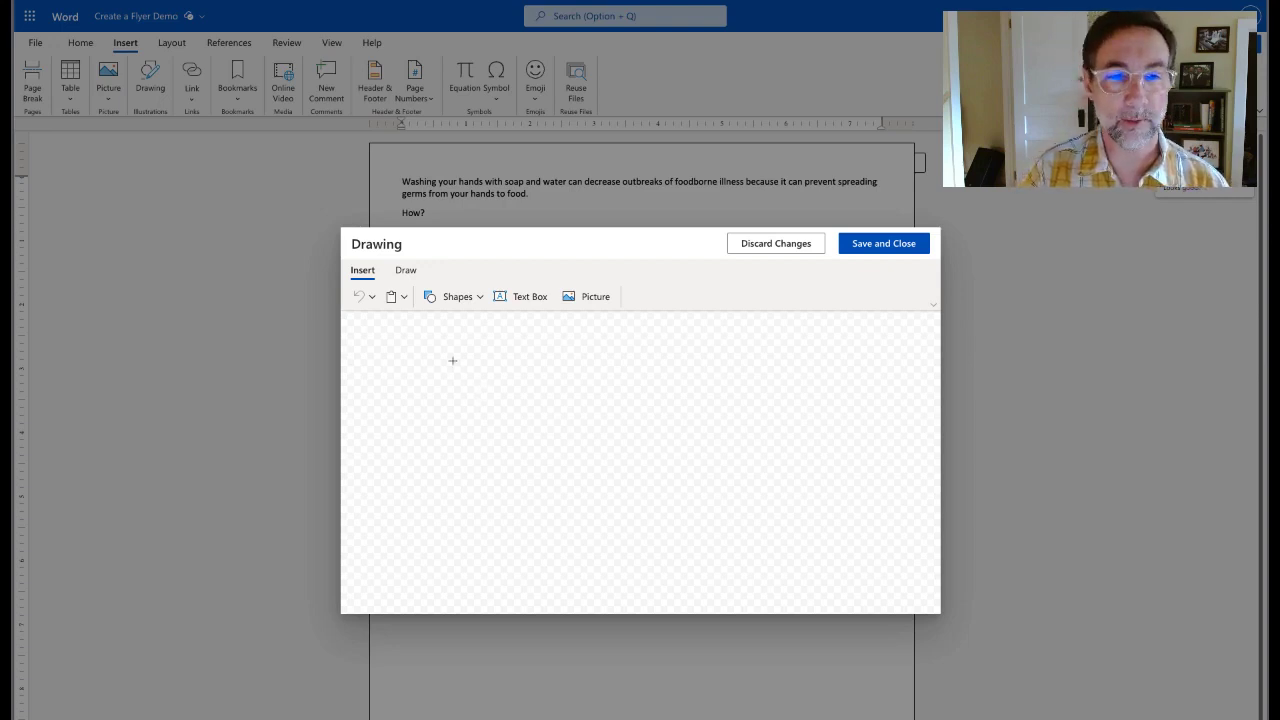
{"action": "mouse_move", "coordinate": [445, 356]}
{"action": "left_mouse_down"}
{"action": "mouse_move", "coordinate": [543, 449]}
{"action": "mouse_move", "coordinate": [889, 446]}
{"action": "mouse_move", "coordinate": [908, 430]}
{"action": "left_mouse_up"}
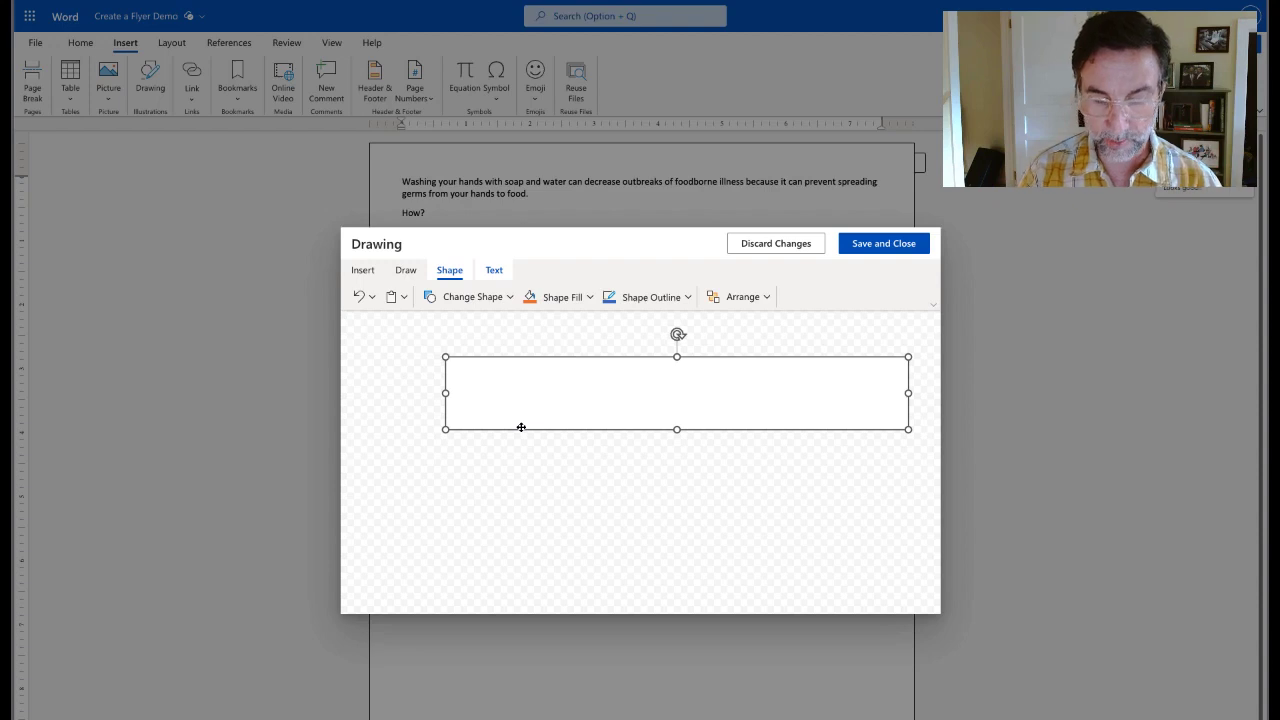
{"action": "type", "text": "WASH YOUR HANDS!"}
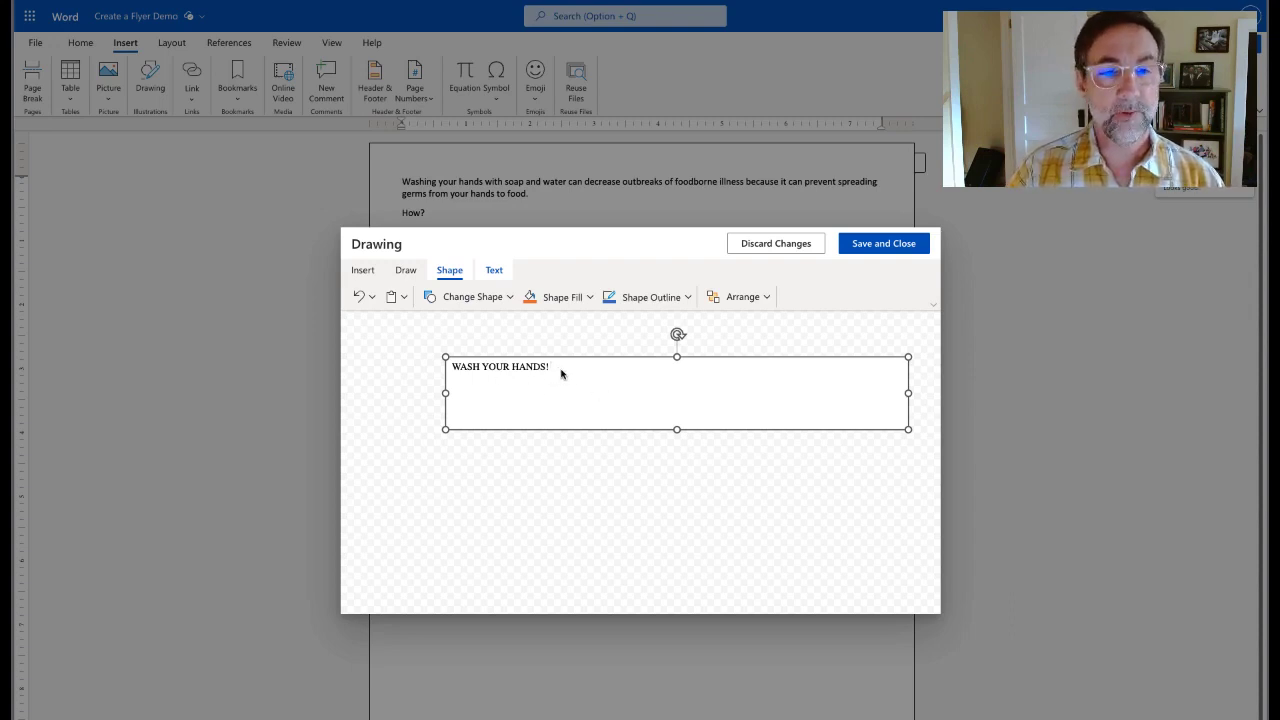
Change the font of the "WASH YOUR HANDS!" text in the drawing to Rockwell
{"action": "left_click_drag", "start_coordinate": [563, 366], "coordinate": [446, 365]}
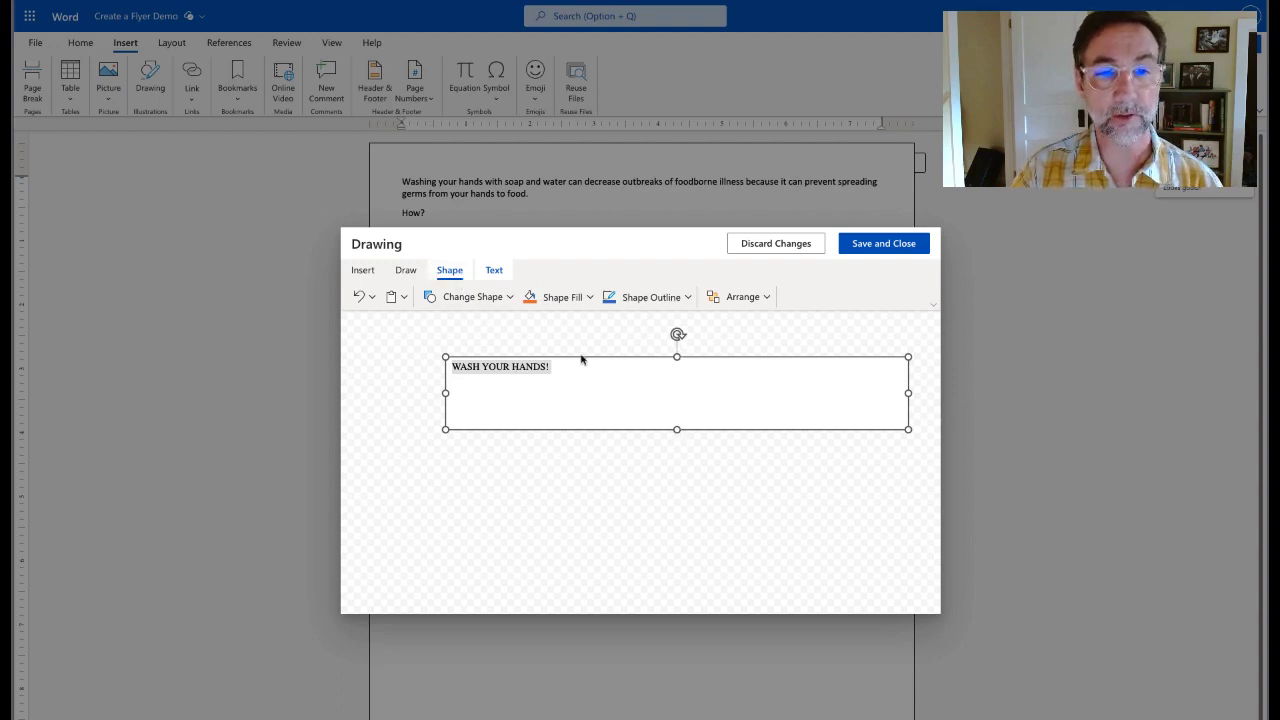
{"action": "left_click", "coordinate": [497, 270]}
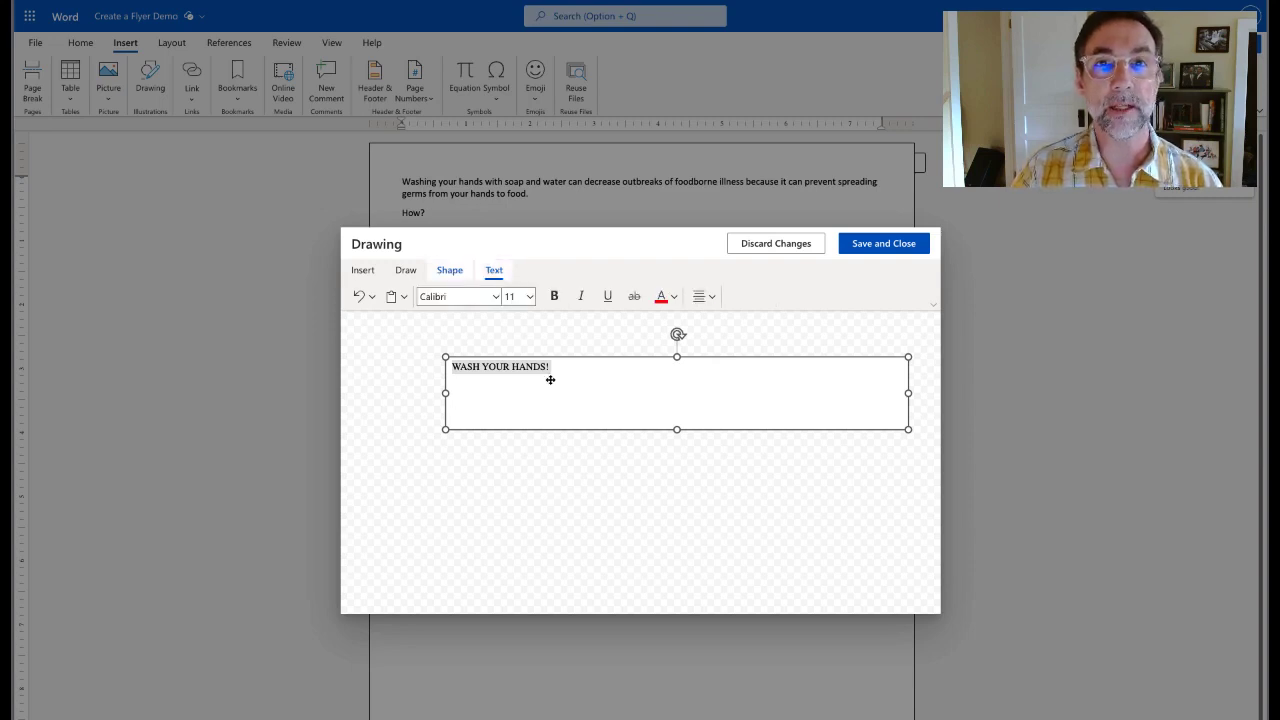
{"action": "left_click", "coordinate": [495, 296]}
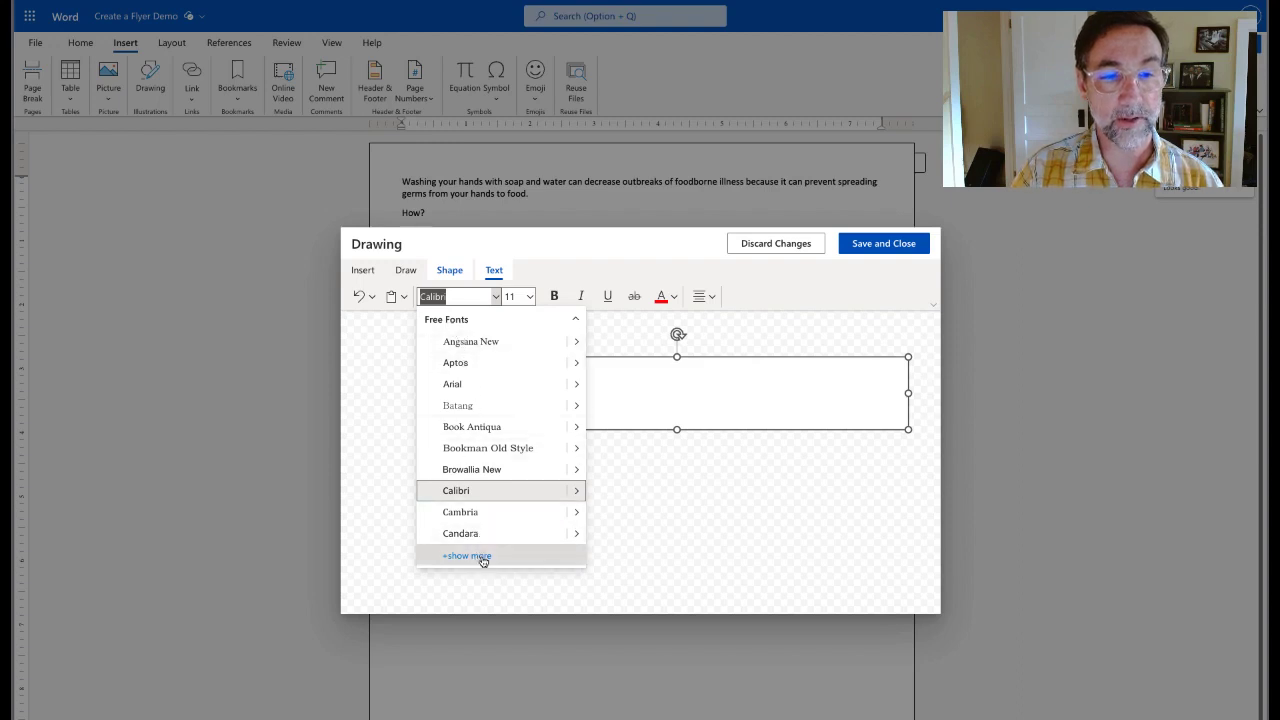
{"action": "left_click", "coordinate": [483, 558]}
{"action": "scroll", "coordinate": [529, 512], "scroll_direction": "down", "scroll_amount": 10}
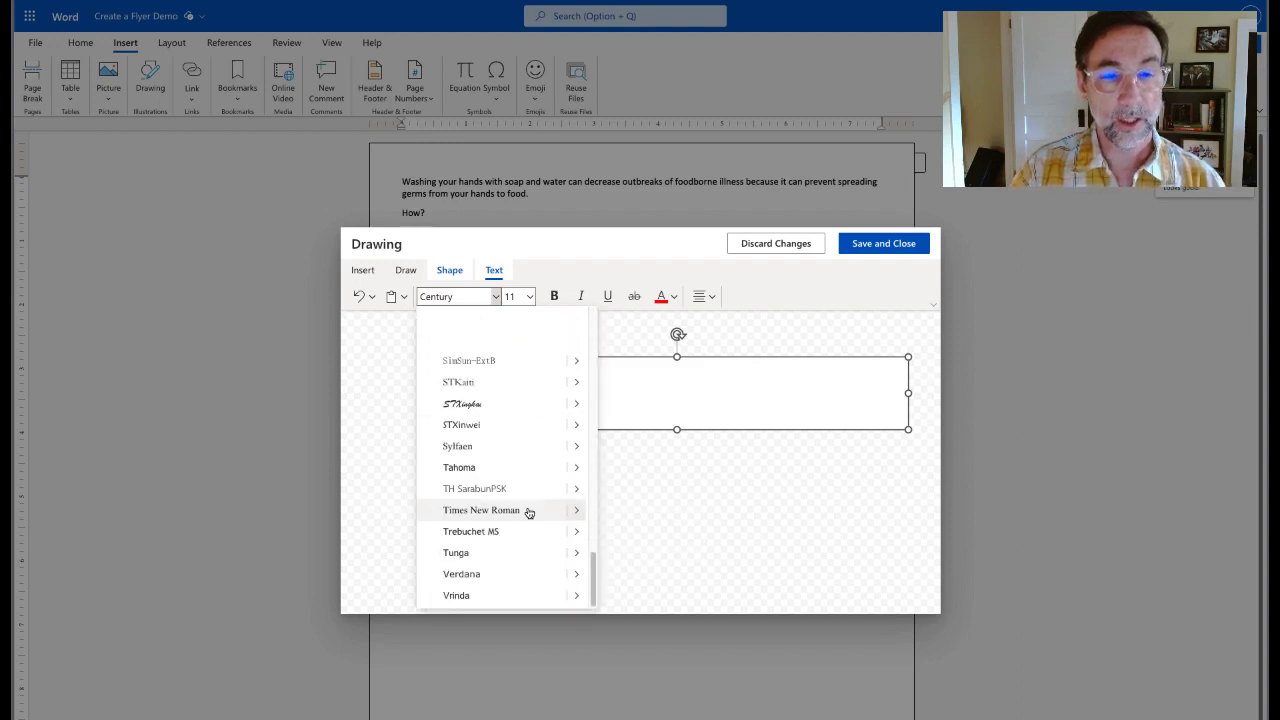
{"action": "scroll", "coordinate": [529, 511], "scroll_direction": "up", "scroll_amount": 3}
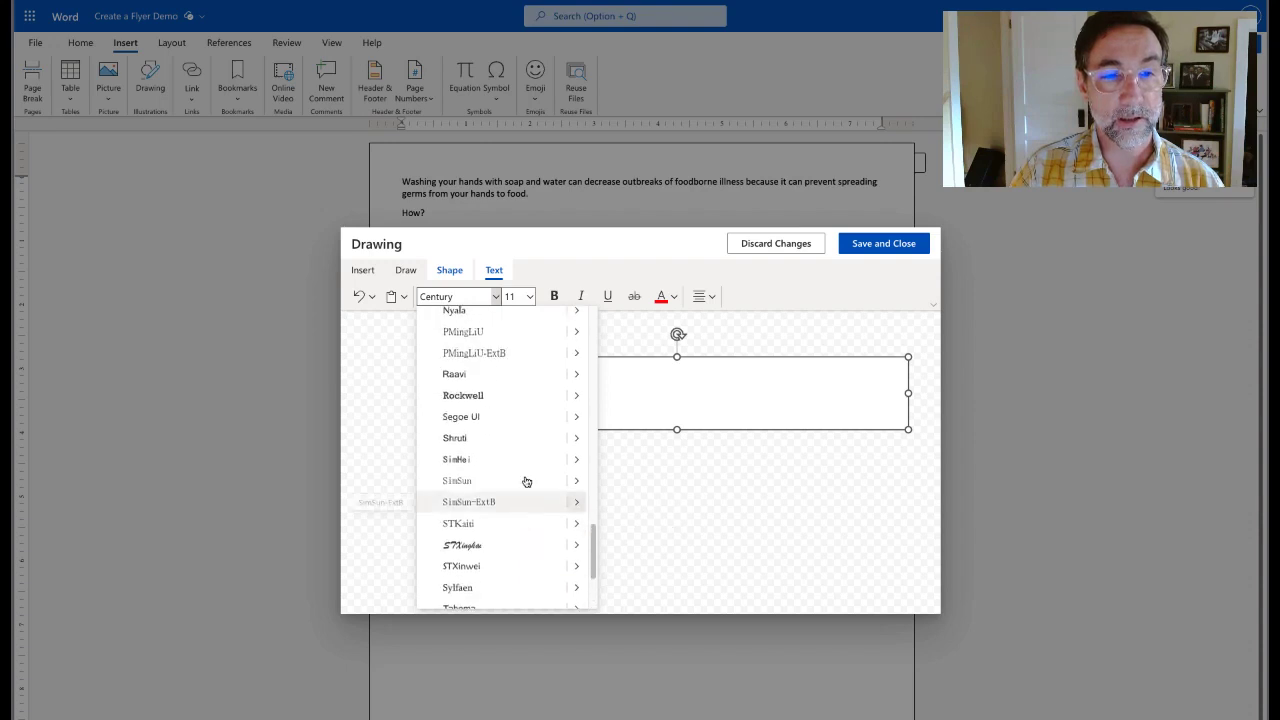
{"action": "left_click", "coordinate": [474, 396]}
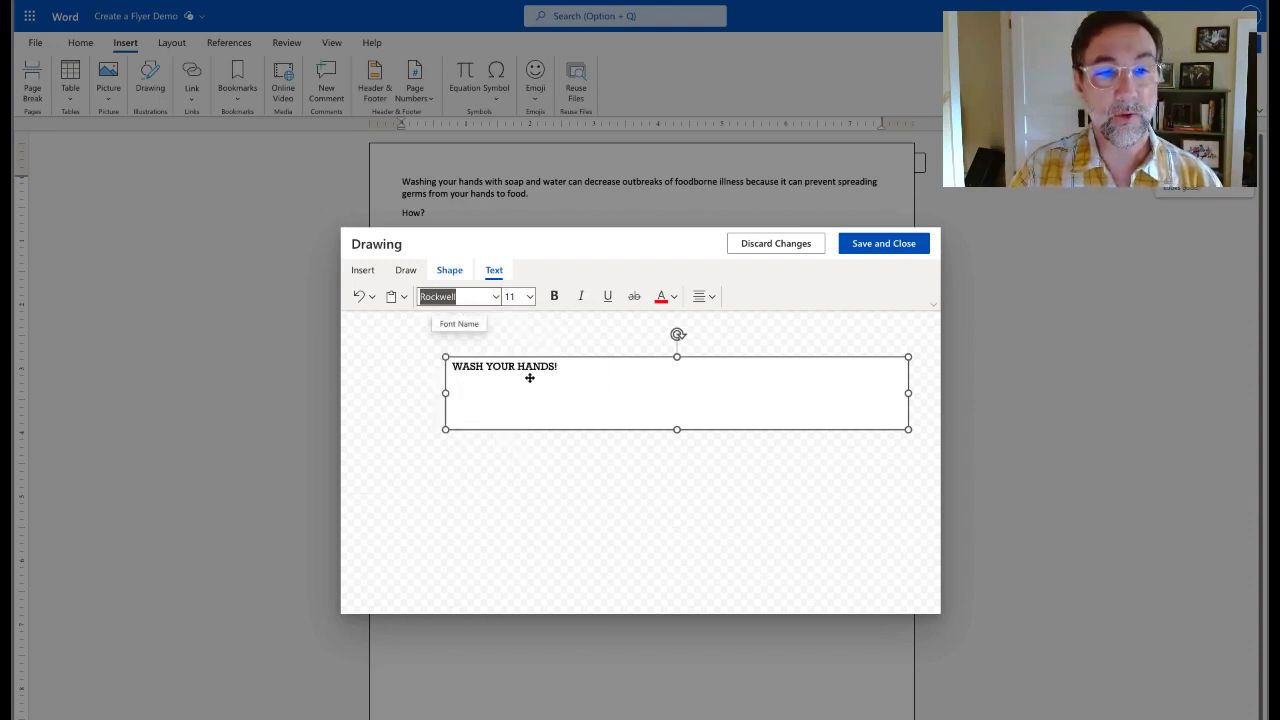
Set the font size of the "WASH YOUR HANDS!" text to 36
{"action": "left_click", "coordinate": [529, 296]}
{"action": "left_click", "coordinate": [570, 391]}
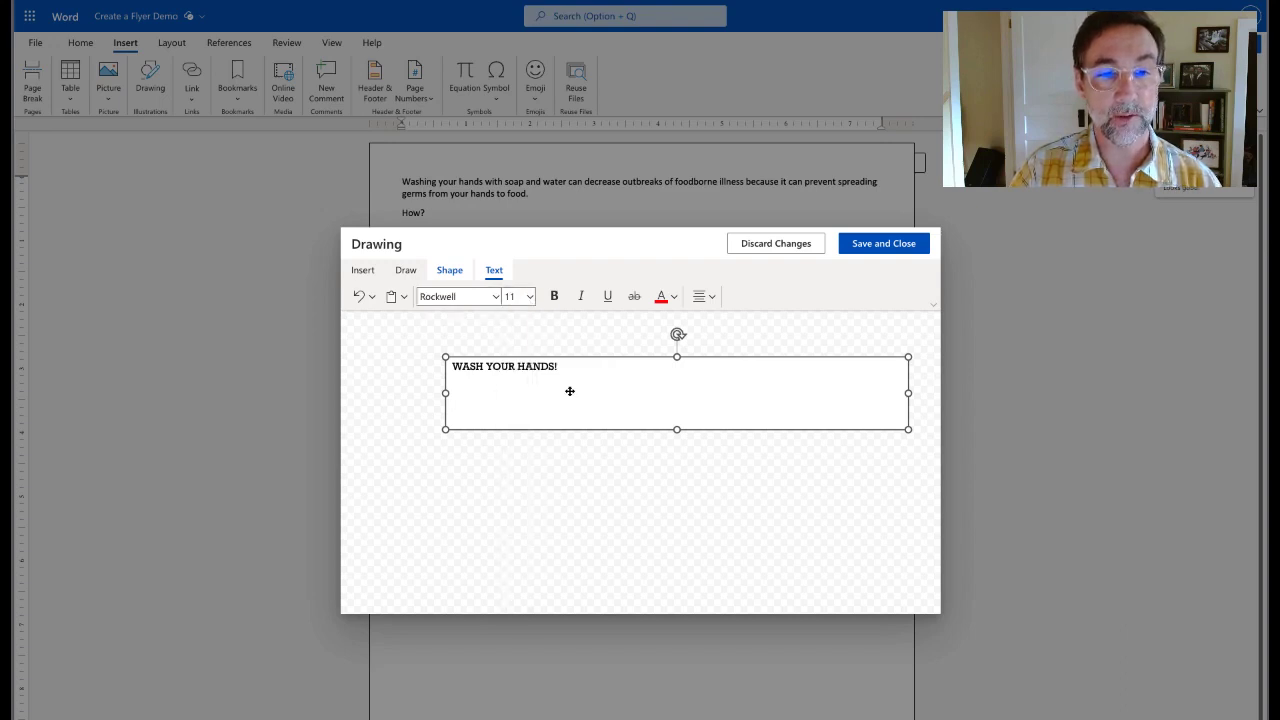
{"action": "left_click_drag", "start_coordinate": [560, 366], "coordinate": [443, 368]}
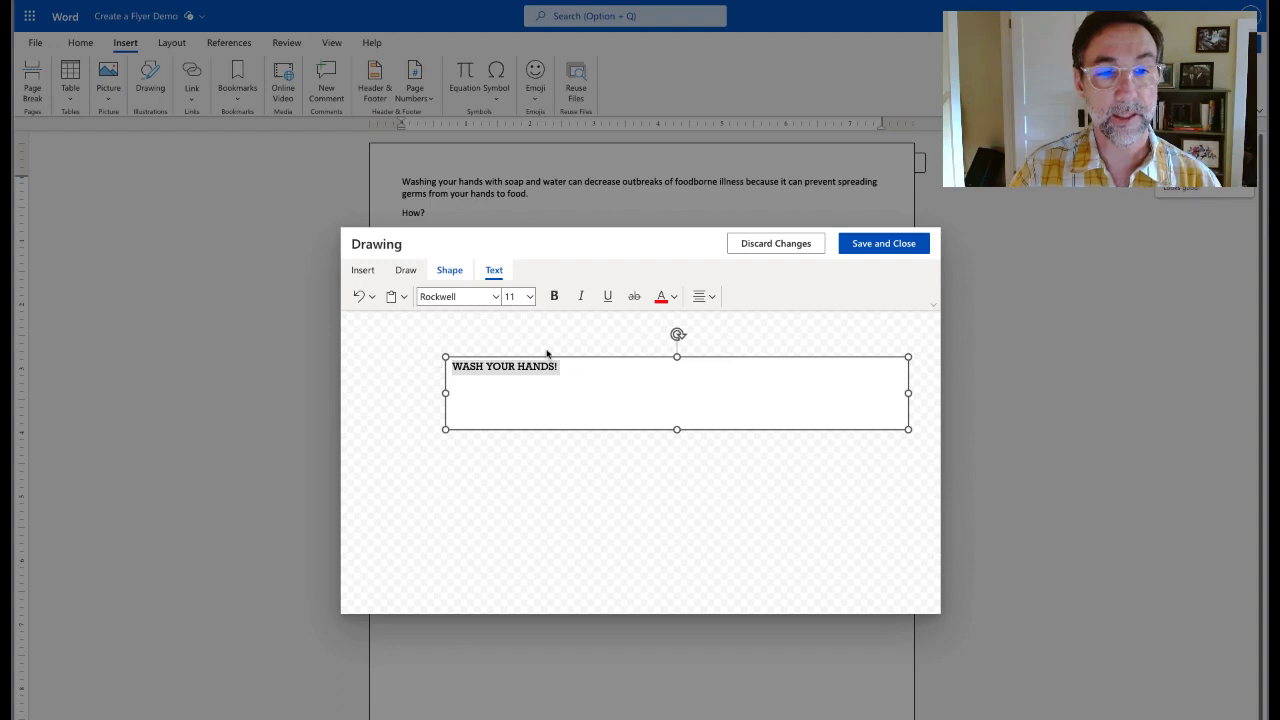
{"action": "left_click", "coordinate": [529, 297]}
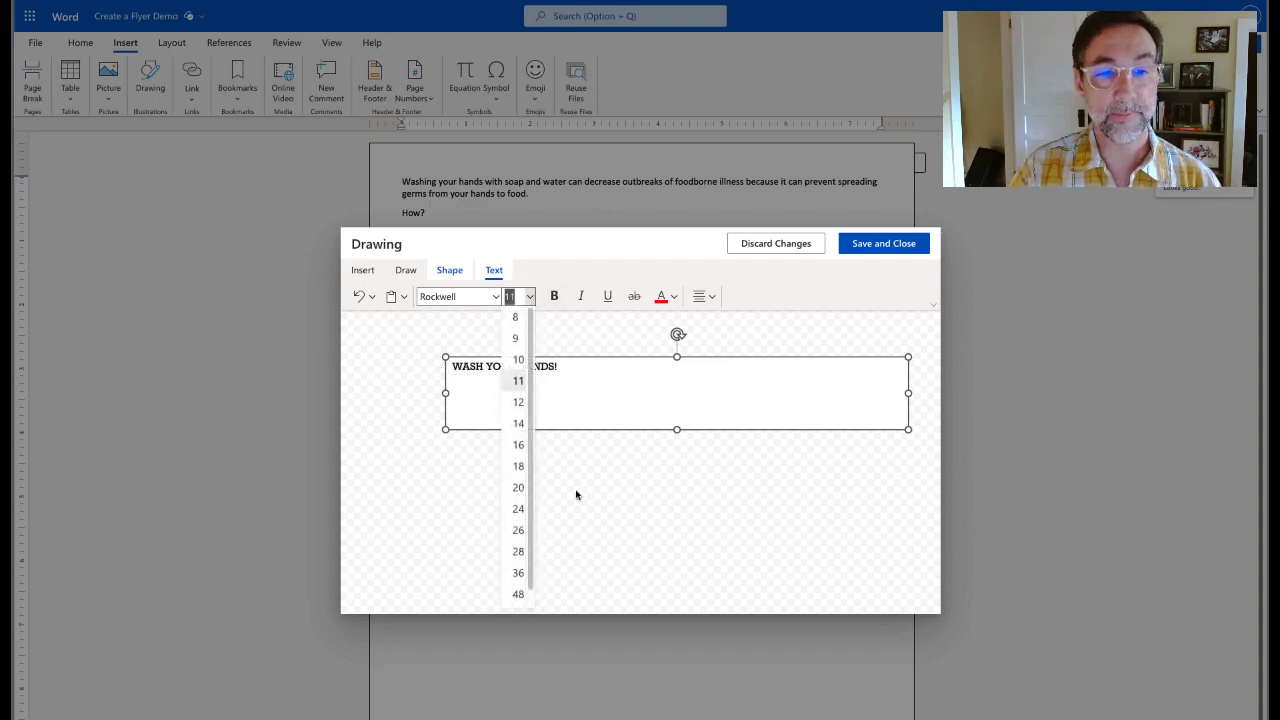
{"action": "left_click", "coordinate": [518, 573]}
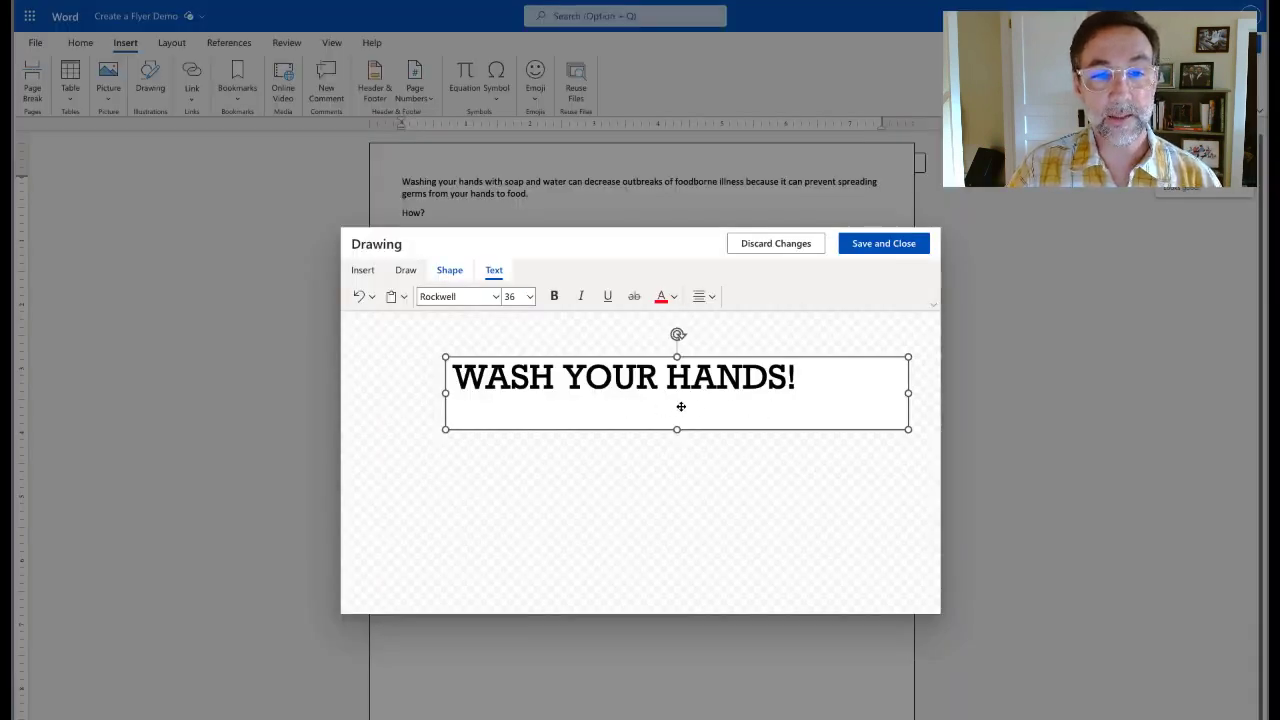
Remove the text box's outline and fill it with the dark green theme color
{"action": "left_click", "coordinate": [451, 274]}
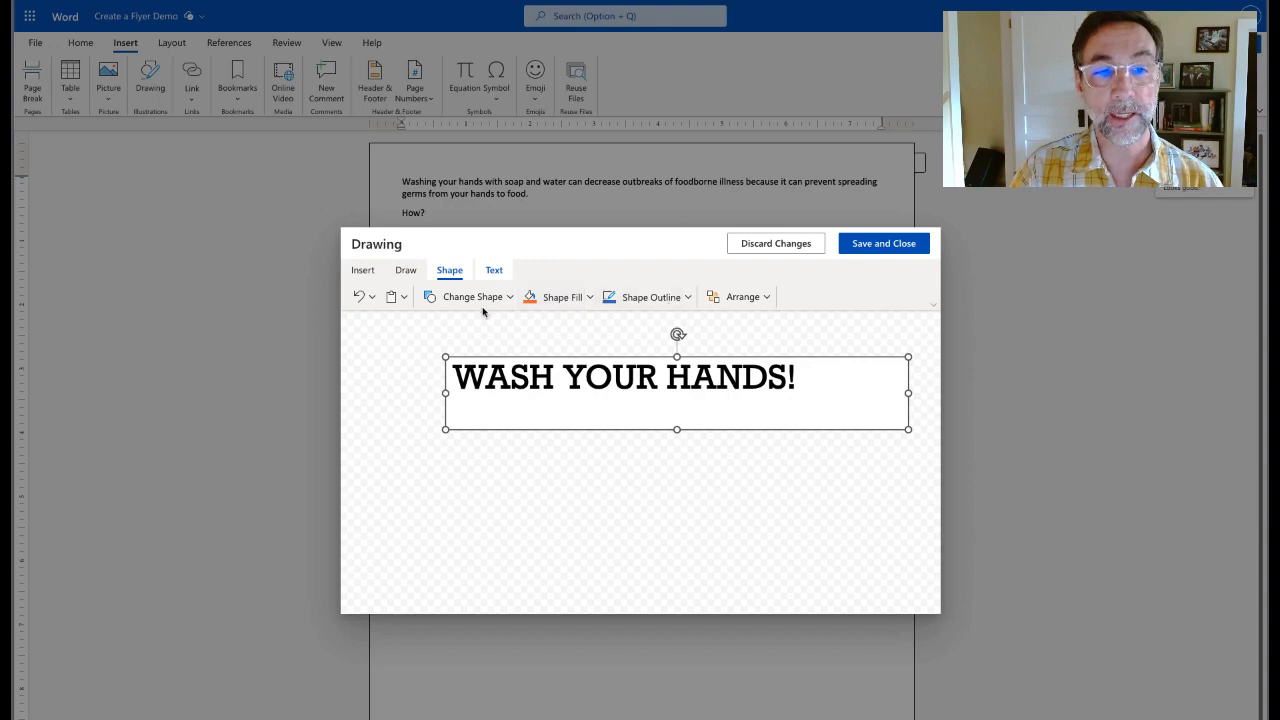
{"action": "left_click", "coordinate": [687, 297]}
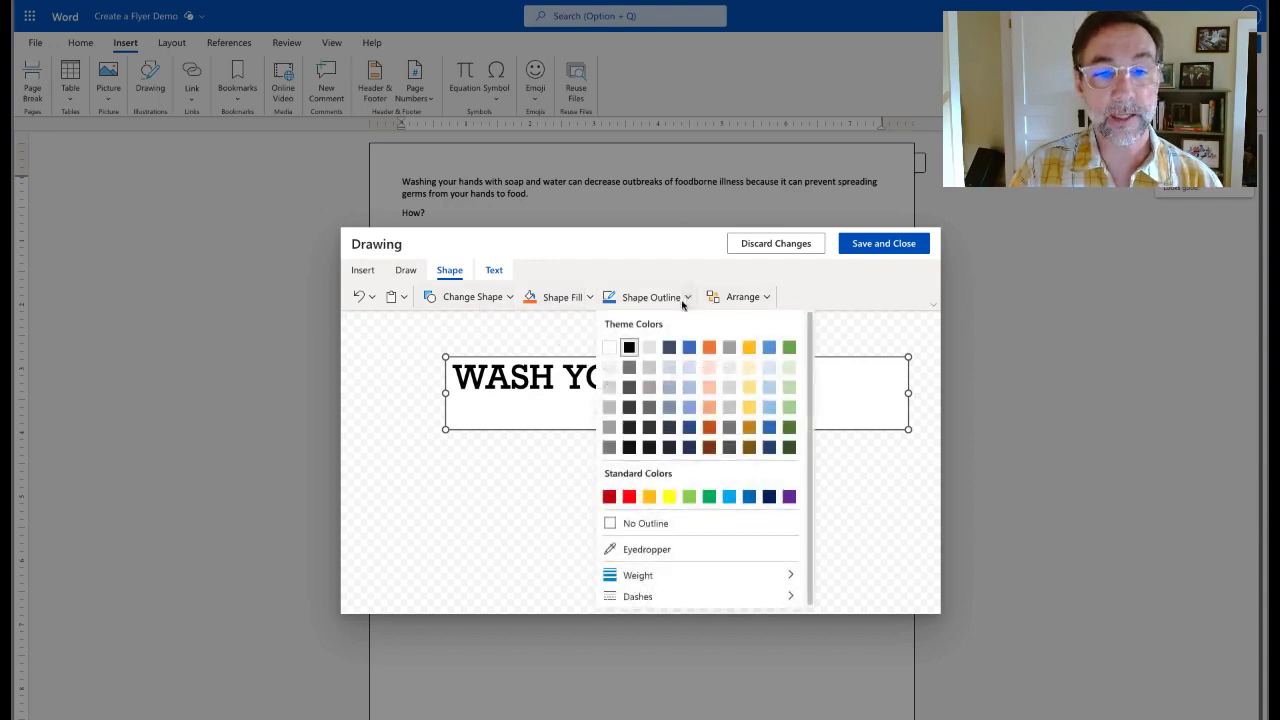
{"action": "left_click", "coordinate": [637, 525]}
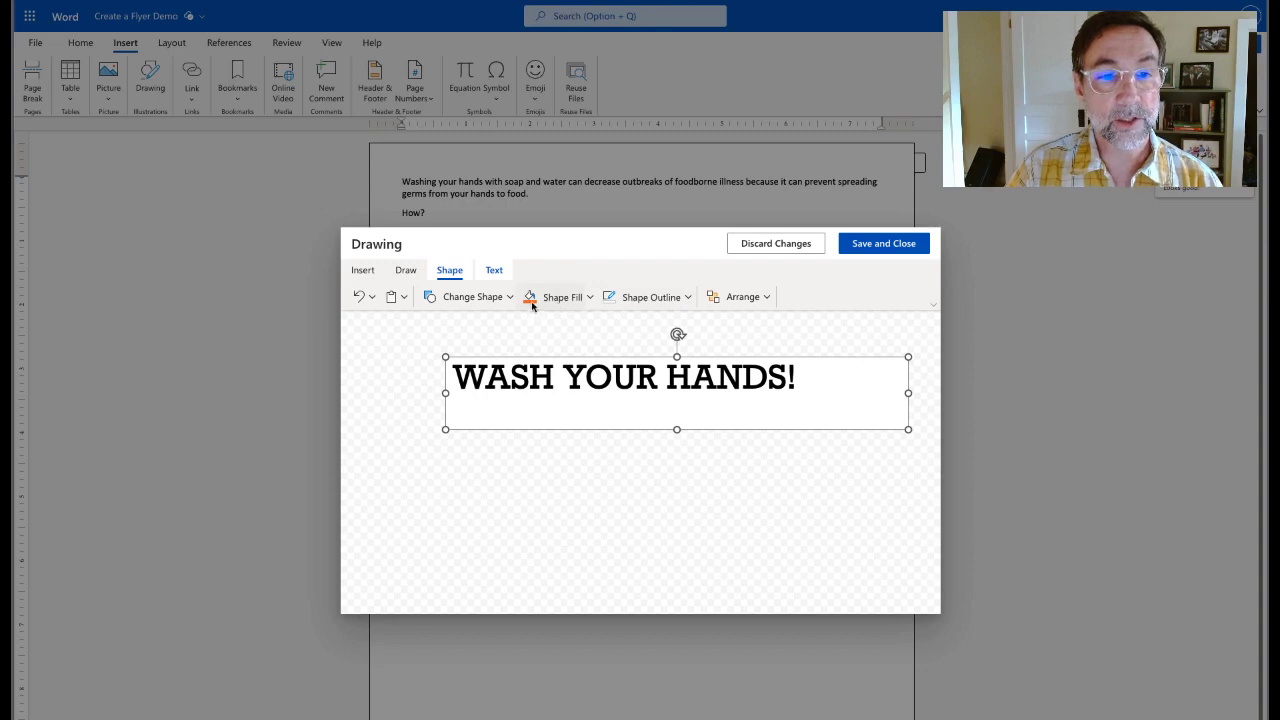
{"action": "left_click", "coordinate": [591, 298]}
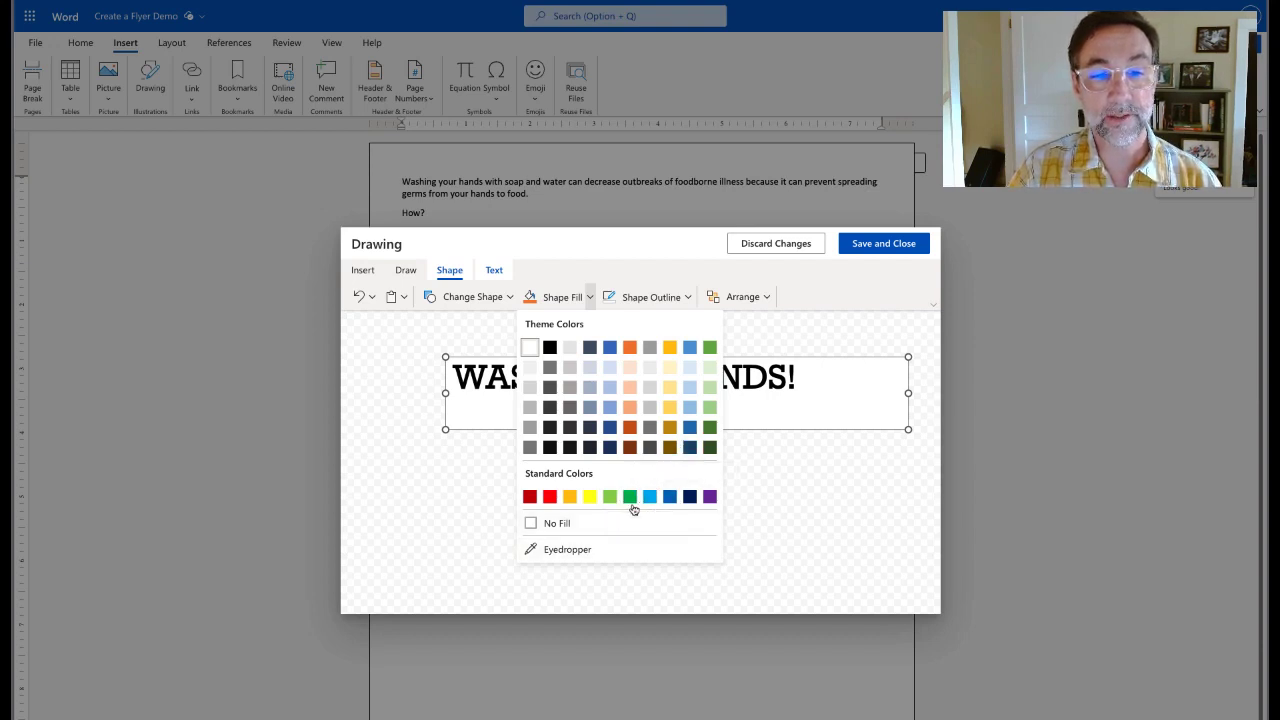
{"action": "left_click", "coordinate": [709, 428]}
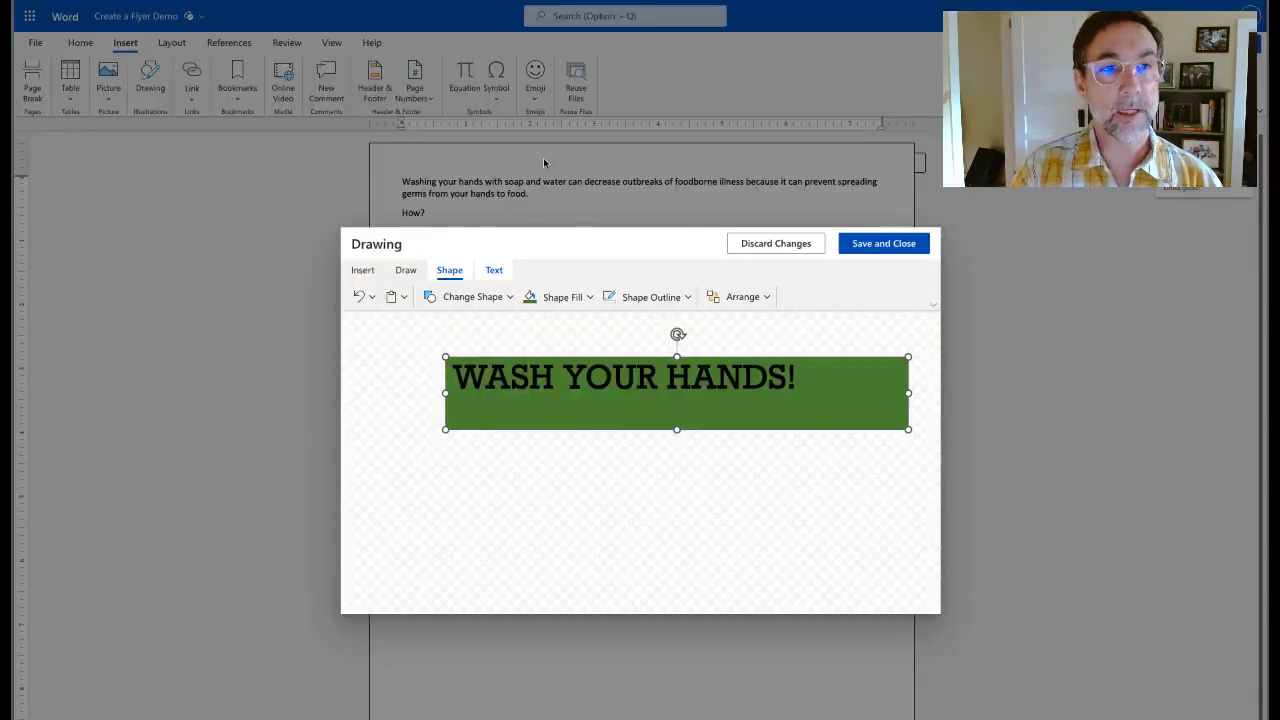
Change the font color of the whole "WASH YOUR HANDS!" text to white
{"action": "left_click", "coordinate": [494, 270]}
{"action": "left_click", "coordinate": [807, 375]}
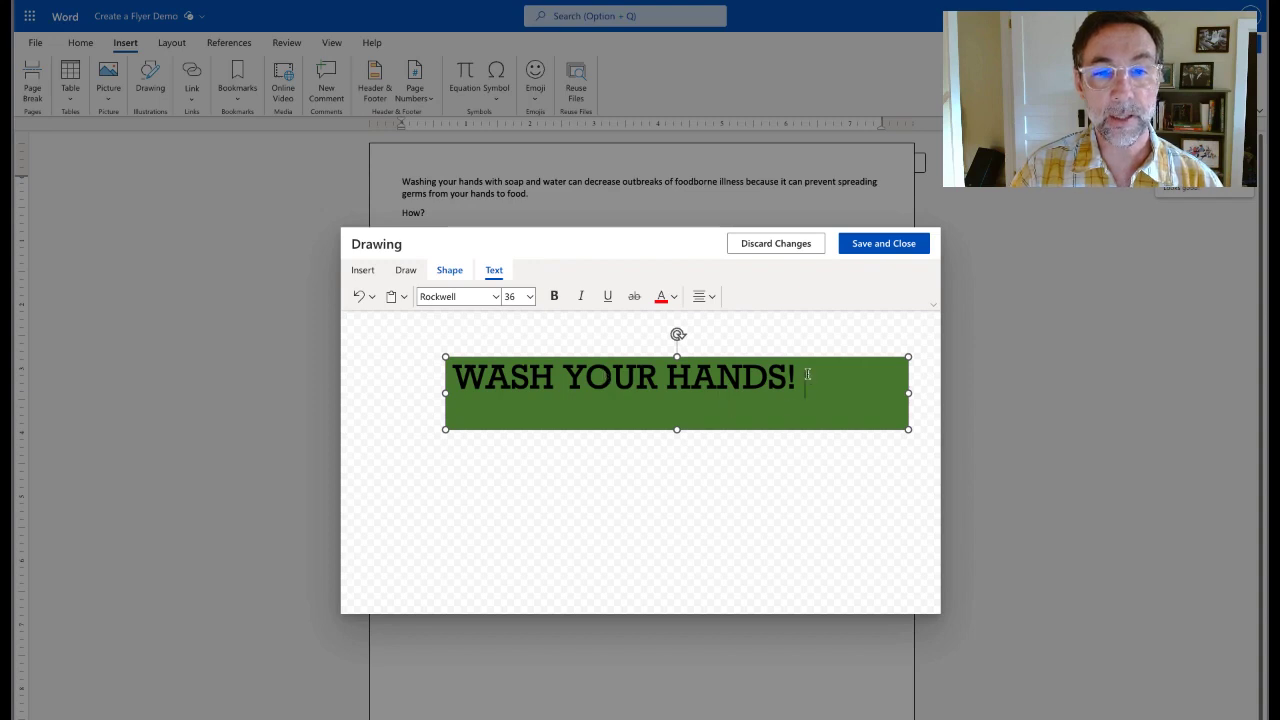
{"action": "key", "text": "shift+Left"}
{"action": "key", "text": "shift+Left"}
{"action": "key", "text": "shift+Left"}
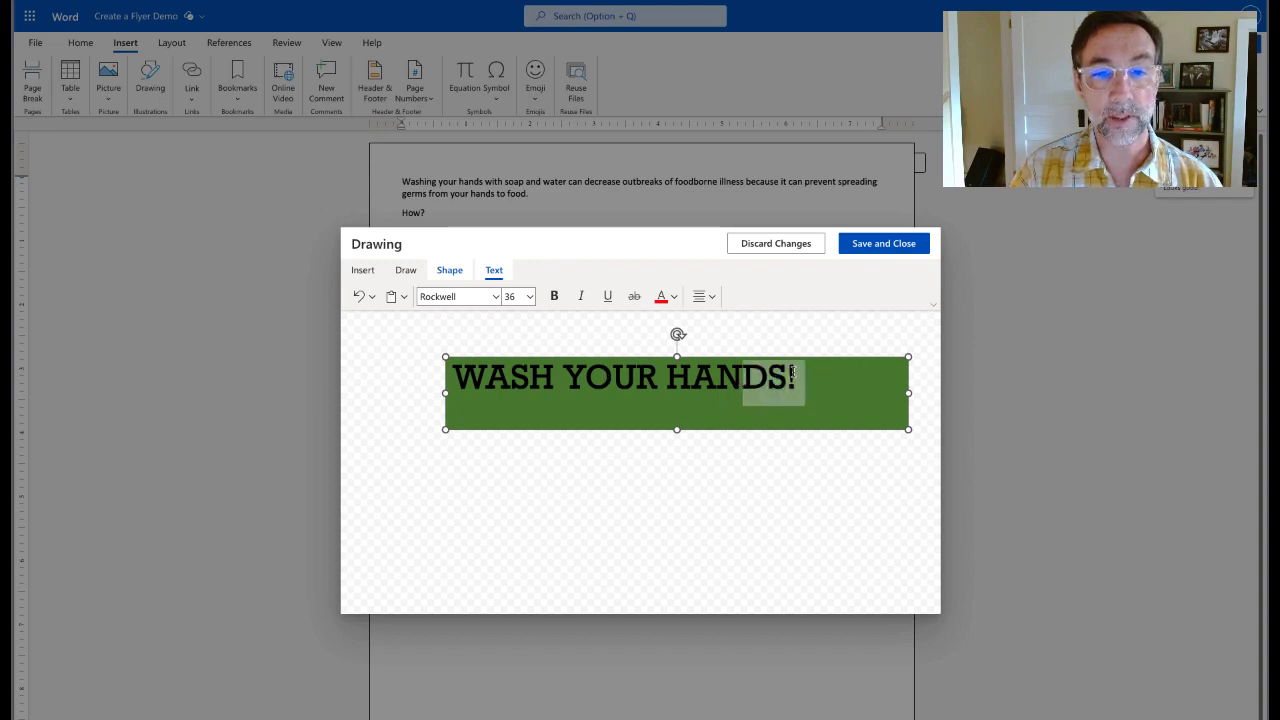
{"action": "left_click", "coordinate": [793, 373]}
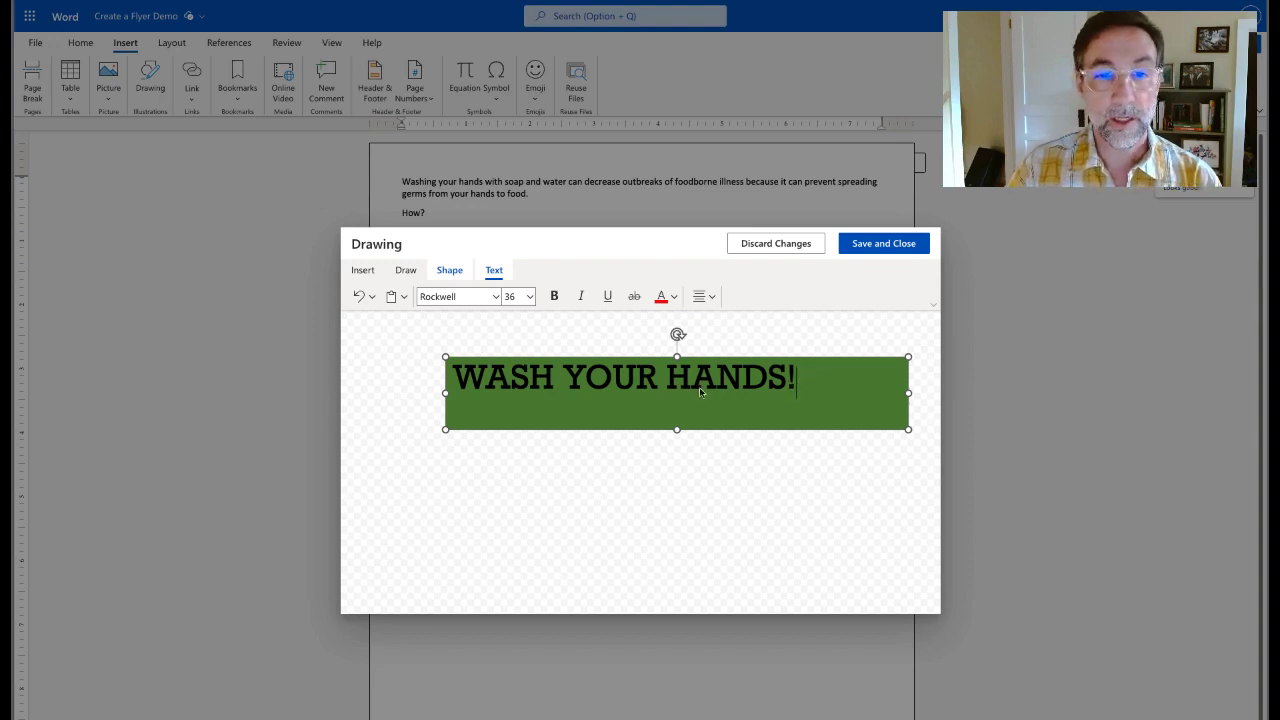
{"action": "left_click_drag", "start_coordinate": [700, 391], "coordinate": [465, 397]}
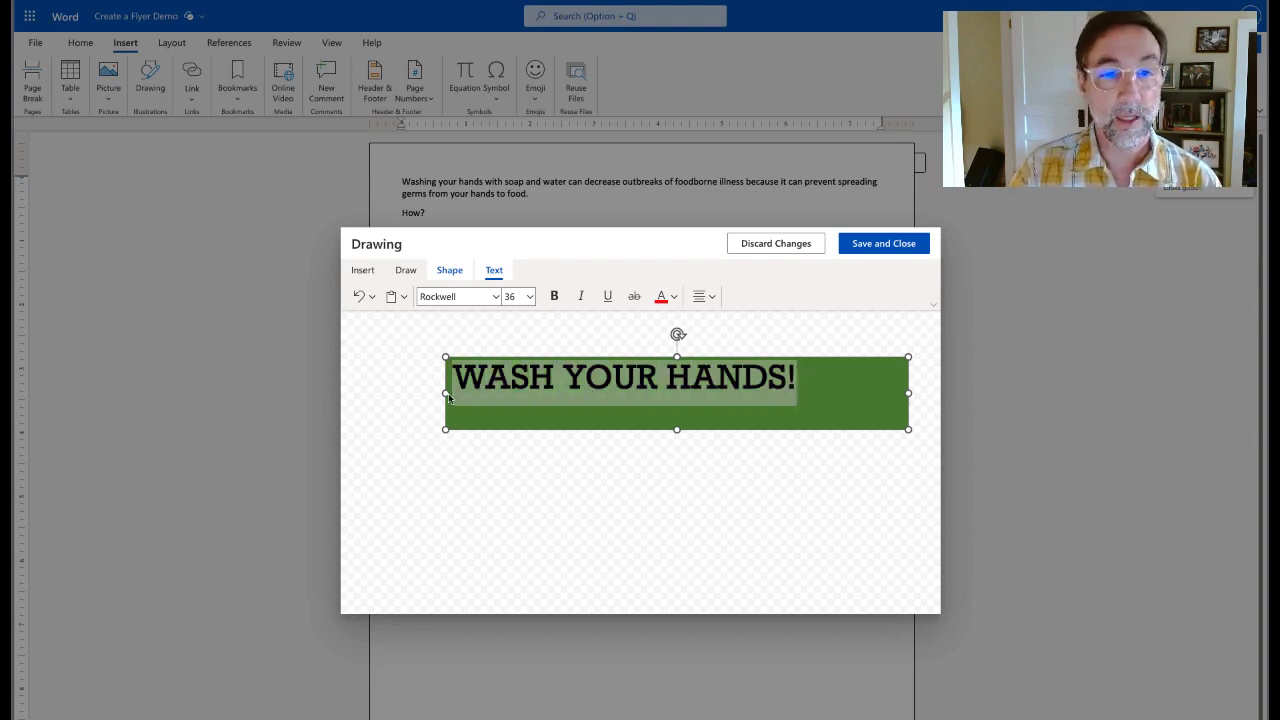
{"action": "left_click", "coordinate": [661, 300]}
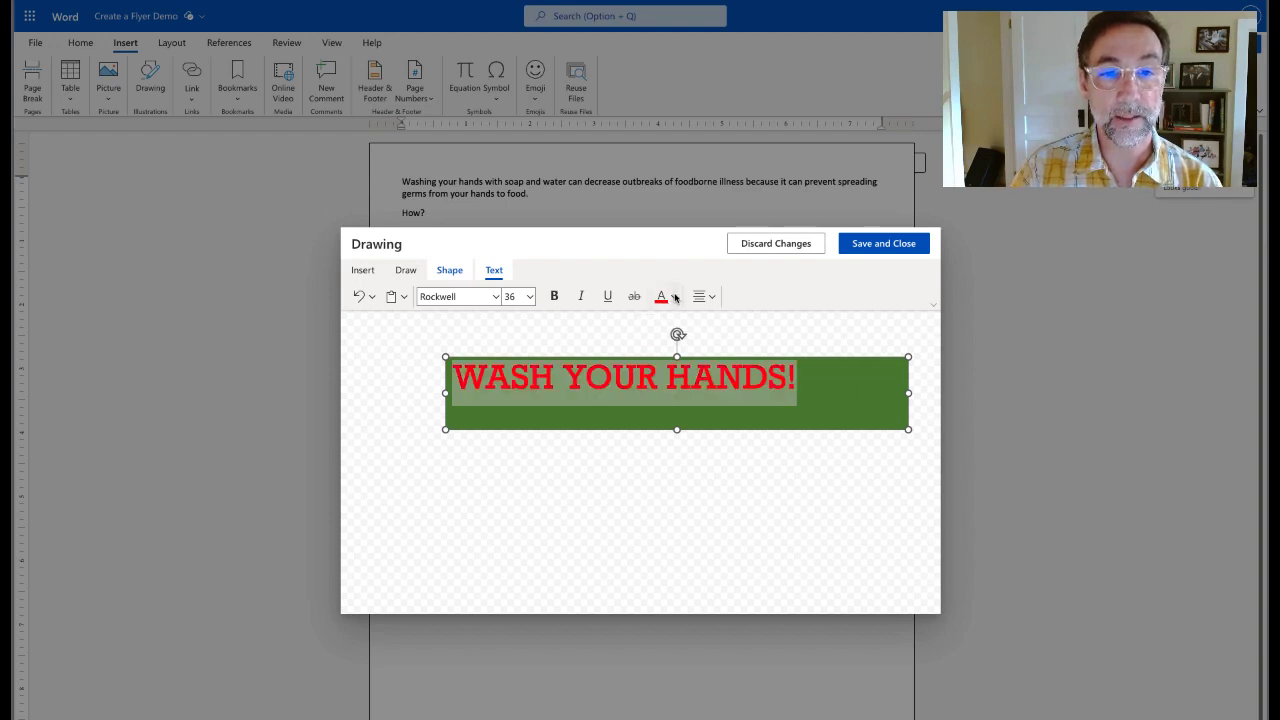
{"action": "left_click", "coordinate": [674, 297]}
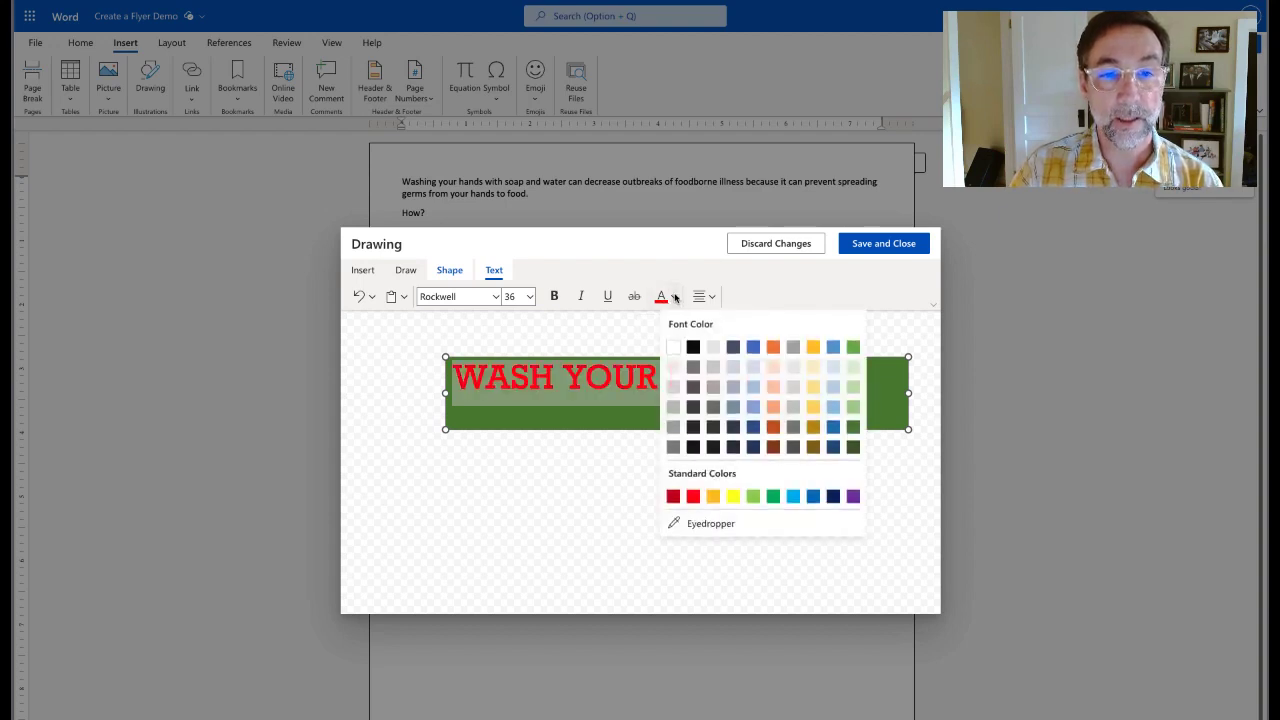
{"action": "left_click", "coordinate": [673, 348]}
{"action": "left_click", "coordinate": [820, 412]}
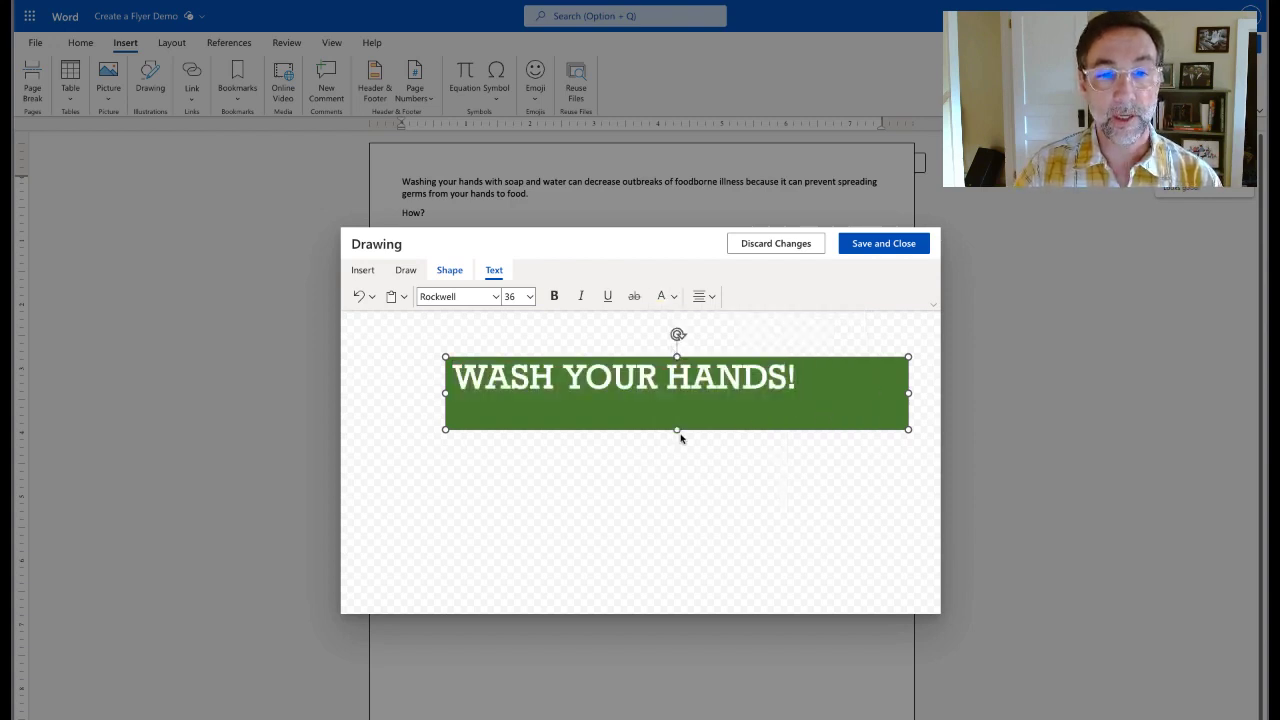
Shrink the green box to one line of text, widen it slightly, and center the "WASH YOUR HANDS!" text in it
{"action": "left_click_drag", "start_coordinate": [676, 431], "coordinate": [676, 401]}
{"action": "left_click_drag", "start_coordinate": [907, 379], "coordinate": [926, 380]}
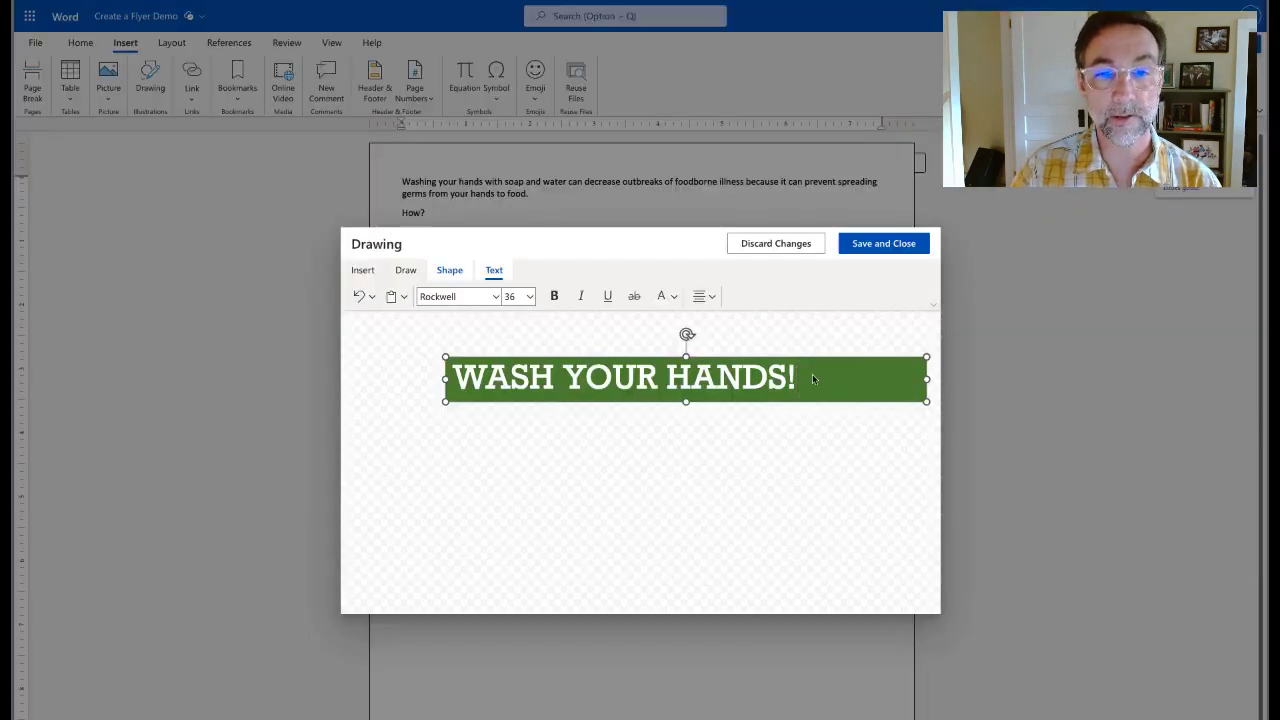
{"action": "left_click_drag", "start_coordinate": [813, 378], "coordinate": [478, 374]}
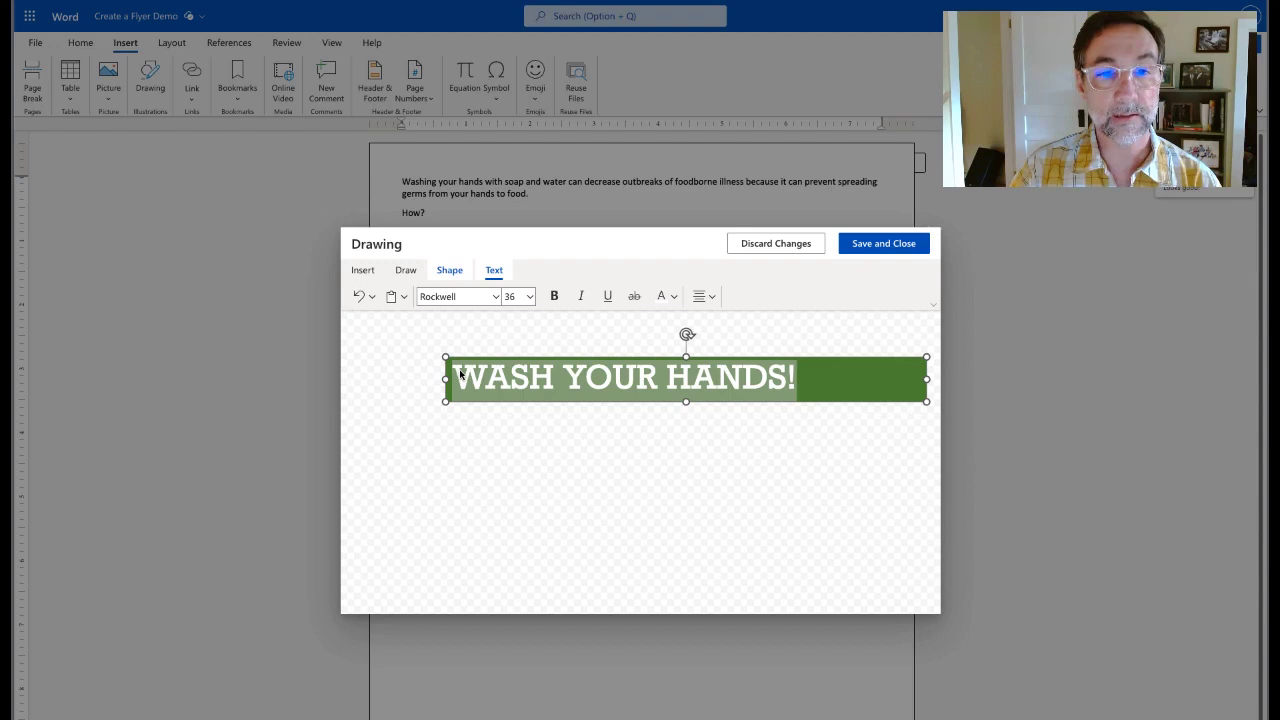
{"action": "left_click", "coordinate": [702, 298]}
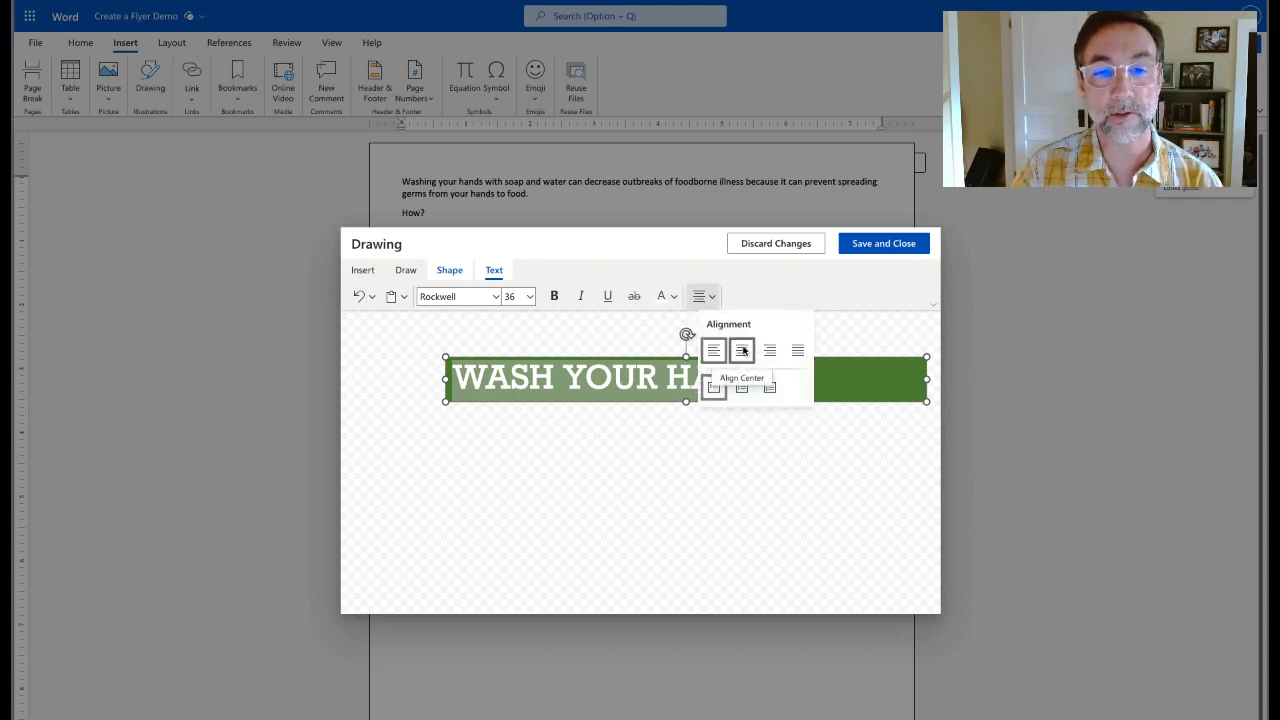
{"action": "left_click", "coordinate": [743, 349]}
{"action": "left_click", "coordinate": [752, 456]}
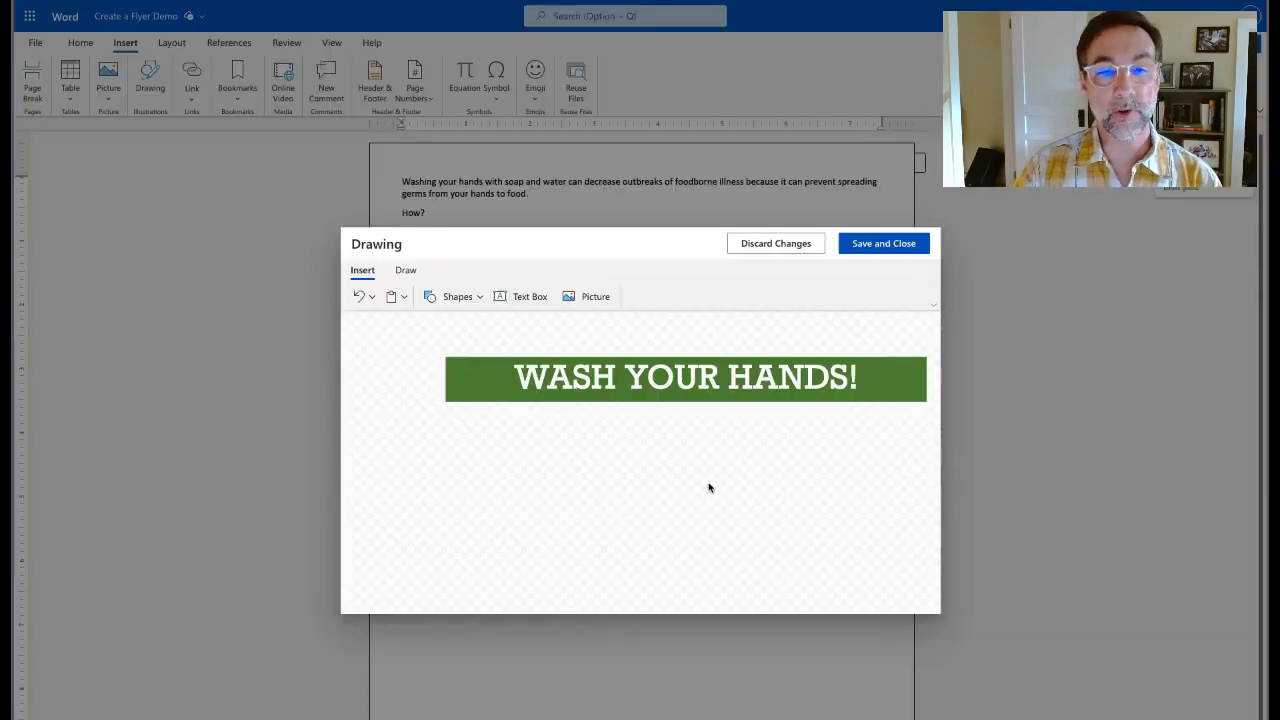
Save the finished banner drawing into the document and close the drawing editor
{"action": "left_click", "coordinate": [880, 247]}
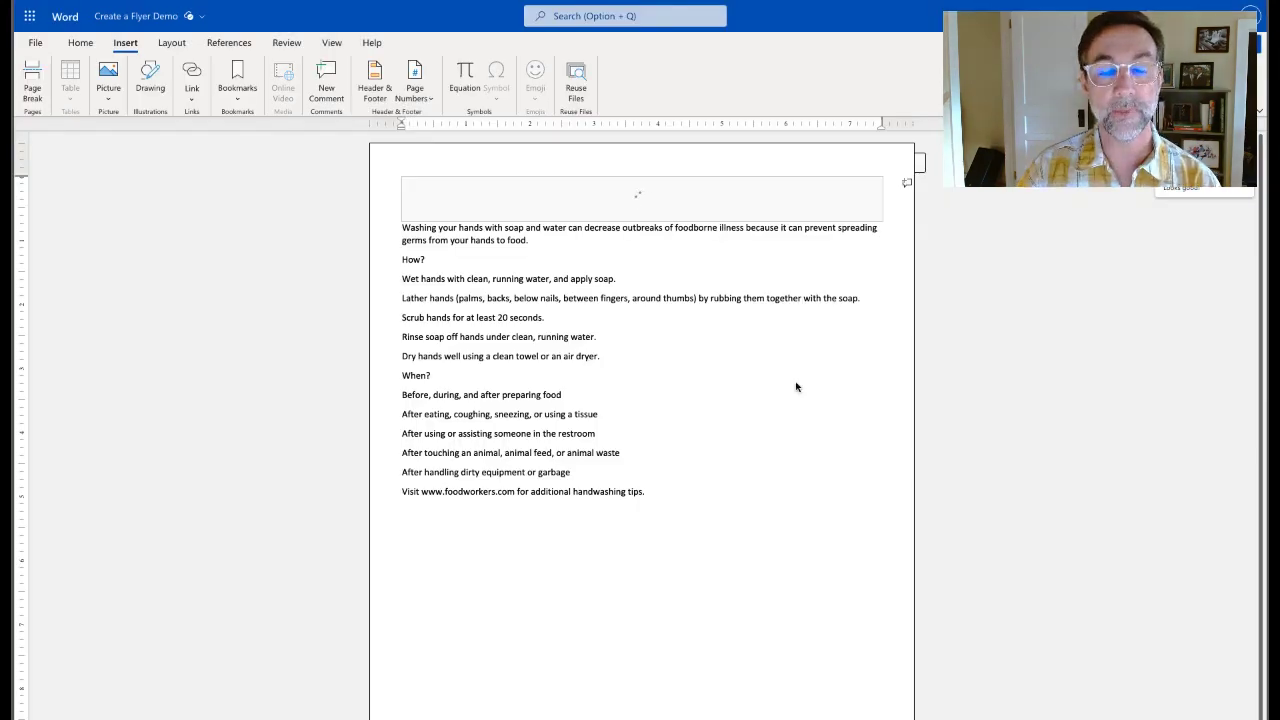
{"action": "left_click", "coordinate": [648, 580]}
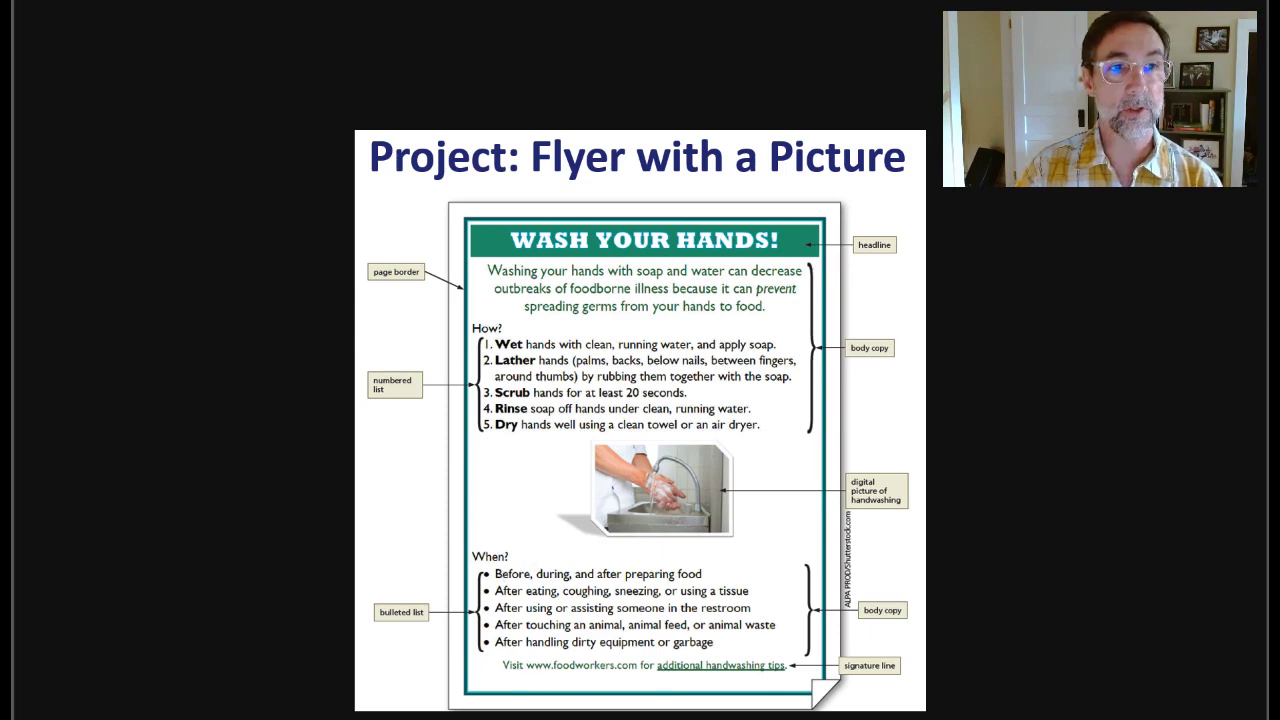
Add a blank line between the banner and the intro paragraph, and another between the intro and "How?"
{"action": "key", "text": "alt+Tab"}
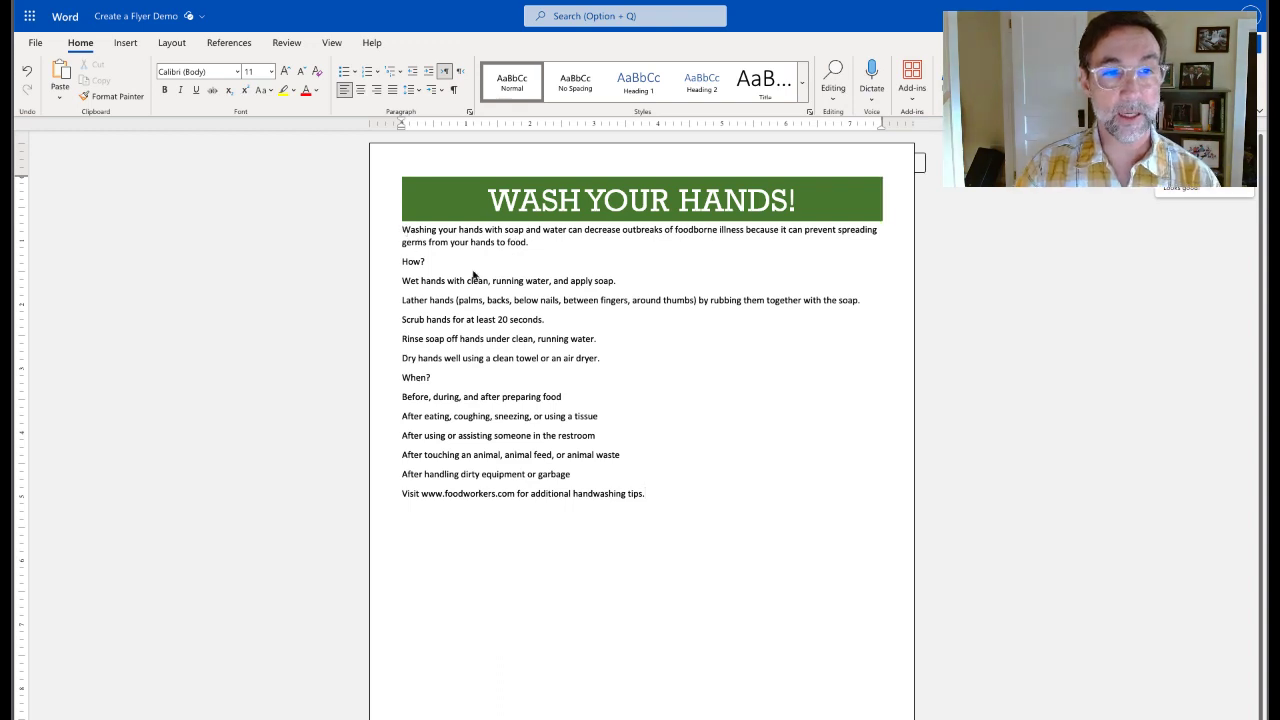
{"action": "key", "text": "Return"}
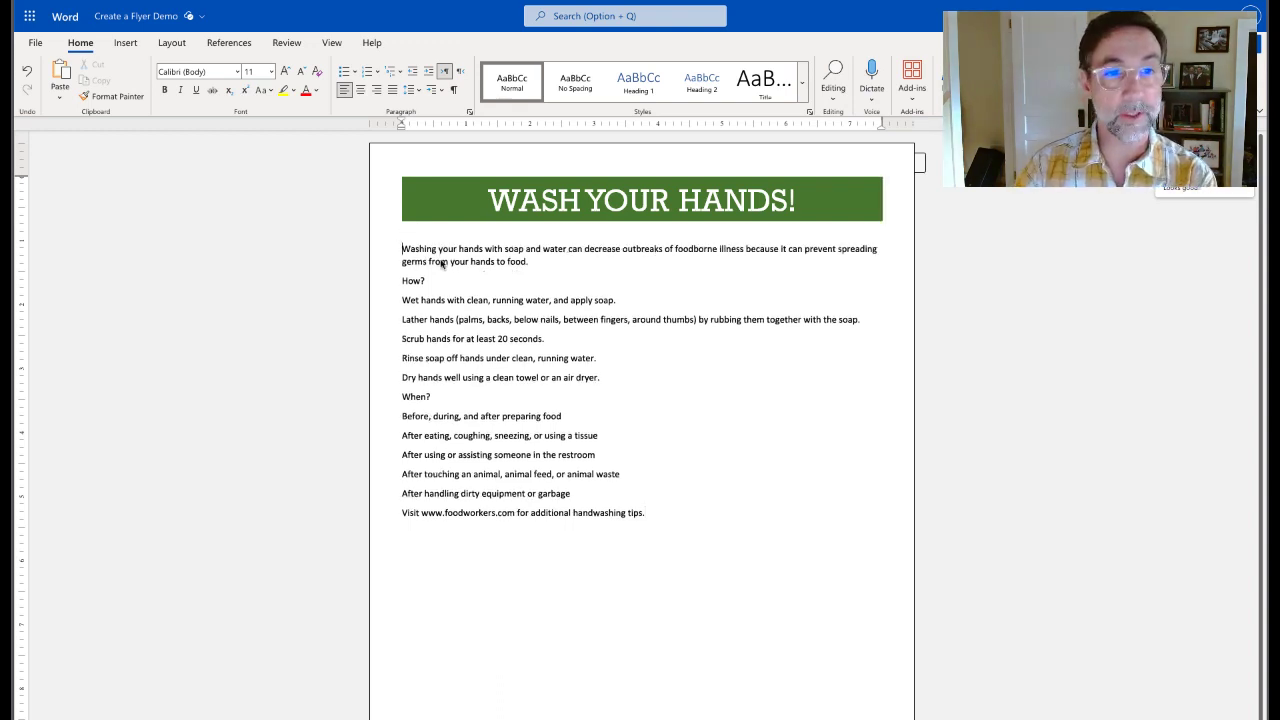
{"action": "key", "text": "Return"}
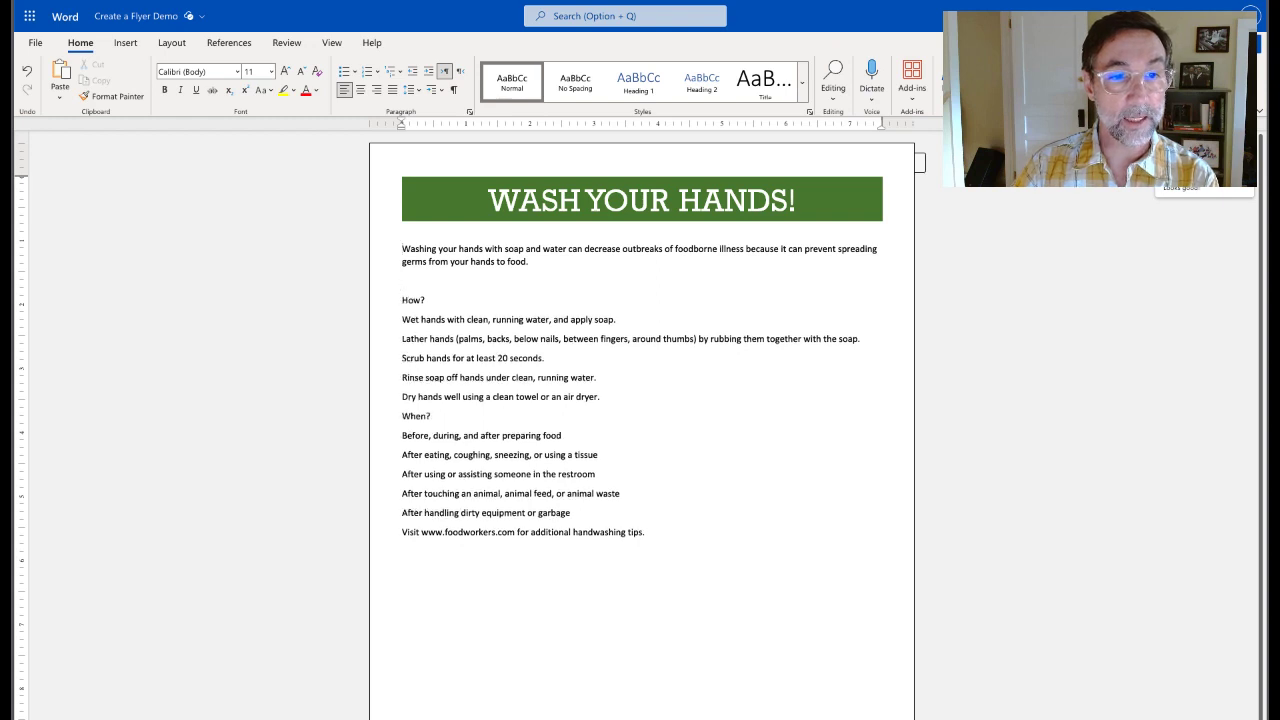
Insert four blank lines above "When?" to leave room for a picture
{"action": "left_click", "coordinate": [403, 416]}
{"action": "key", "text": "Return"}
{"action": "key", "text": "Return"}
{"action": "key", "text": "Return"}
{"action": "key", "text": "Return"}
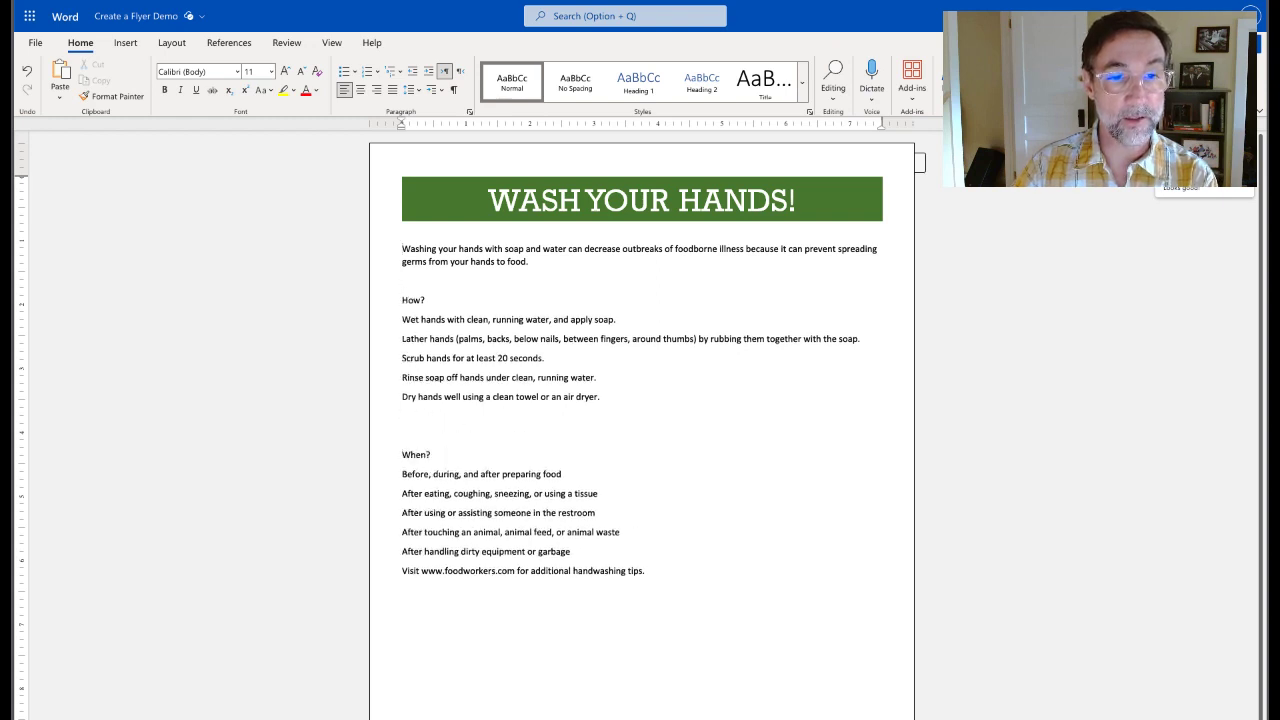
{"action": "scroll", "coordinate": [561, 572], "scroll_direction": "down", "scroll_amount": 1}
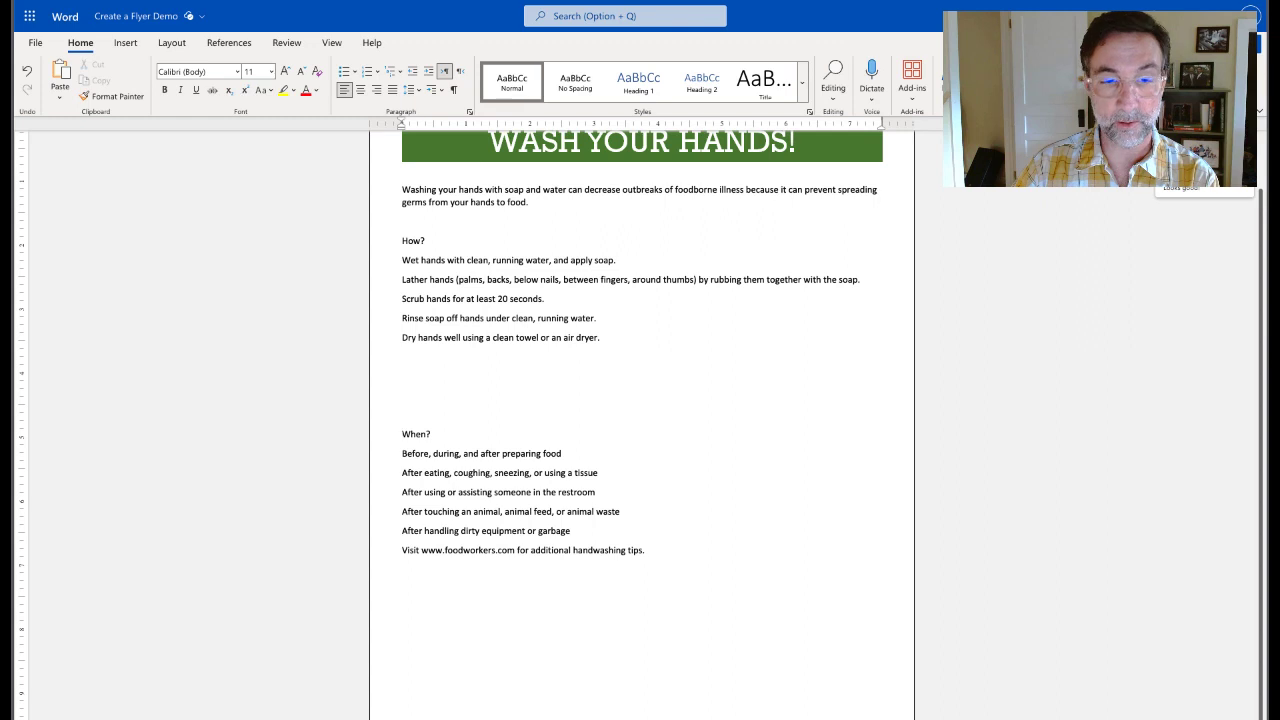
{"action": "key", "text": "ctrl+minus"}
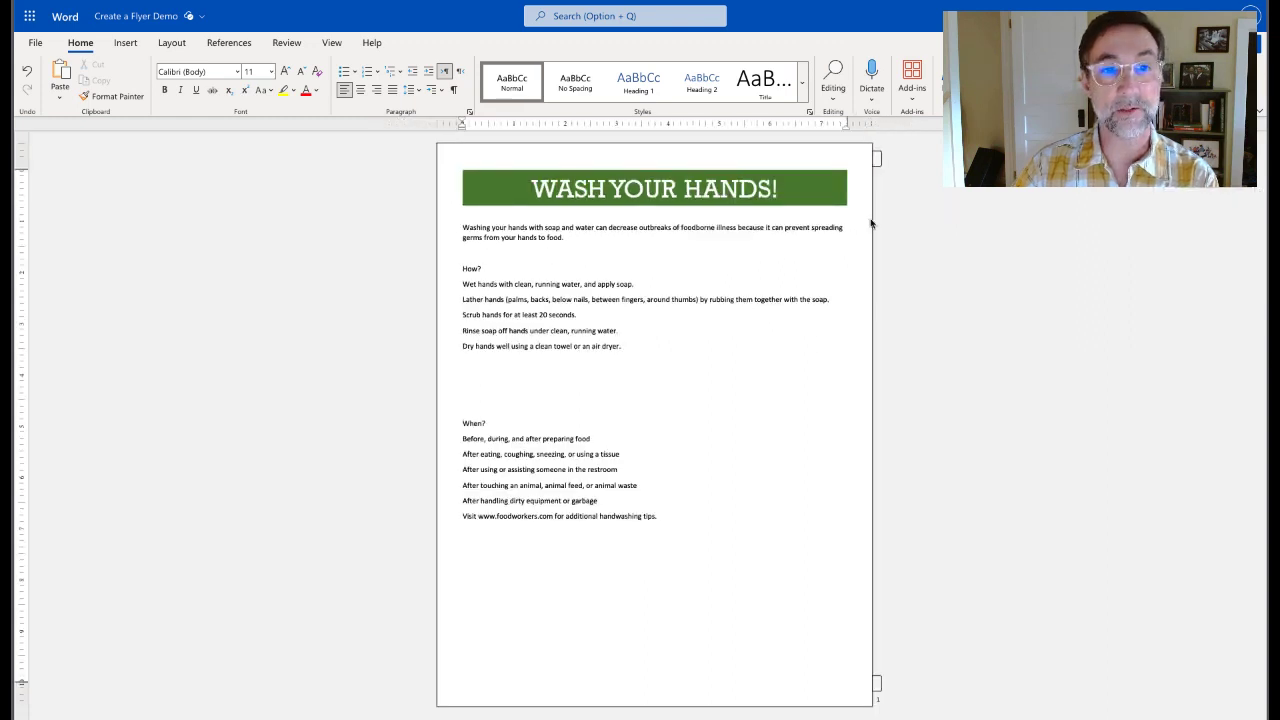
{"action": "left_click", "coordinate": [463, 517]}
{"action": "key", "text": "Return"}
{"action": "key", "text": "Return"}
{"action": "key", "text": "Return"}
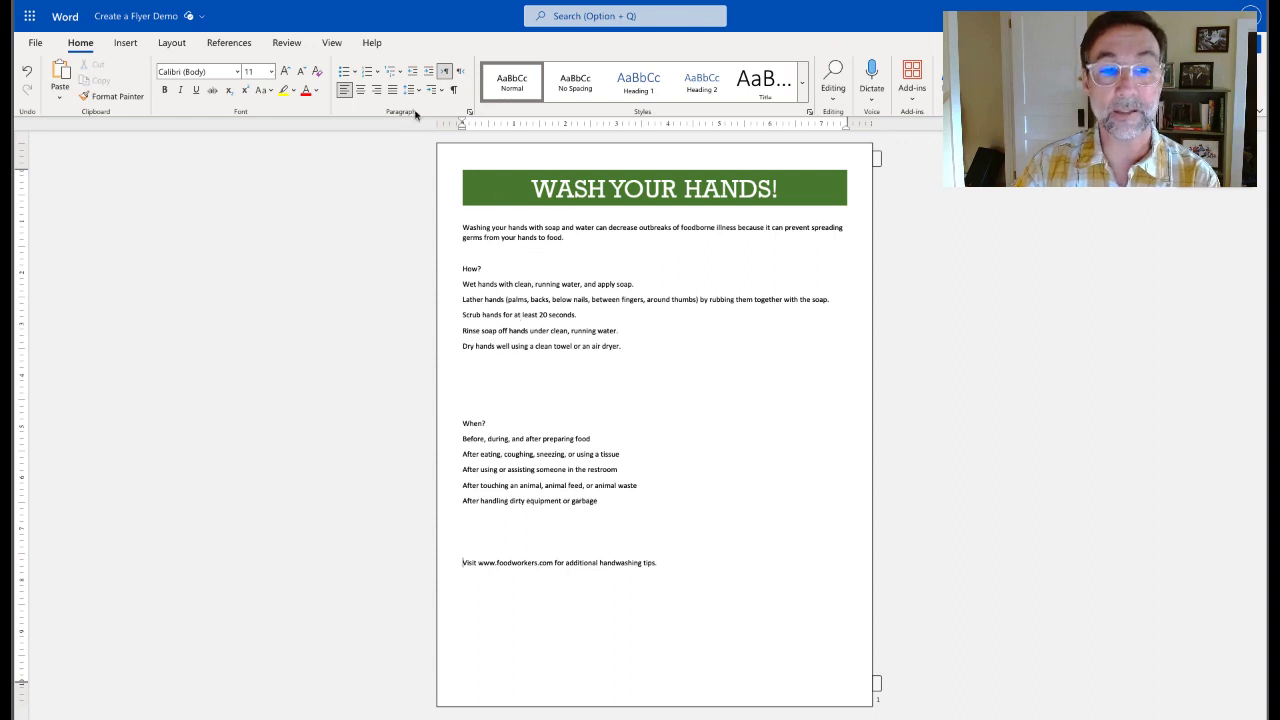
Try font size 20 on all text below the banner, check how it fits the page, and undo the change
{"action": "key", "text": "alt+Tab"}
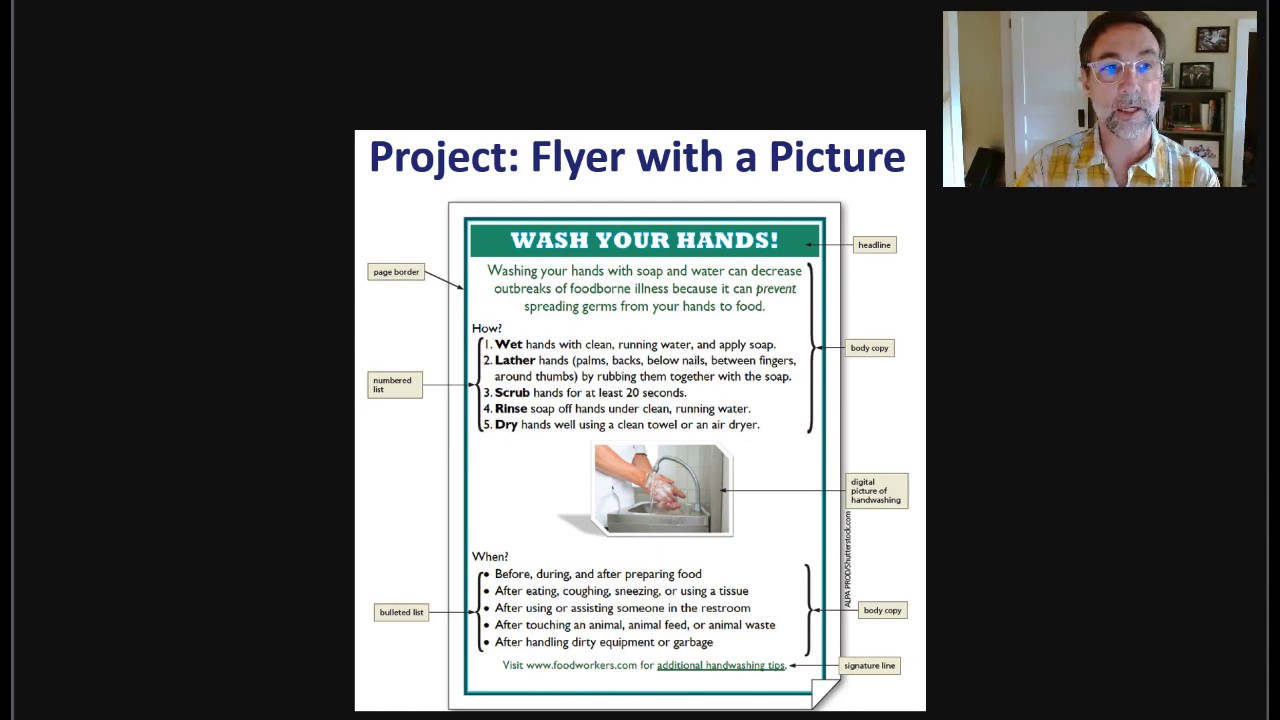
{"action": "key", "text": "alt+Tab"}
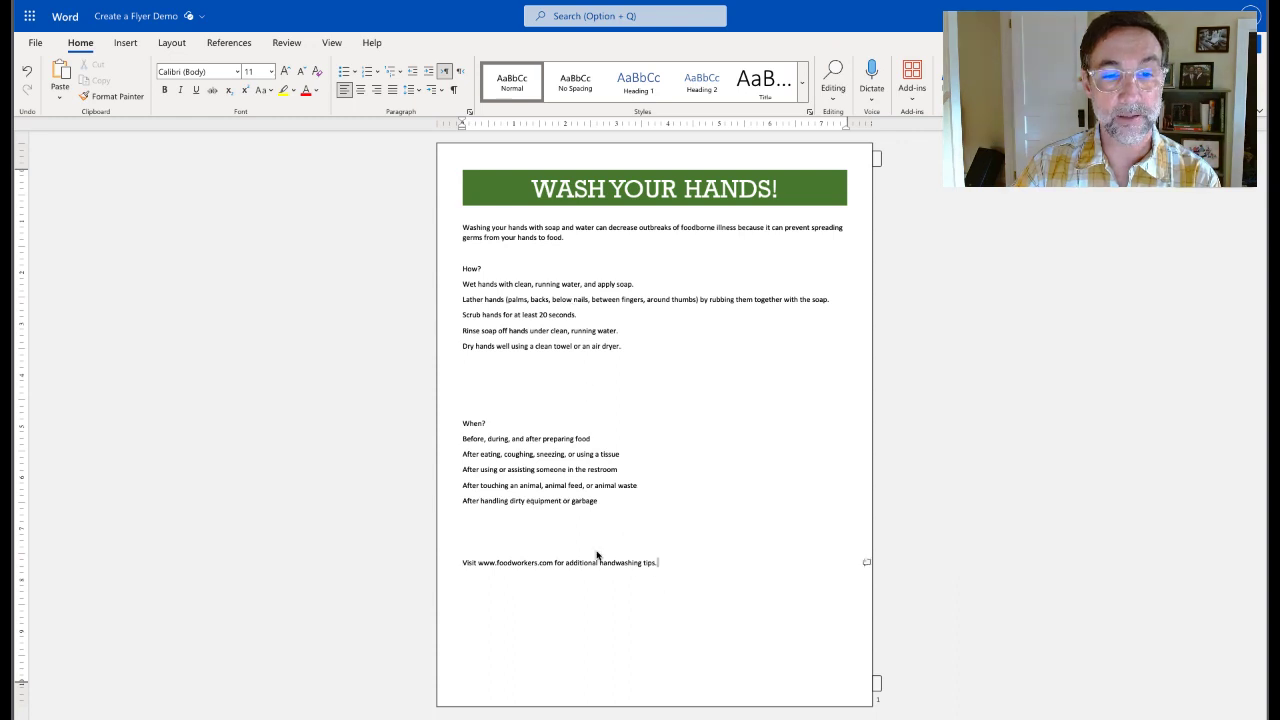
{"action": "left_click_drag", "start_coordinate": [660, 562], "coordinate": [458, 229]}
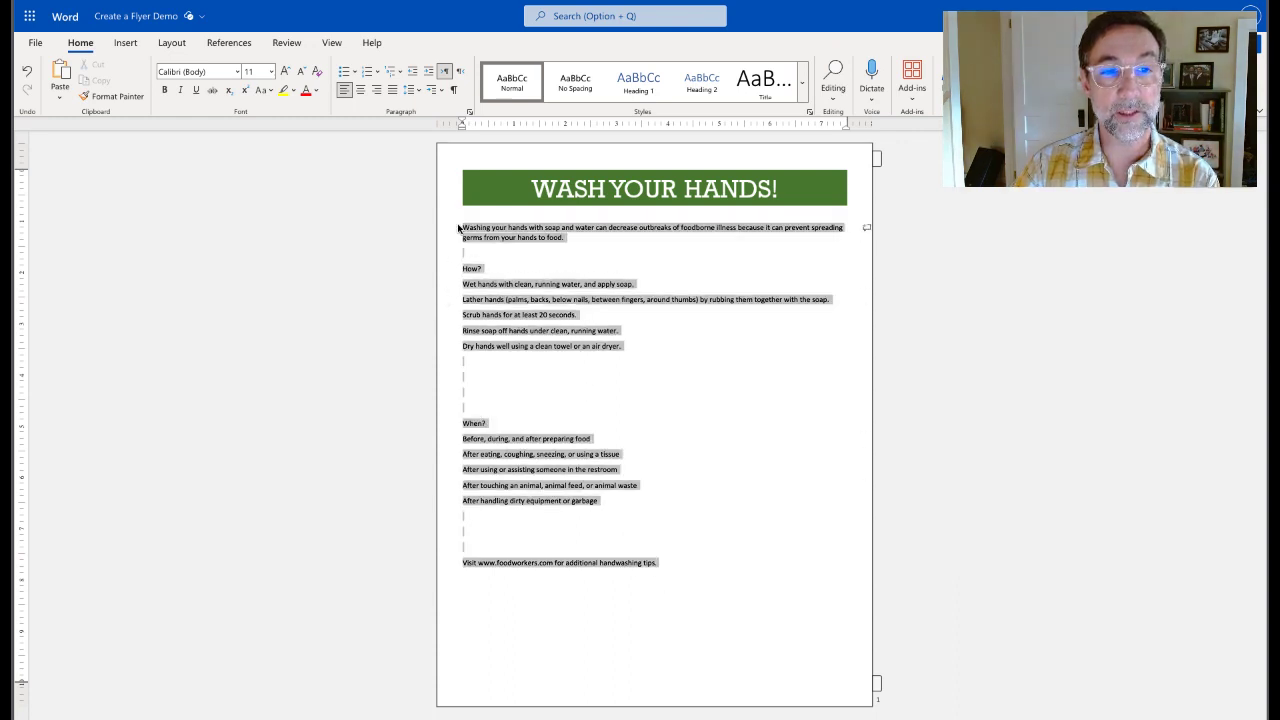
{"action": "left_click", "coordinate": [270, 71]}
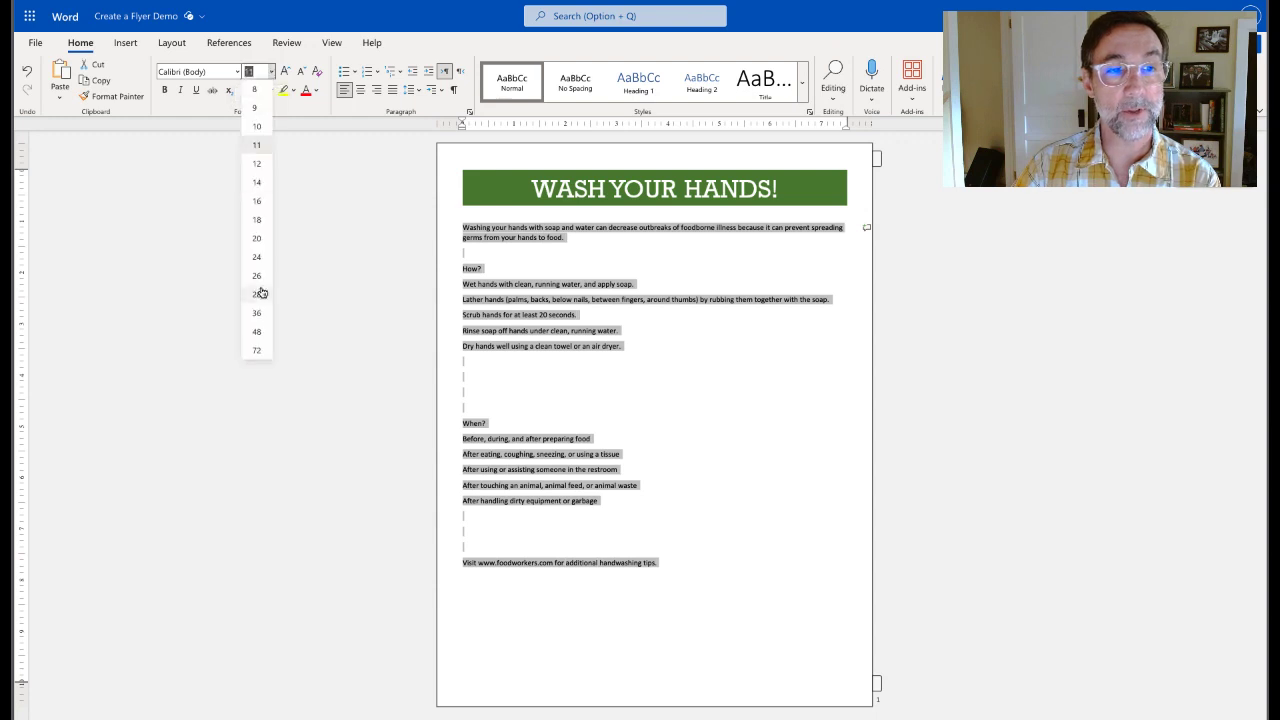
{"action": "left_click", "coordinate": [257, 238]}
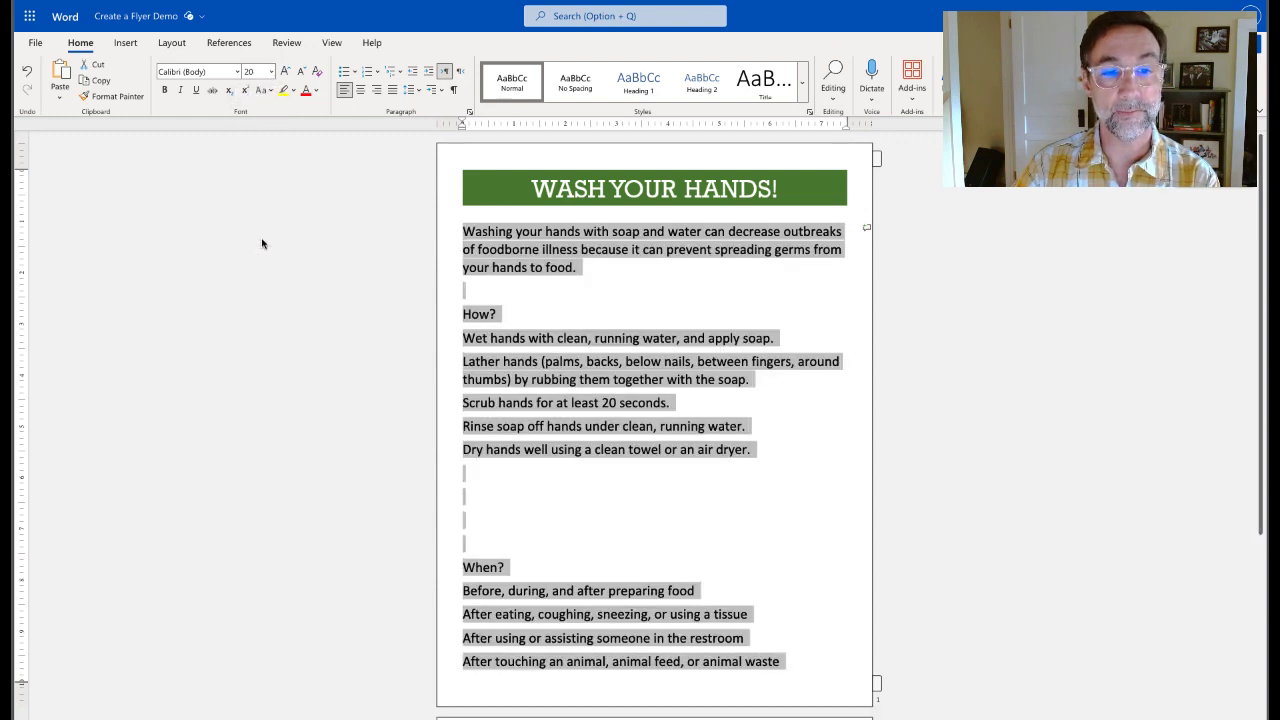
{"action": "left_click", "coordinate": [714, 618]}
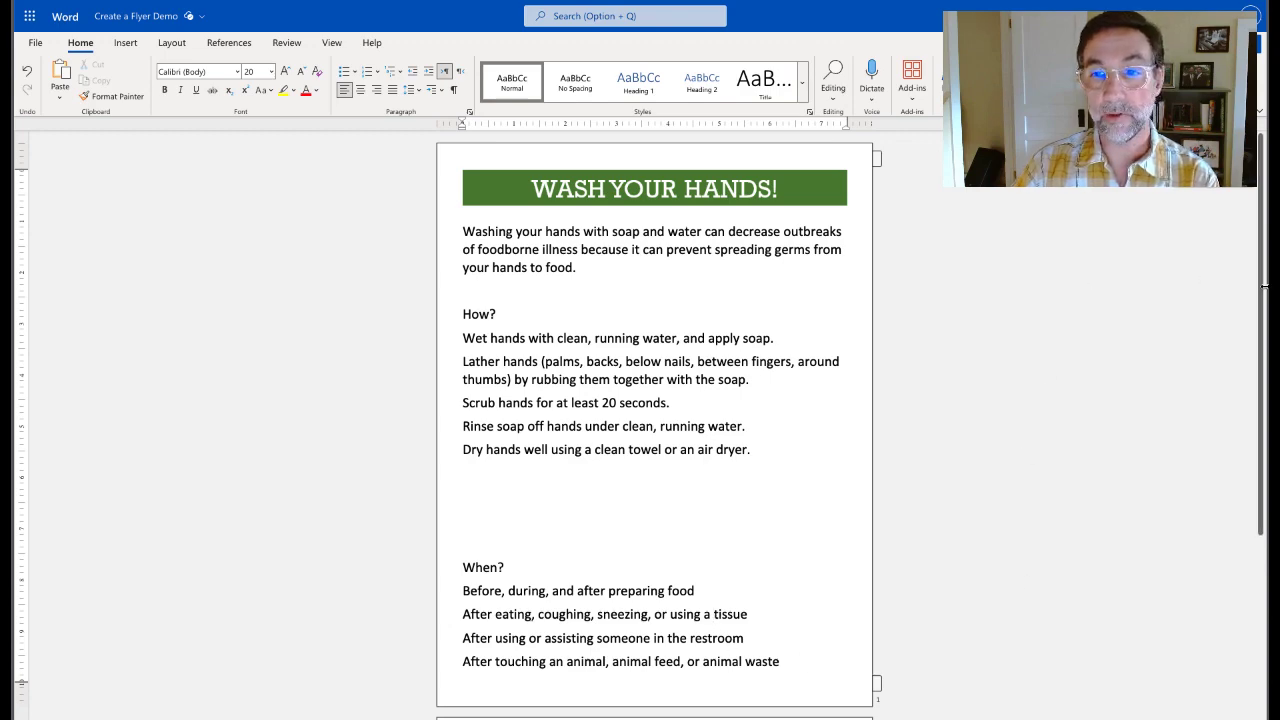
{"action": "left_click_drag", "start_coordinate": [1260, 294], "coordinate": [1248, 463]}
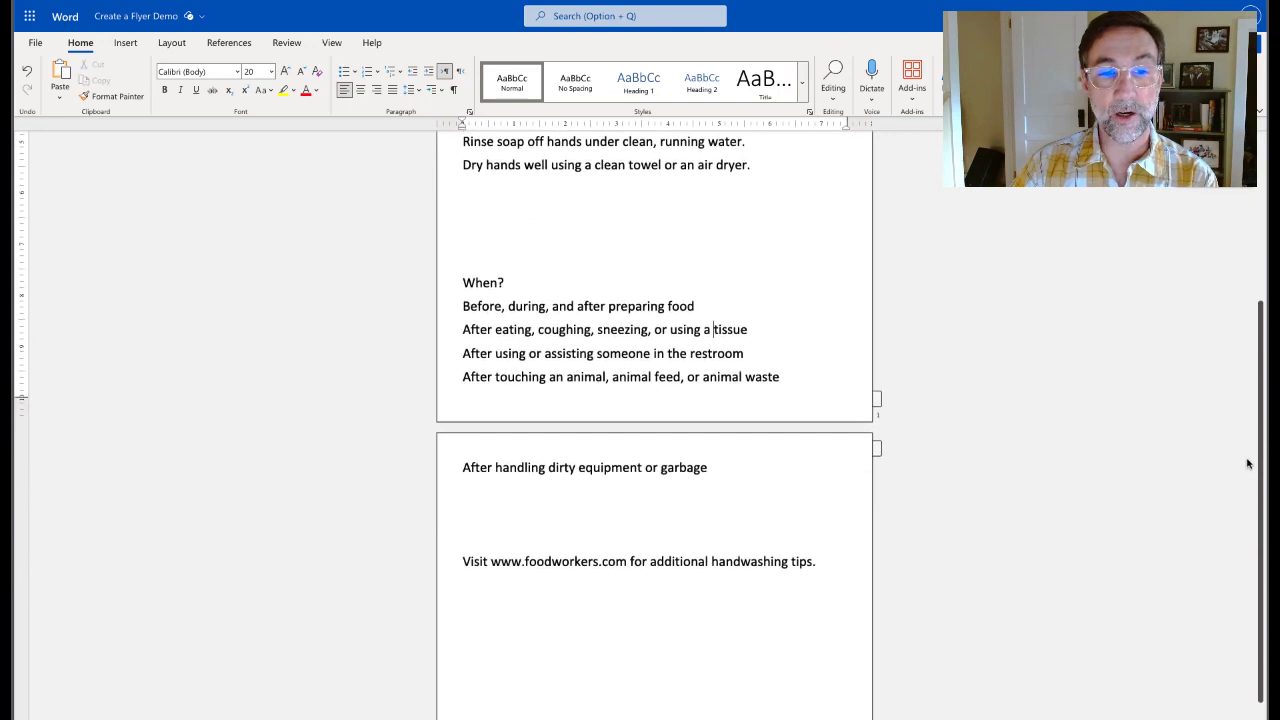
{"action": "scroll", "coordinate": [1260, 500], "scroll_direction": "up", "scroll_amount": 5}
{"action": "scroll", "coordinate": [1257, 497], "scroll_direction": "down", "scroll_amount": 2}
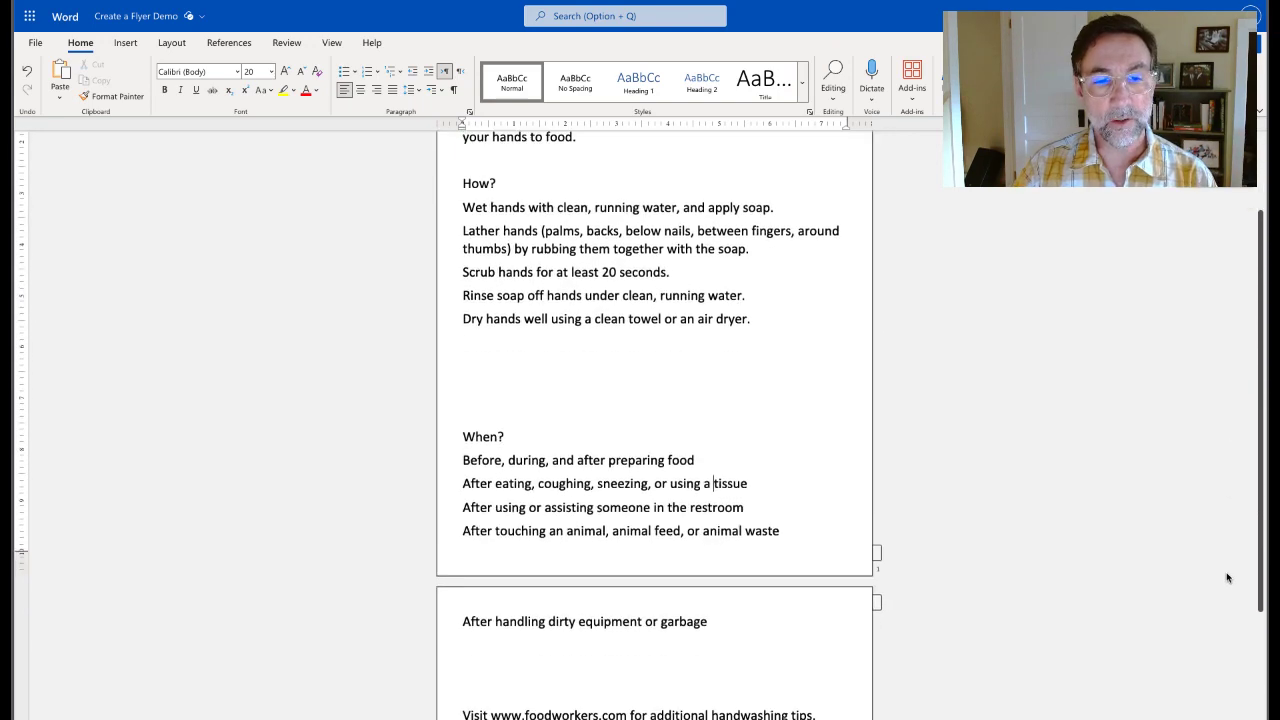
{"action": "scroll", "coordinate": [1218, 500], "scroll_direction": "up", "scroll_amount": 3}
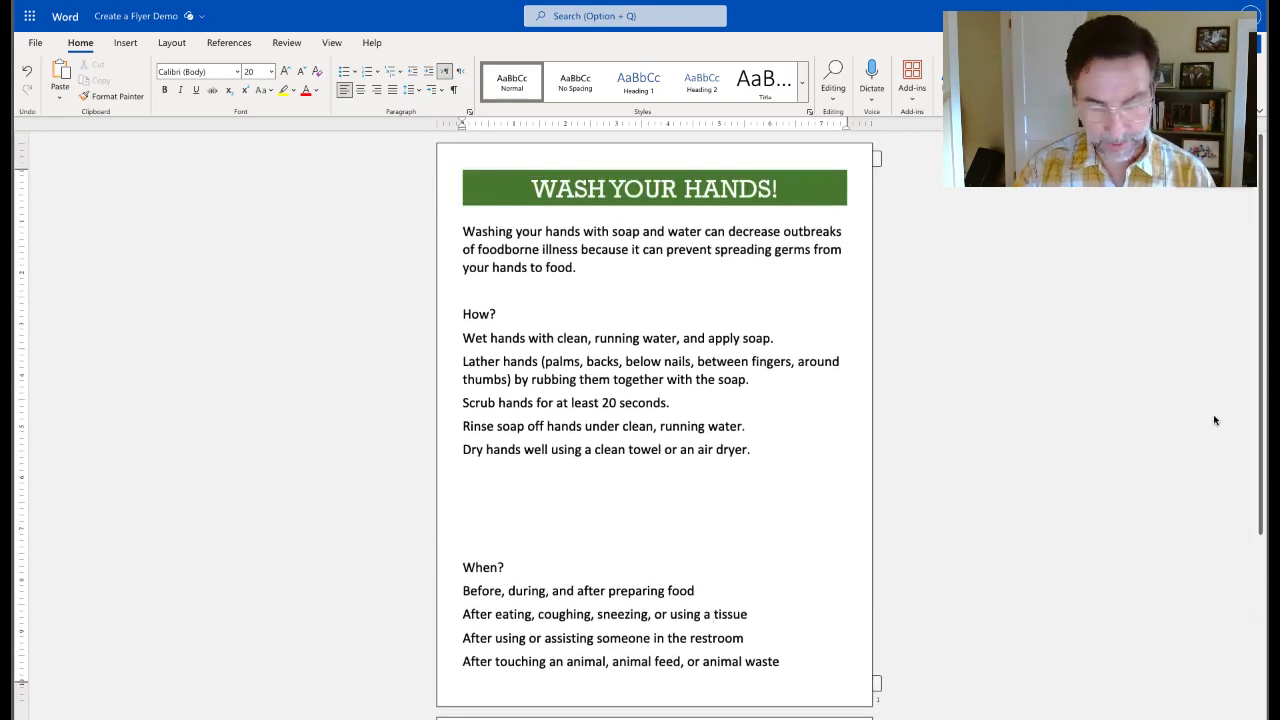
{"action": "key", "text": "ctrl+a"}
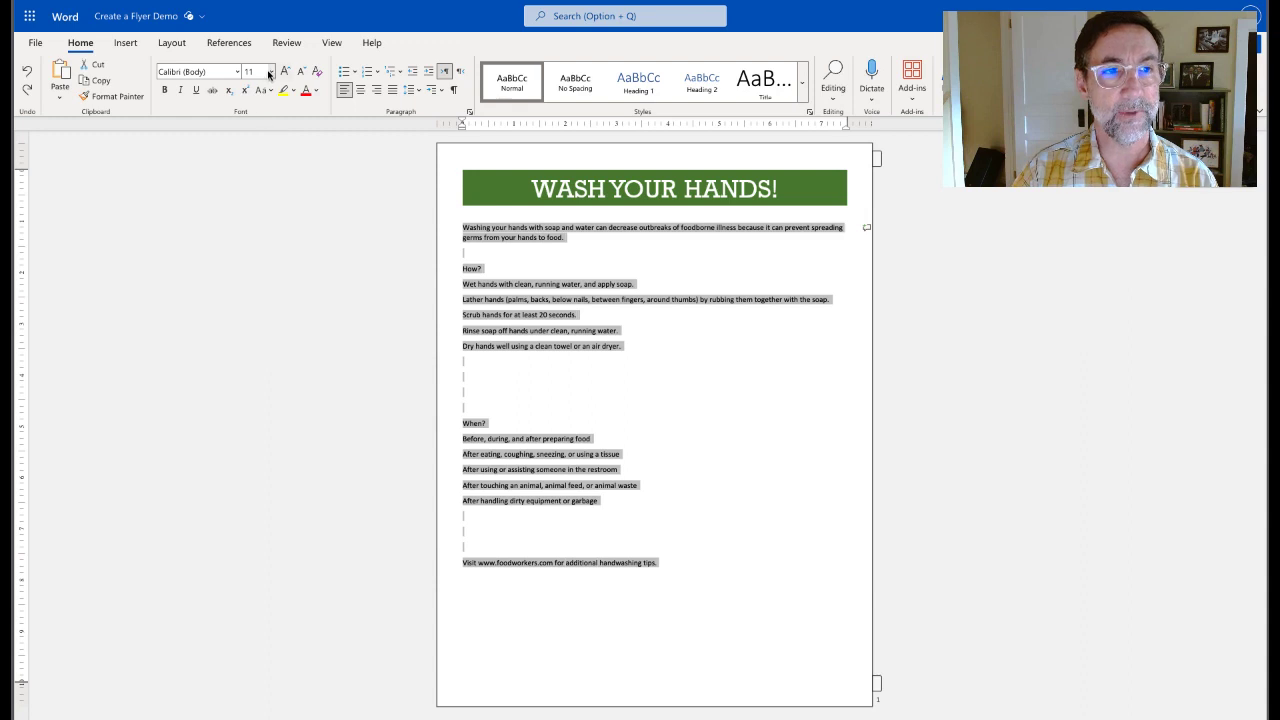
Try all text below the banner at font size 18 and settle on 16
{"action": "left_click", "coordinate": [268, 74]}
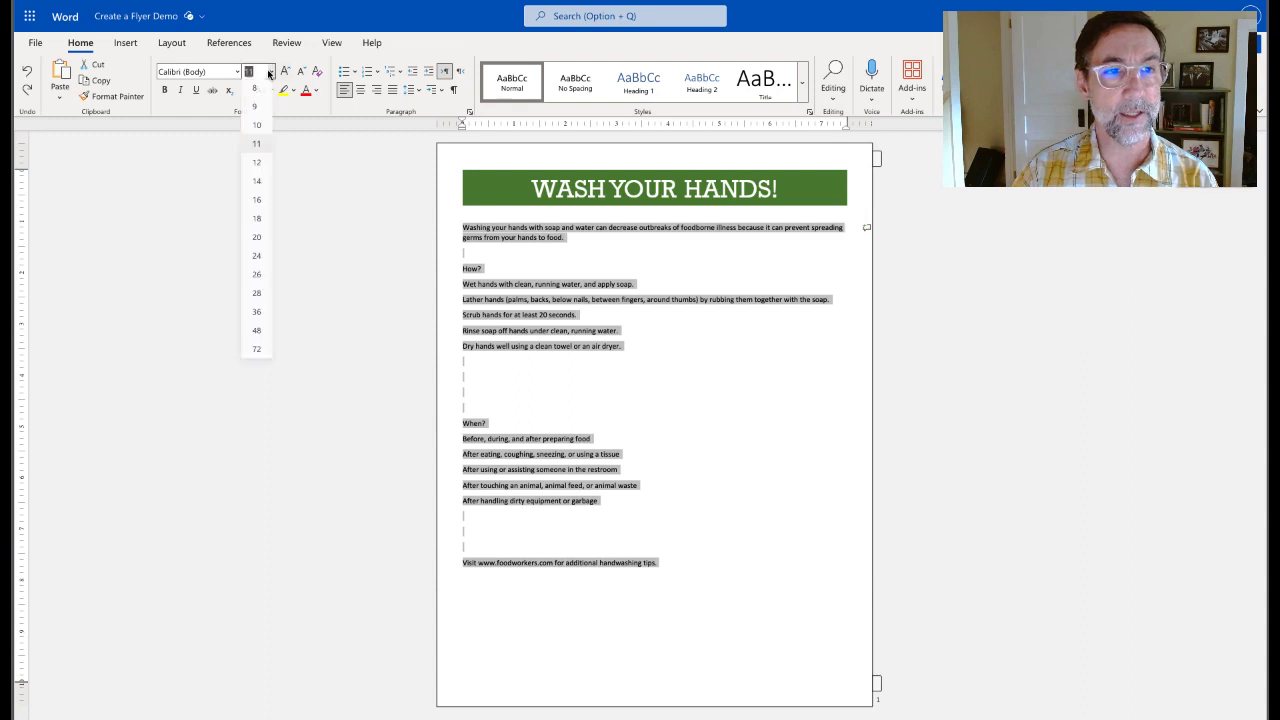
{"action": "left_click", "coordinate": [269, 220]}
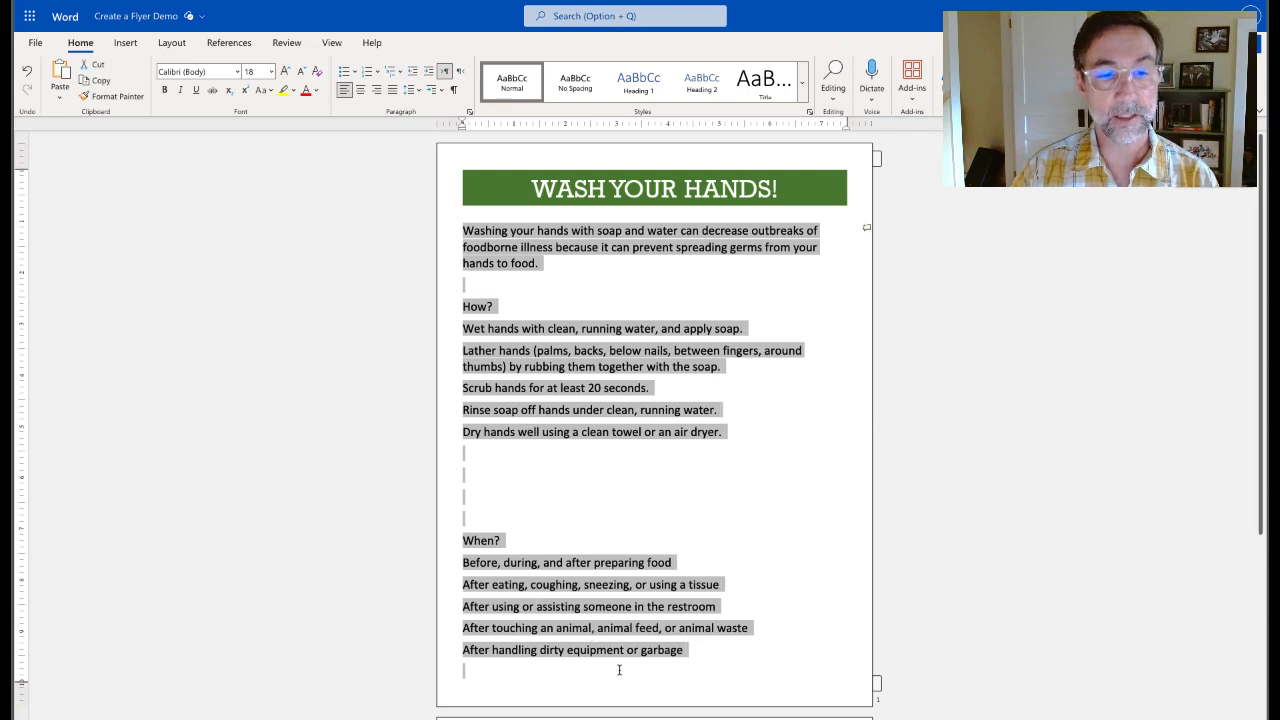
{"action": "left_click", "coordinate": [272, 72]}
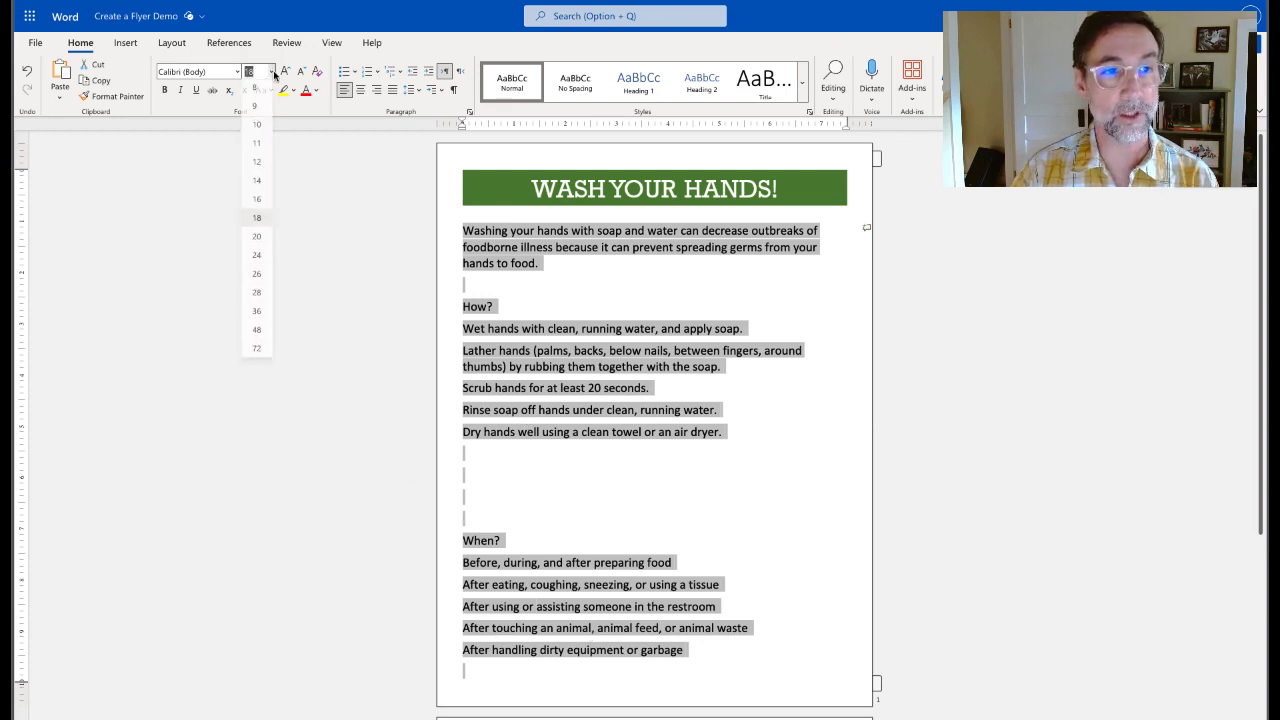
{"action": "left_click", "coordinate": [258, 200]}
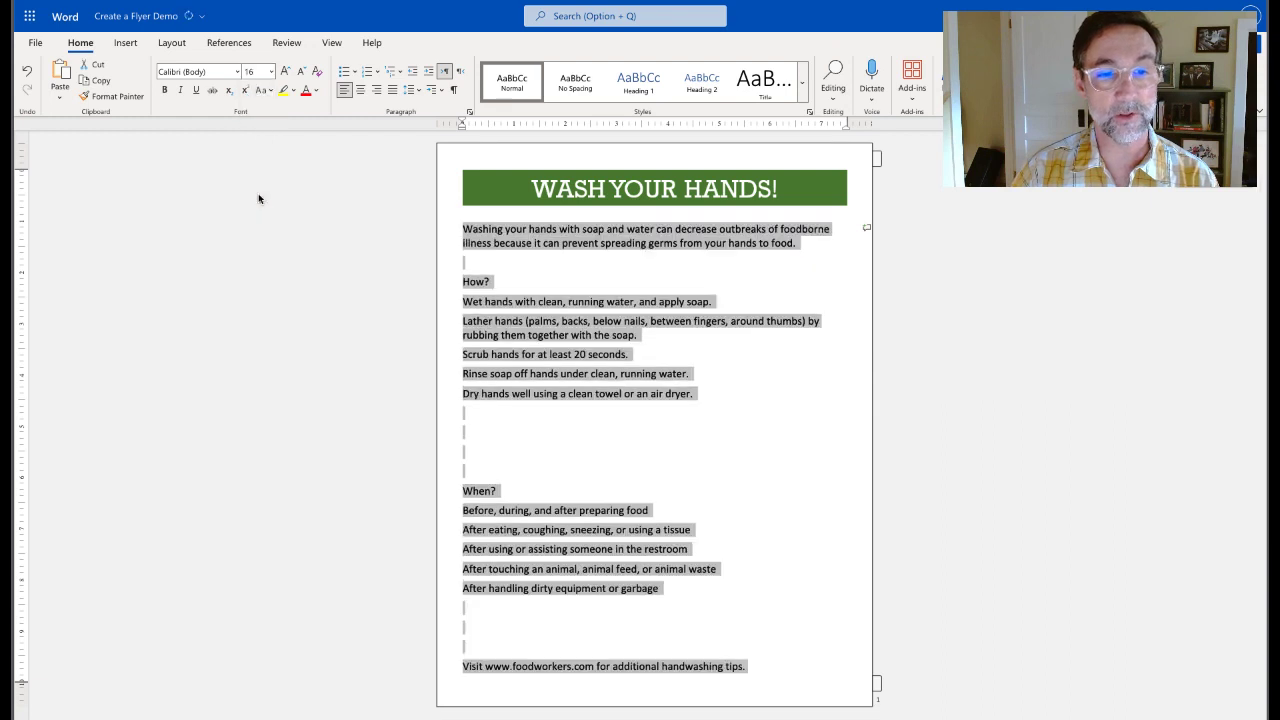
{"action": "left_click", "coordinate": [805, 549]}
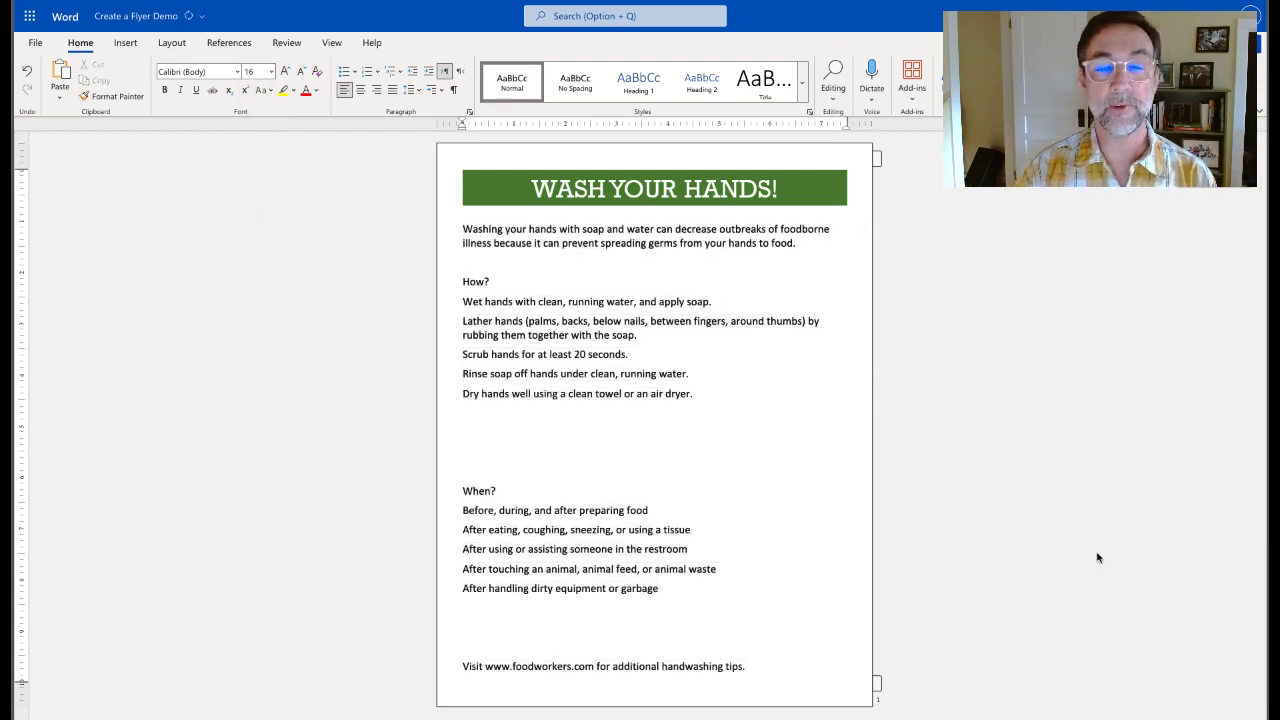
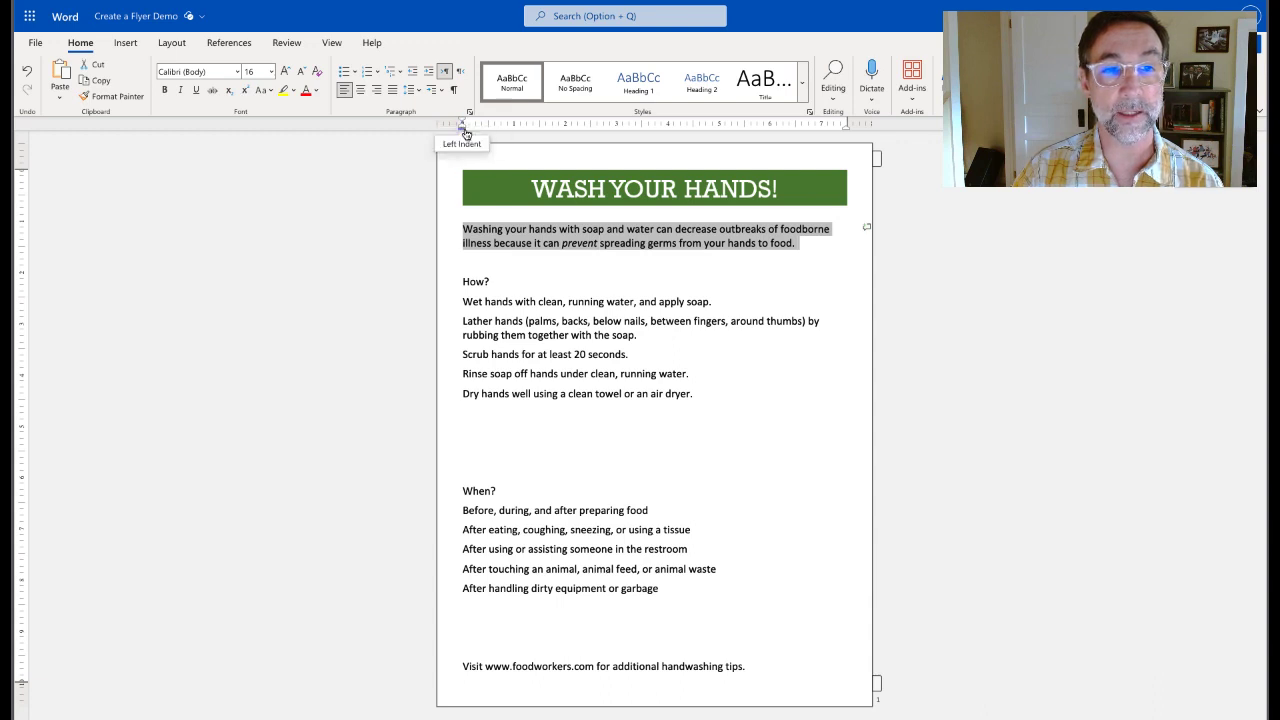
Indent the intro paragraph below the banner by about 0.7 inch on both its left and right sides
{"action": "left_click_drag", "start_coordinate": [462, 131], "coordinate": [500, 134]}
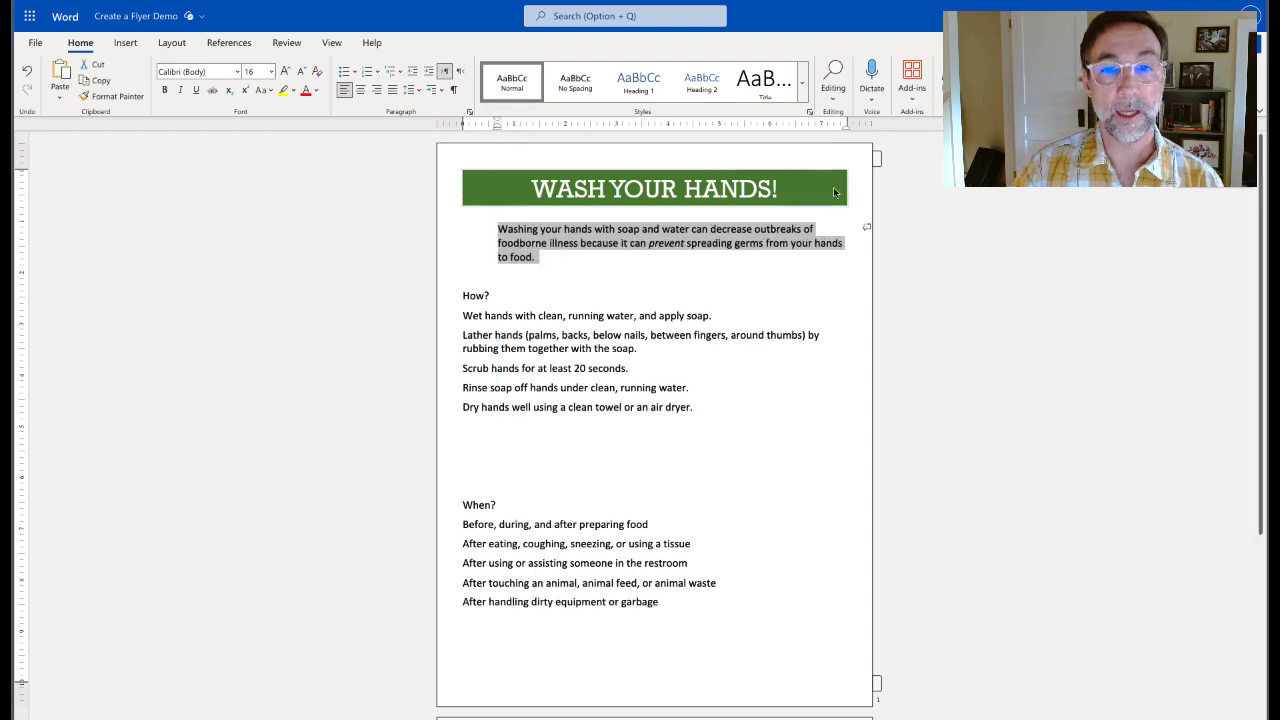
{"action": "left_click_drag", "start_coordinate": [841, 130], "coordinate": [816, 134]}
{"action": "left_click", "coordinate": [732, 298]}
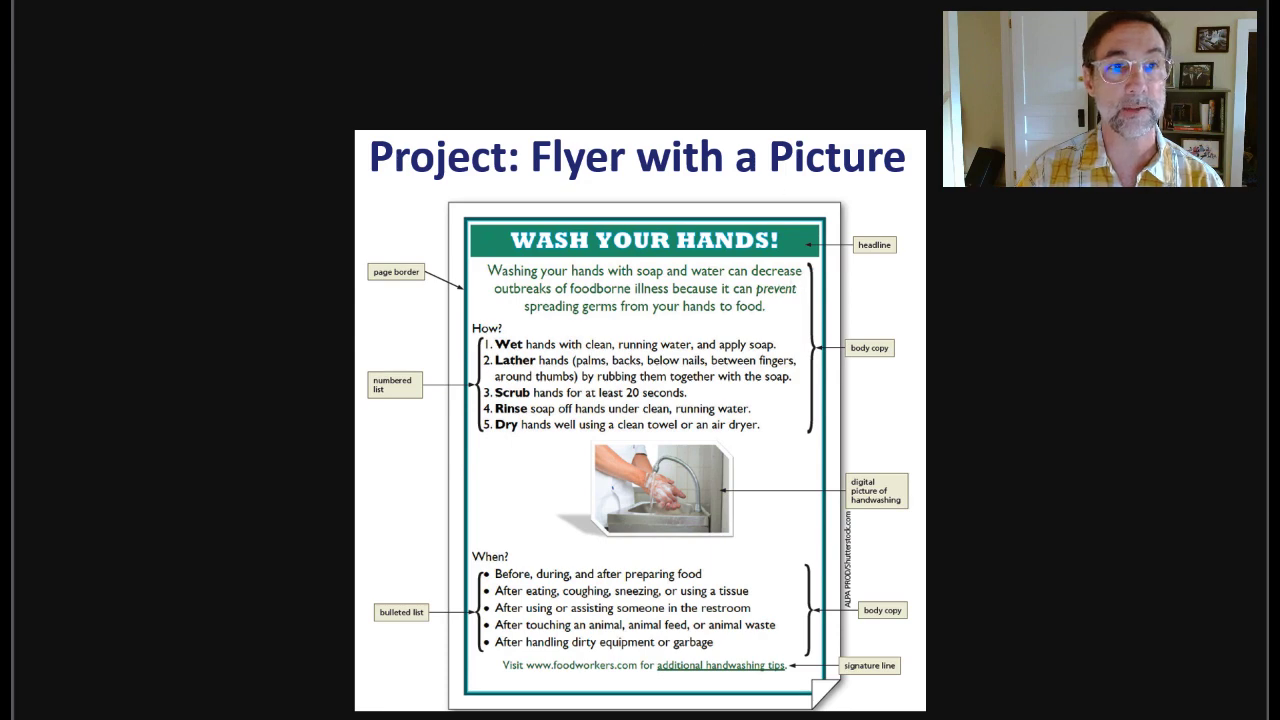
Set the font size of the intro paragraph below the banner to 18
{"action": "key", "text": "alt+Tab"}
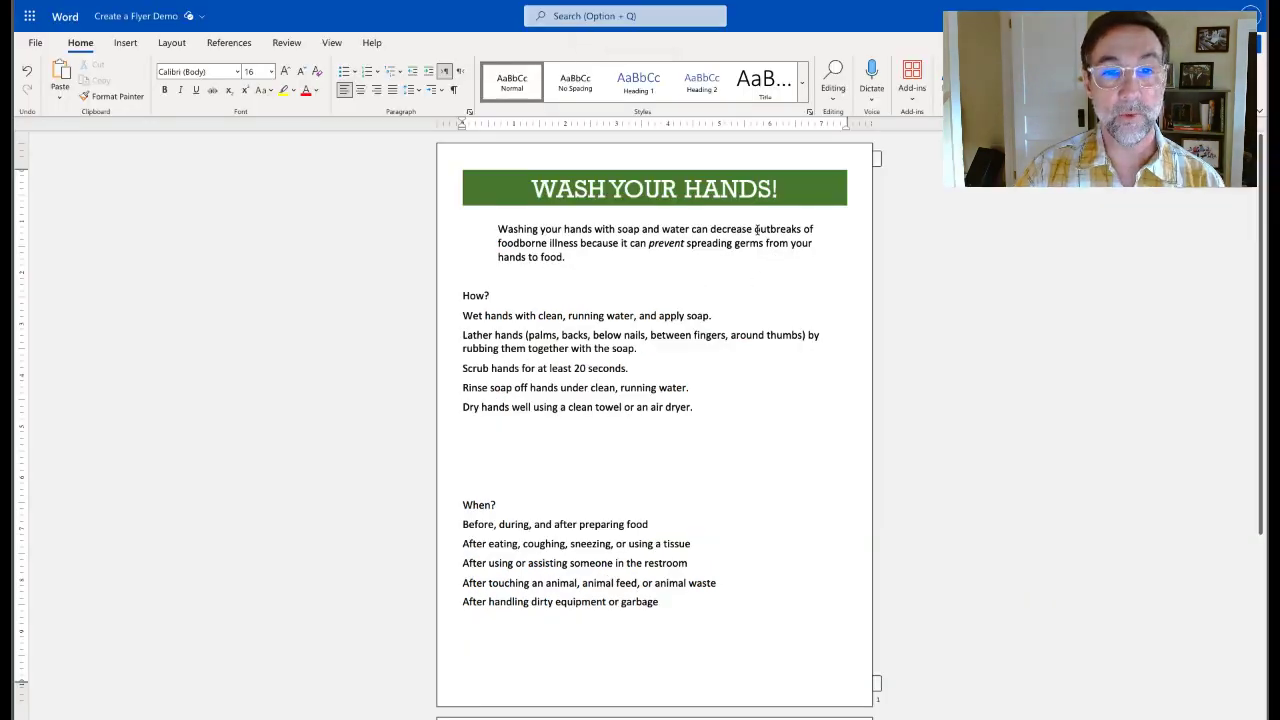
{"action": "left_click_drag", "start_coordinate": [573, 259], "coordinate": [498, 230]}
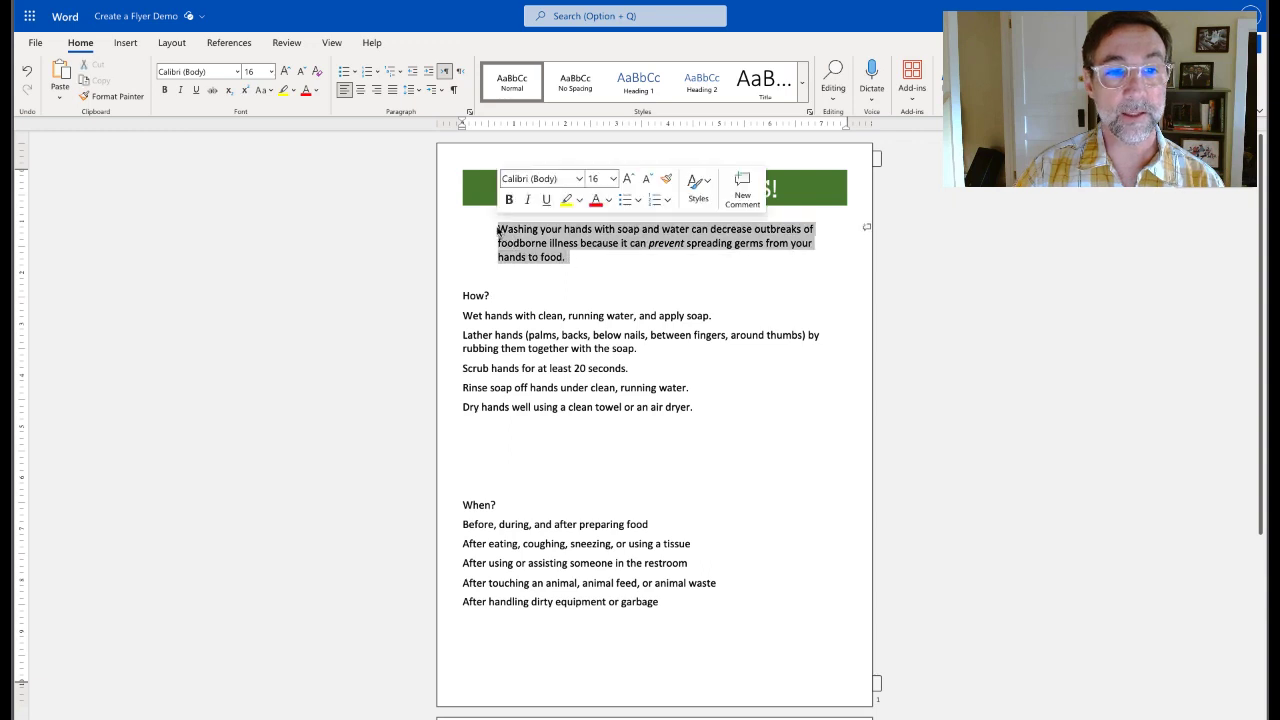
{"action": "left_click", "coordinate": [272, 71]}
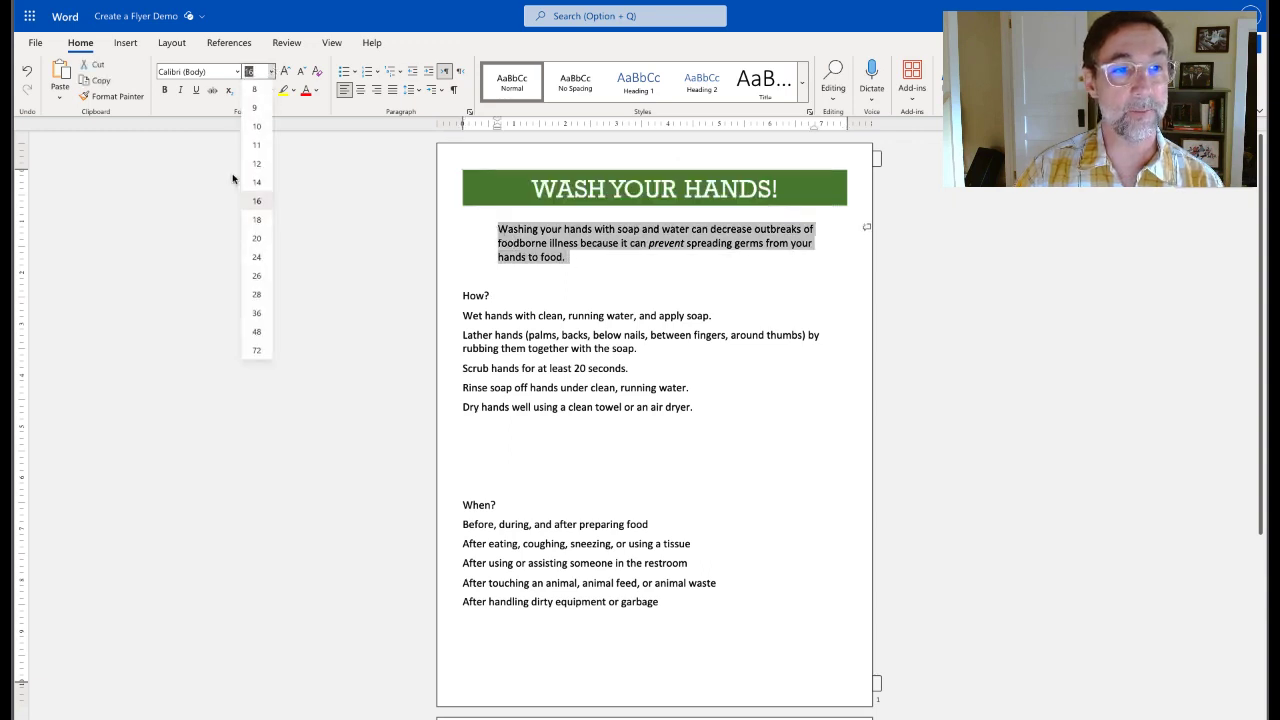
{"action": "left_click", "coordinate": [257, 226]}
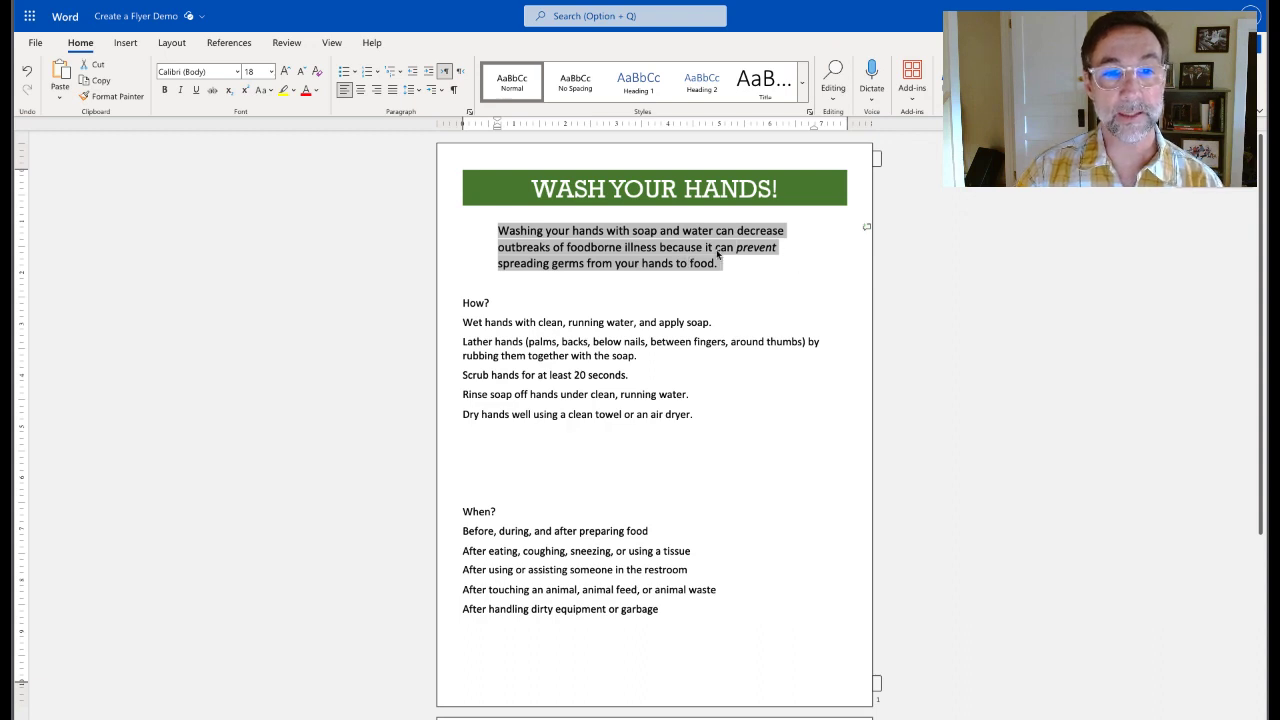
Compare the intro paragraph with the sample flyer and increase its left indent to about 1.1 inches
{"action": "left_click", "coordinate": [766, 303]}
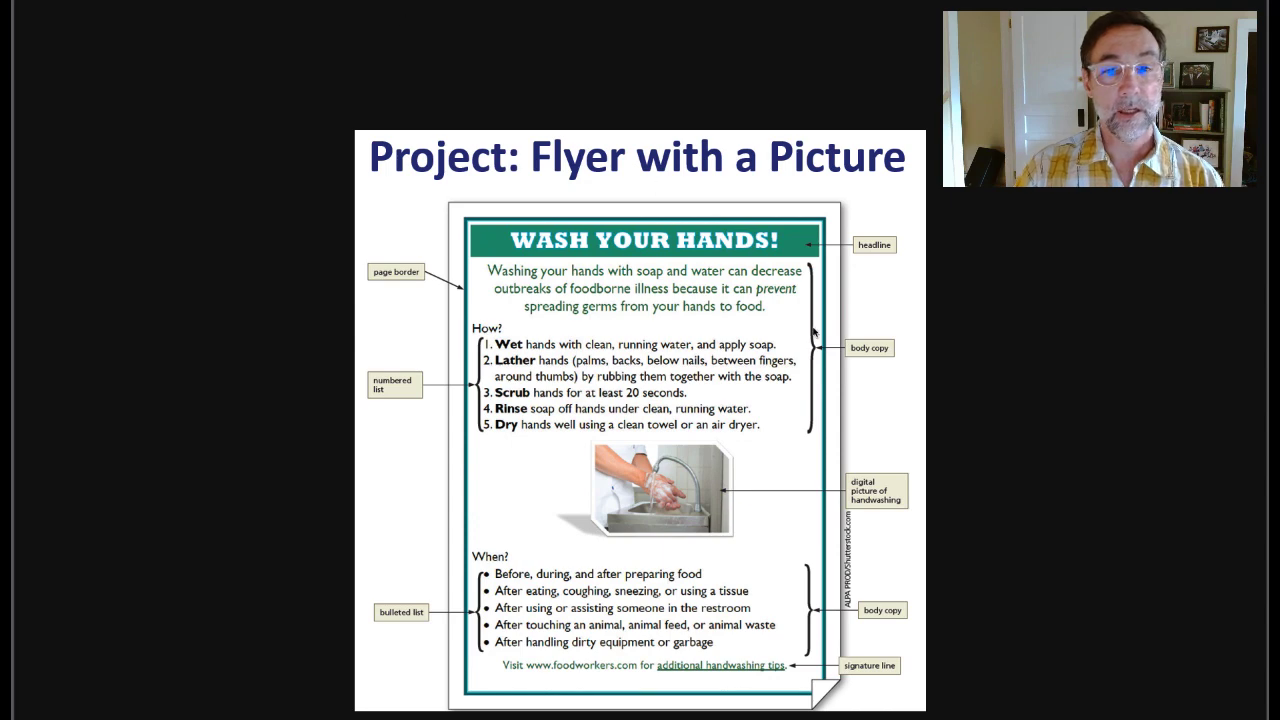
{"action": "key", "text": "ctrl+Tab"}
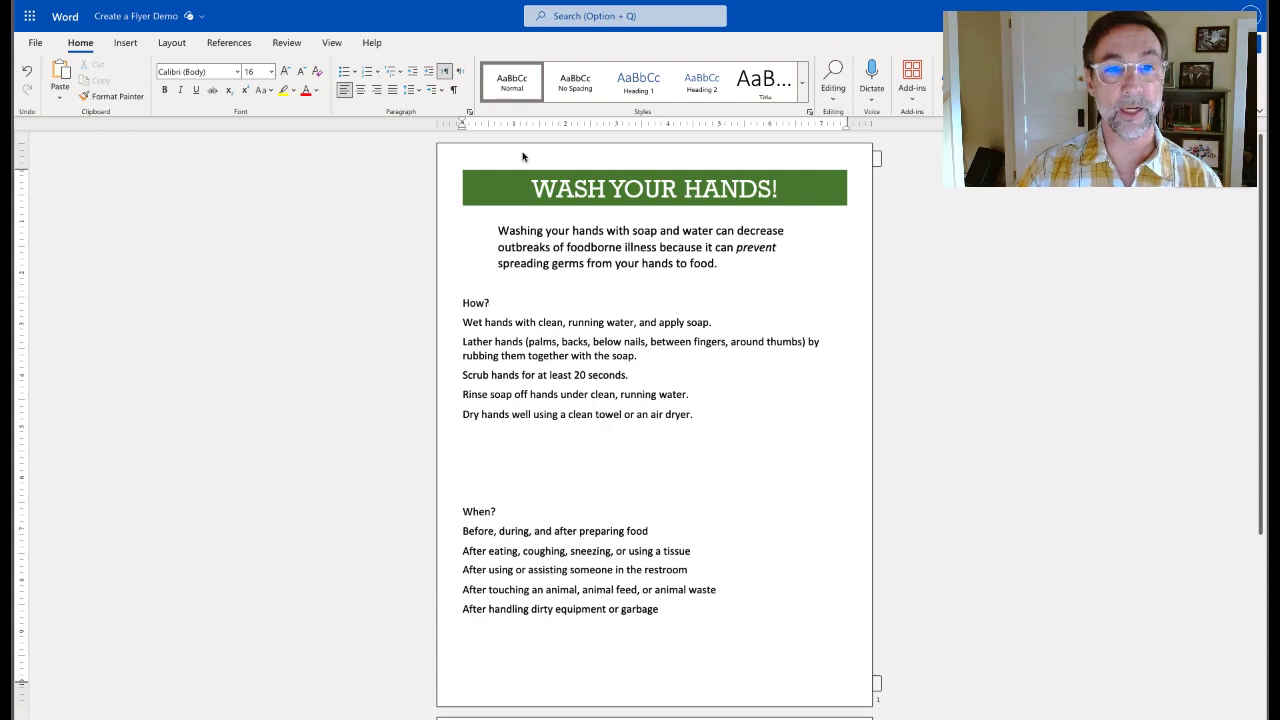
{"action": "left_click_drag", "start_coordinate": [497, 231], "coordinate": [726, 268]}
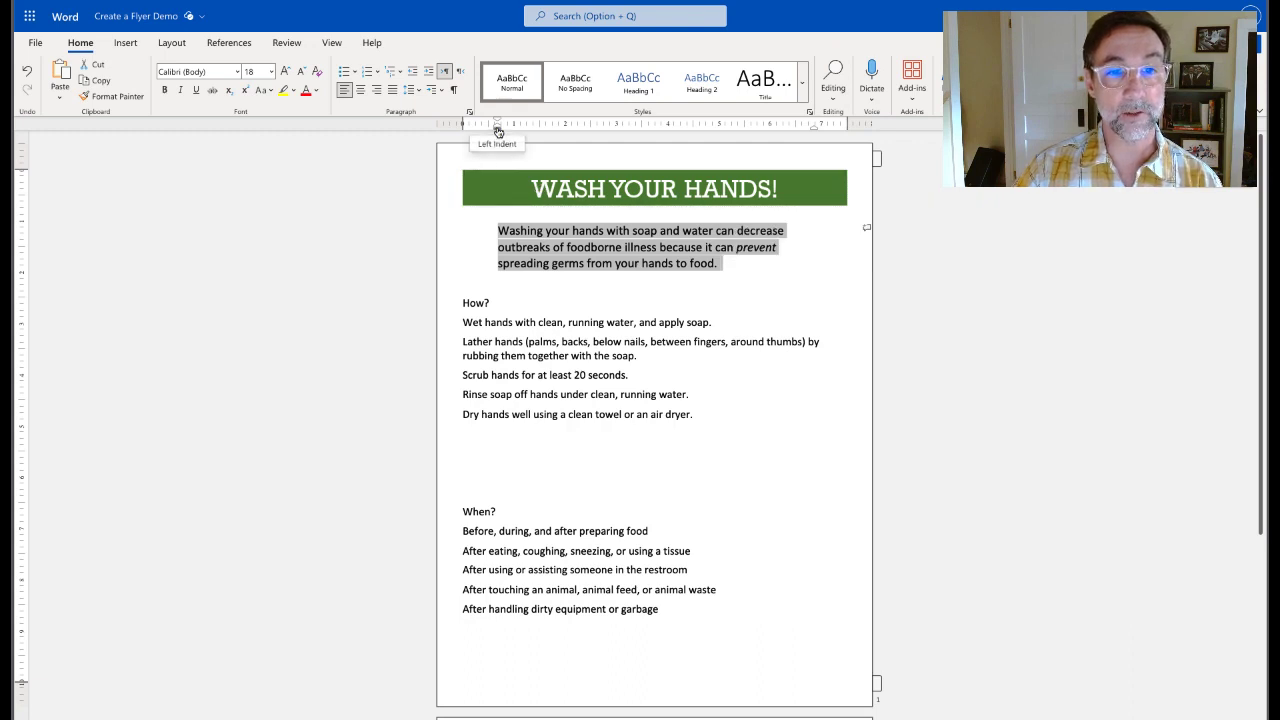
{"action": "left_click_drag", "start_coordinate": [498, 131], "coordinate": [511, 128]}
{"action": "left_click", "coordinate": [764, 304]}
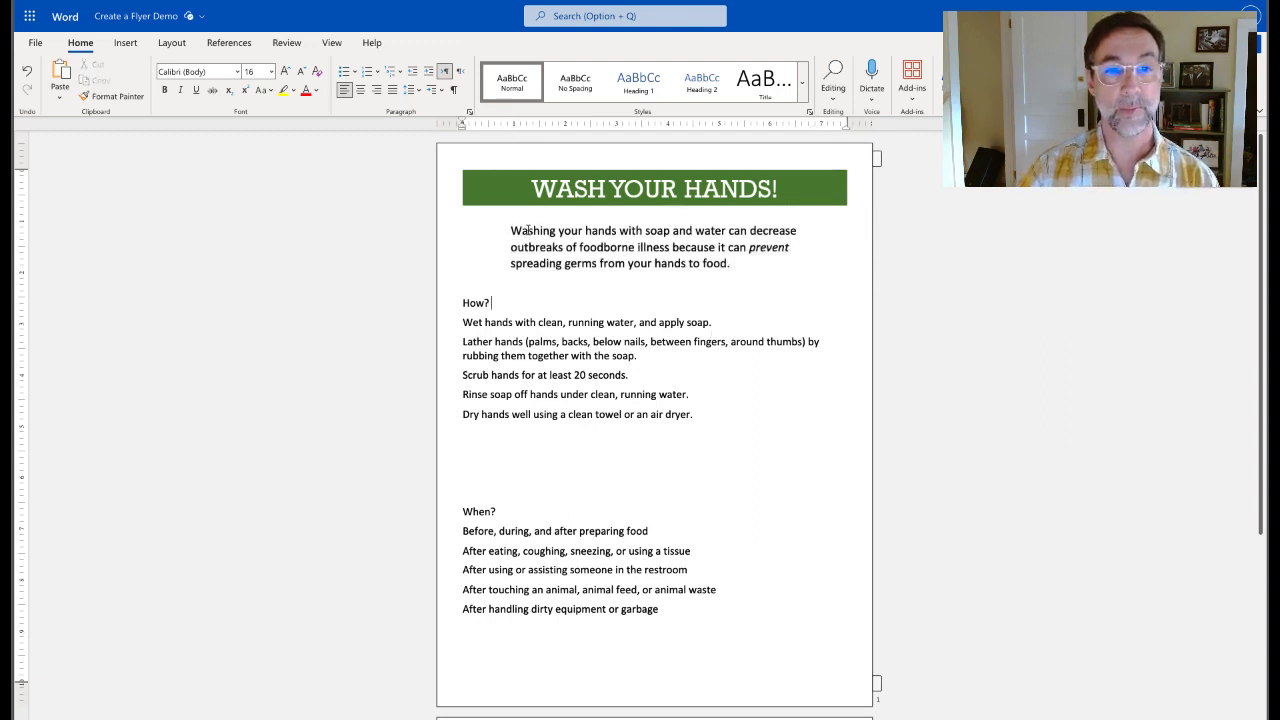
{"action": "left_click_drag", "start_coordinate": [511, 229], "coordinate": [748, 262]}
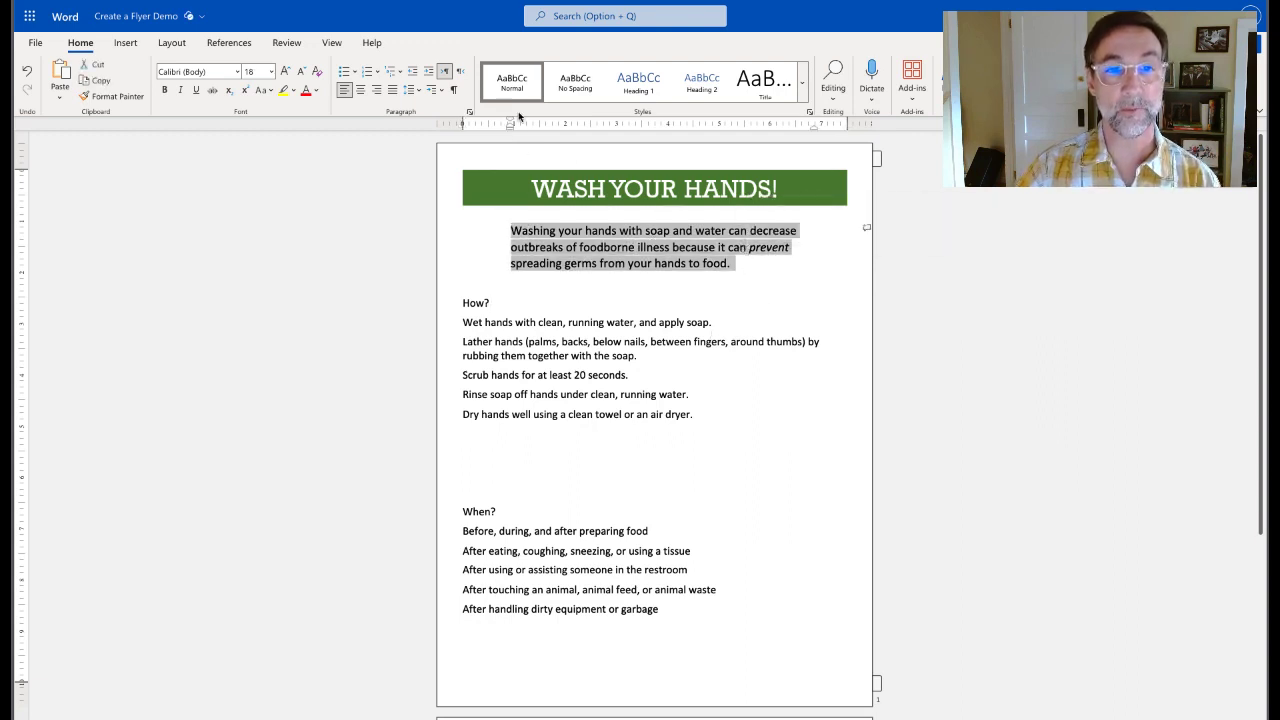
{"action": "left_click_drag", "start_coordinate": [510, 127], "coordinate": [520, 135]}
{"action": "left_click", "coordinate": [762, 305]}
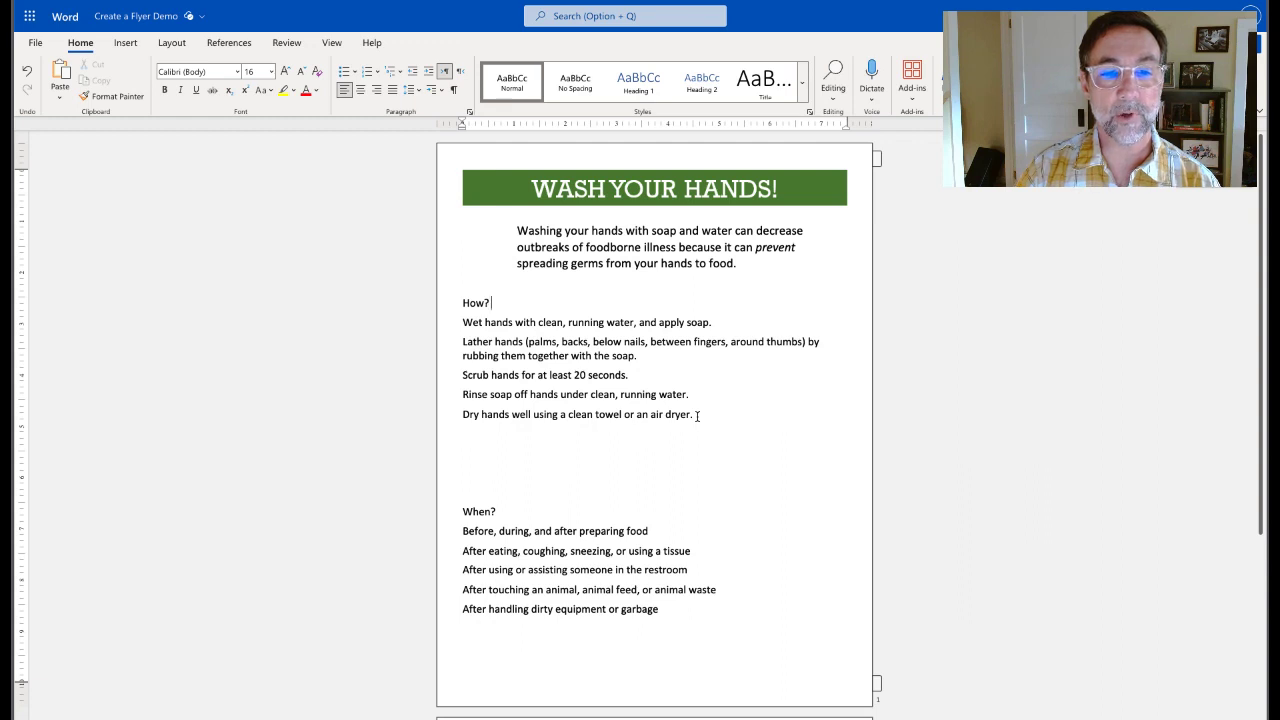
Turn the five handwashing instructions under "How?" into a numbered list
{"action": "left_click_drag", "start_coordinate": [697, 415], "coordinate": [462, 324]}
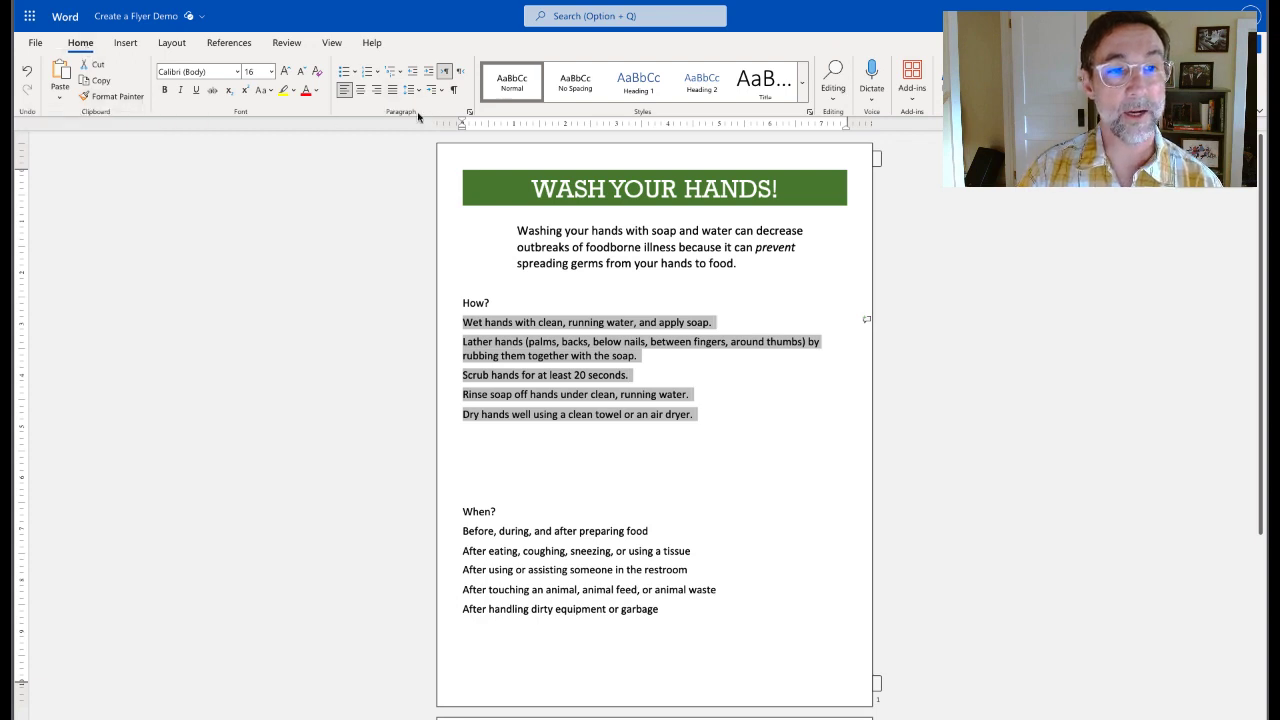
{"action": "left_click", "coordinate": [367, 72]}
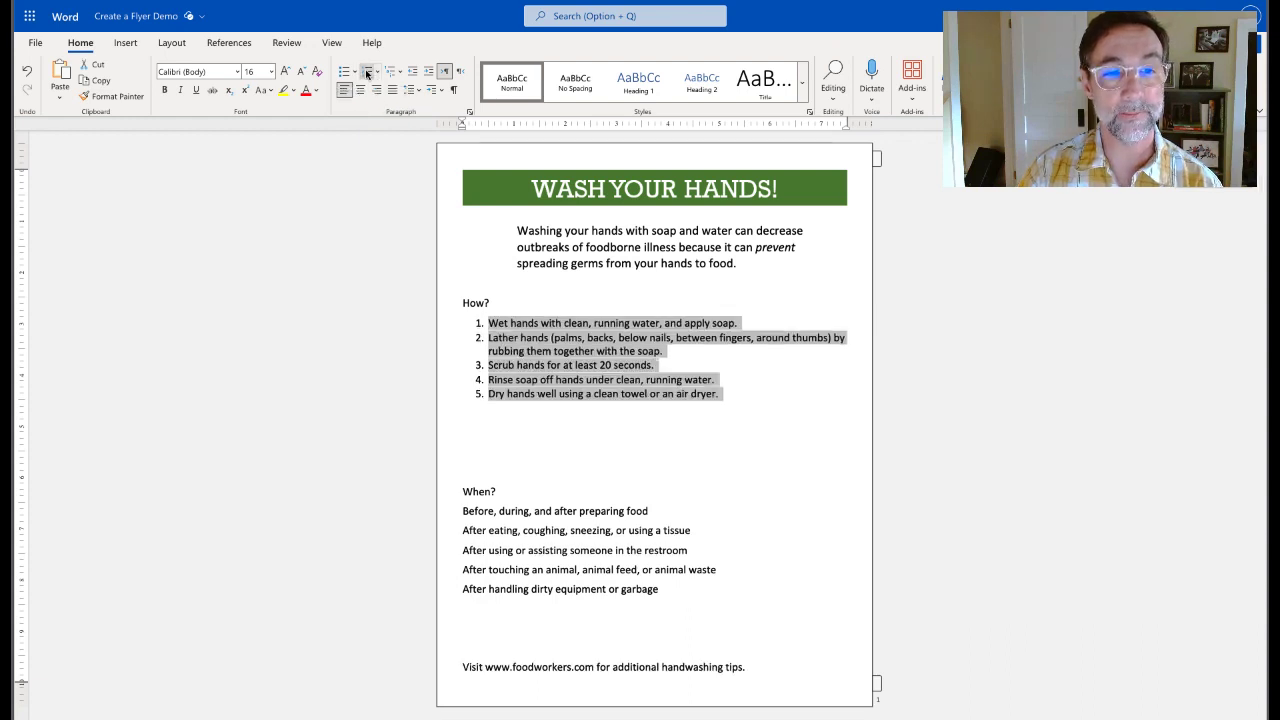
{"action": "left_click", "coordinate": [655, 434]}
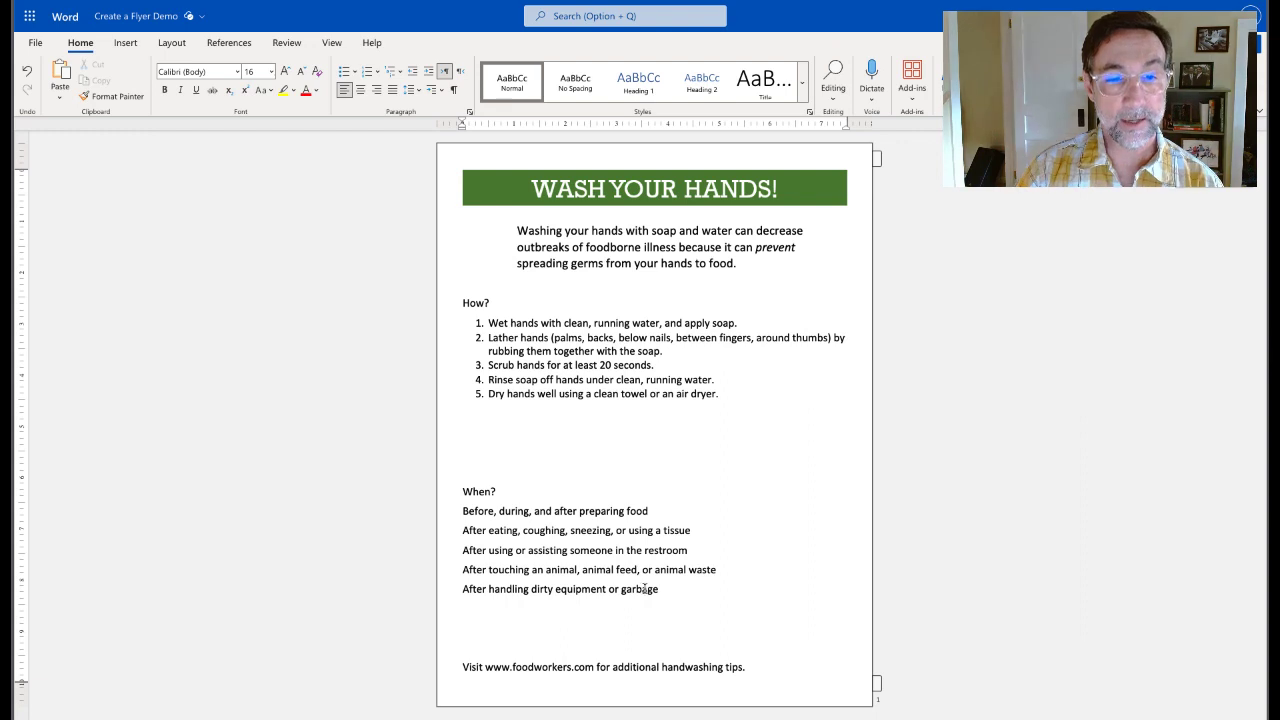
Turn the five lines under "When?" into a bulleted list
{"action": "left_click_drag", "start_coordinate": [666, 590], "coordinate": [455, 512]}
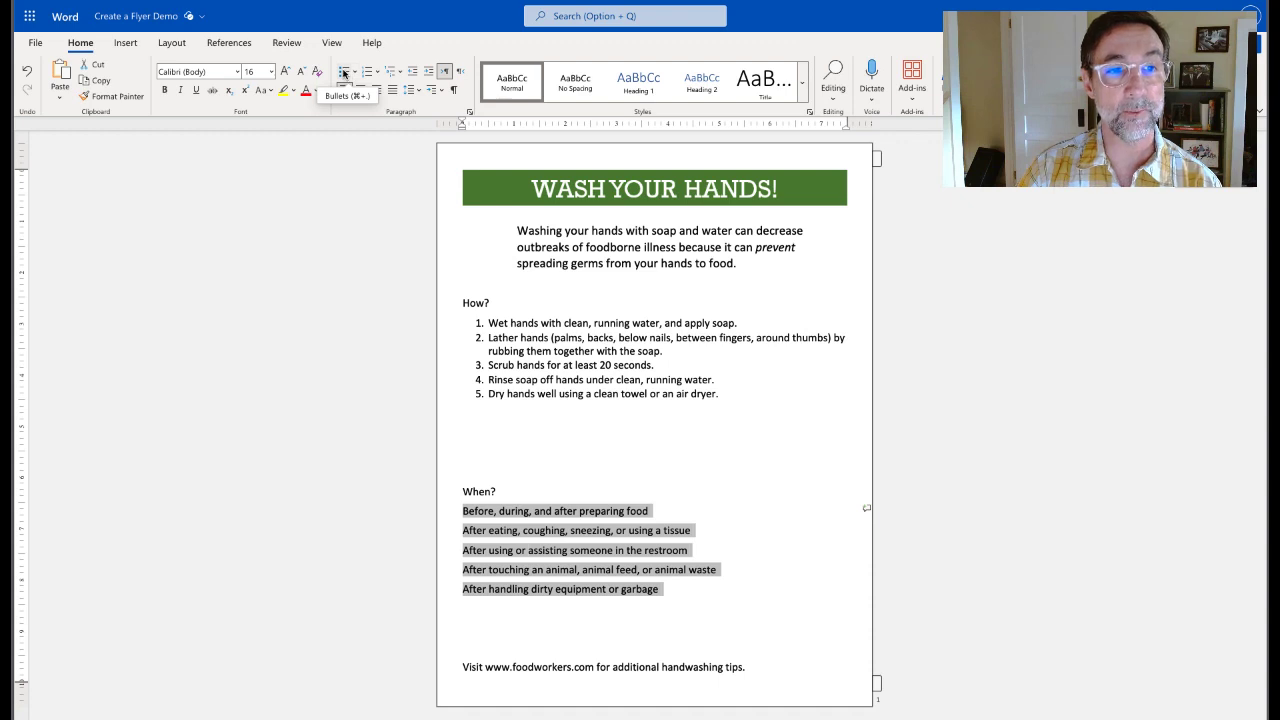
{"action": "left_click", "coordinate": [343, 73]}
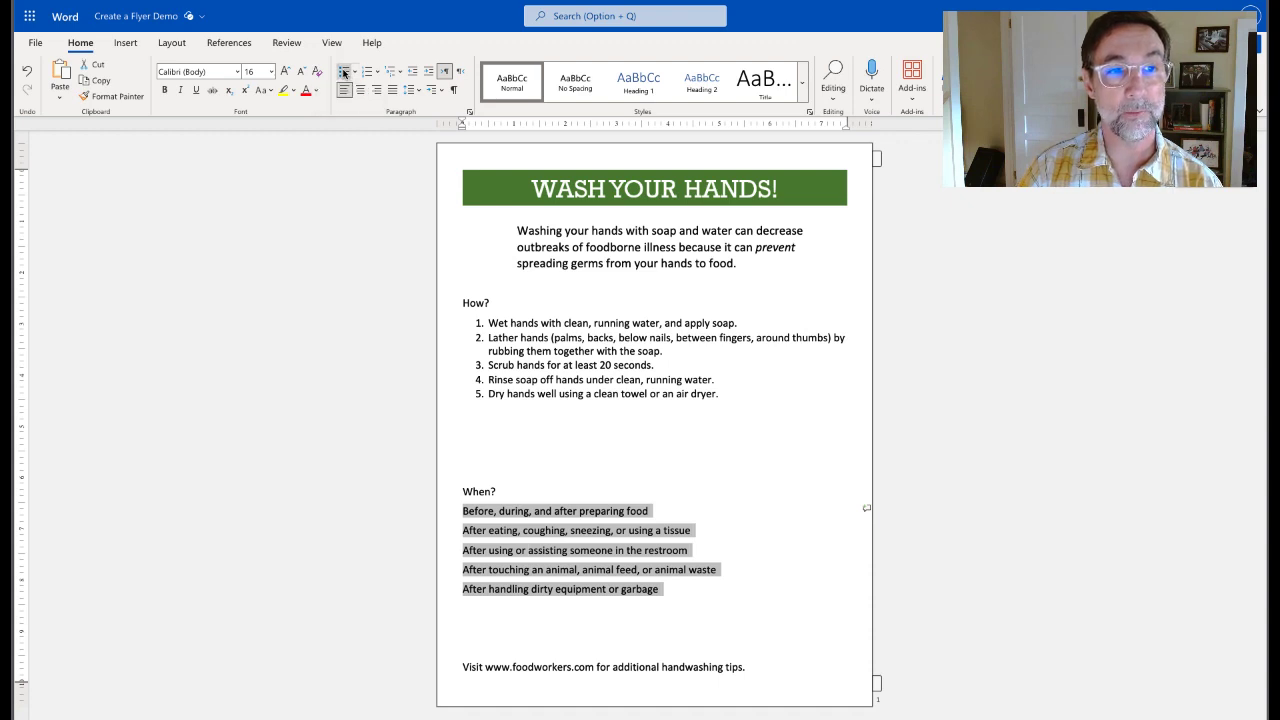
{"action": "left_click", "coordinate": [754, 597]}
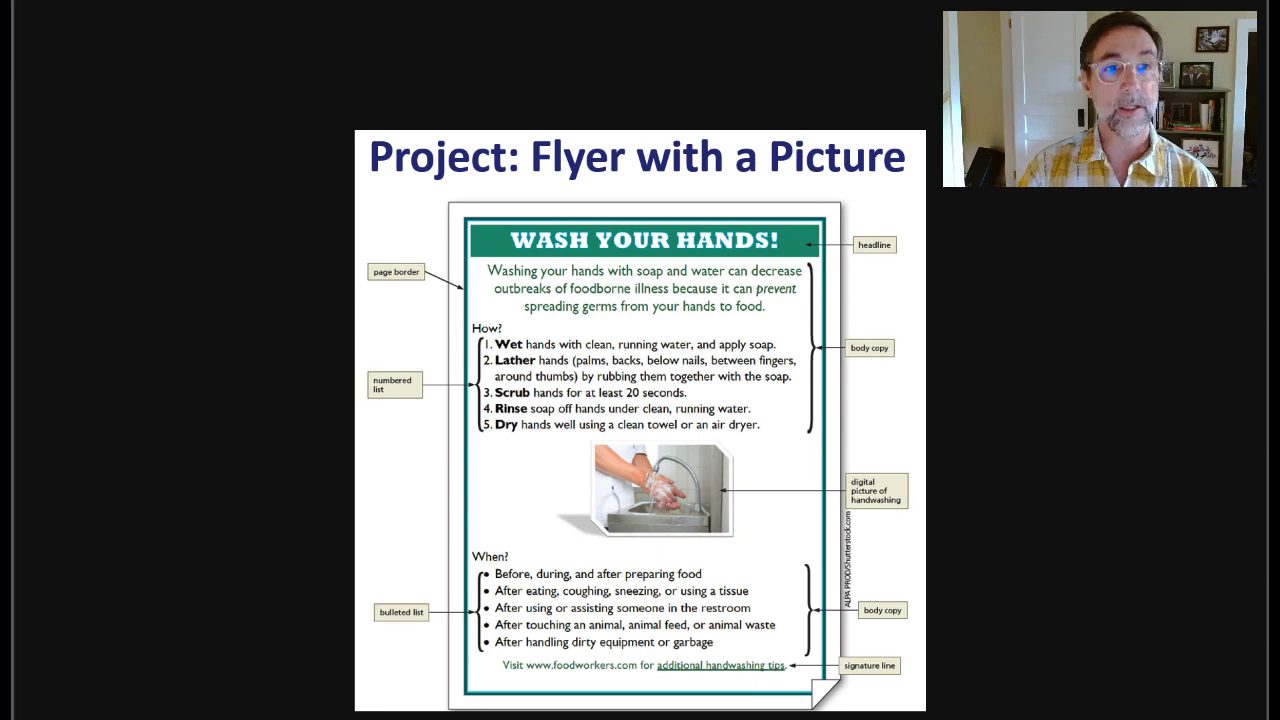
Underline "additional handwashing tips" in the closing line and center the whole line, following the sample flyer
{"action": "key", "text": "ctrl+Tab"}
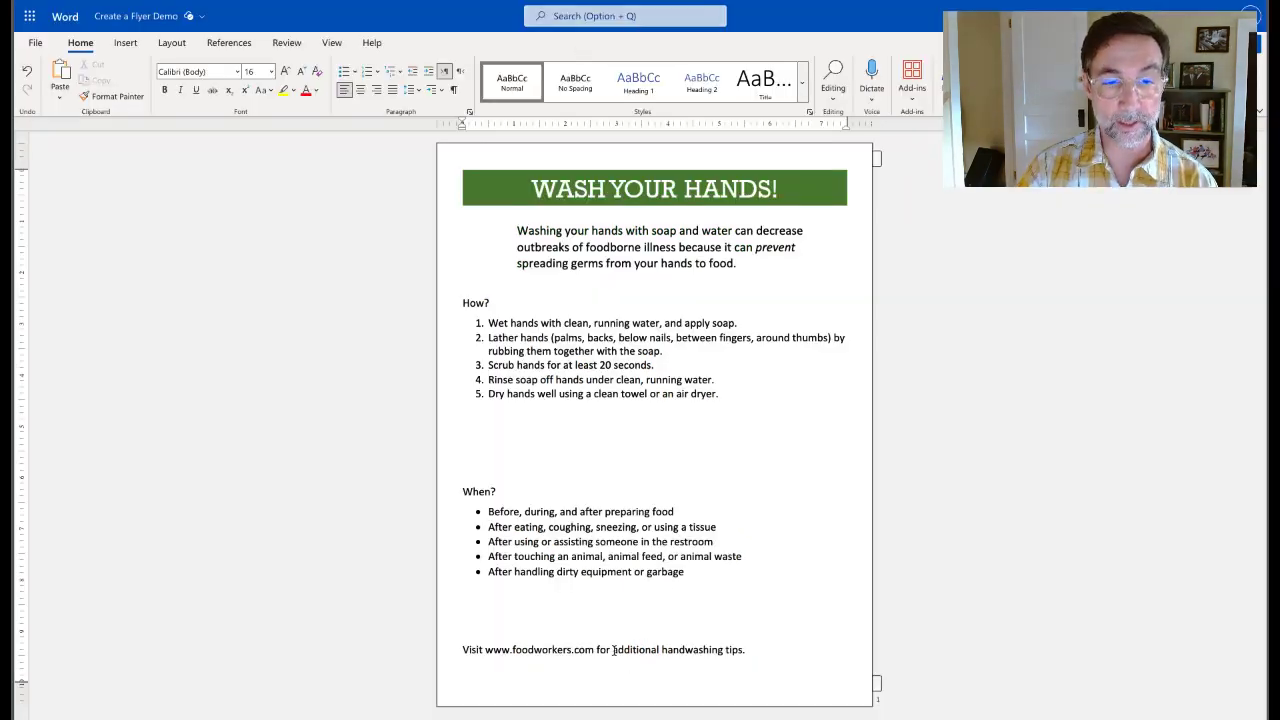
{"action": "left_click_drag", "start_coordinate": [613, 650], "coordinate": [741, 655]}
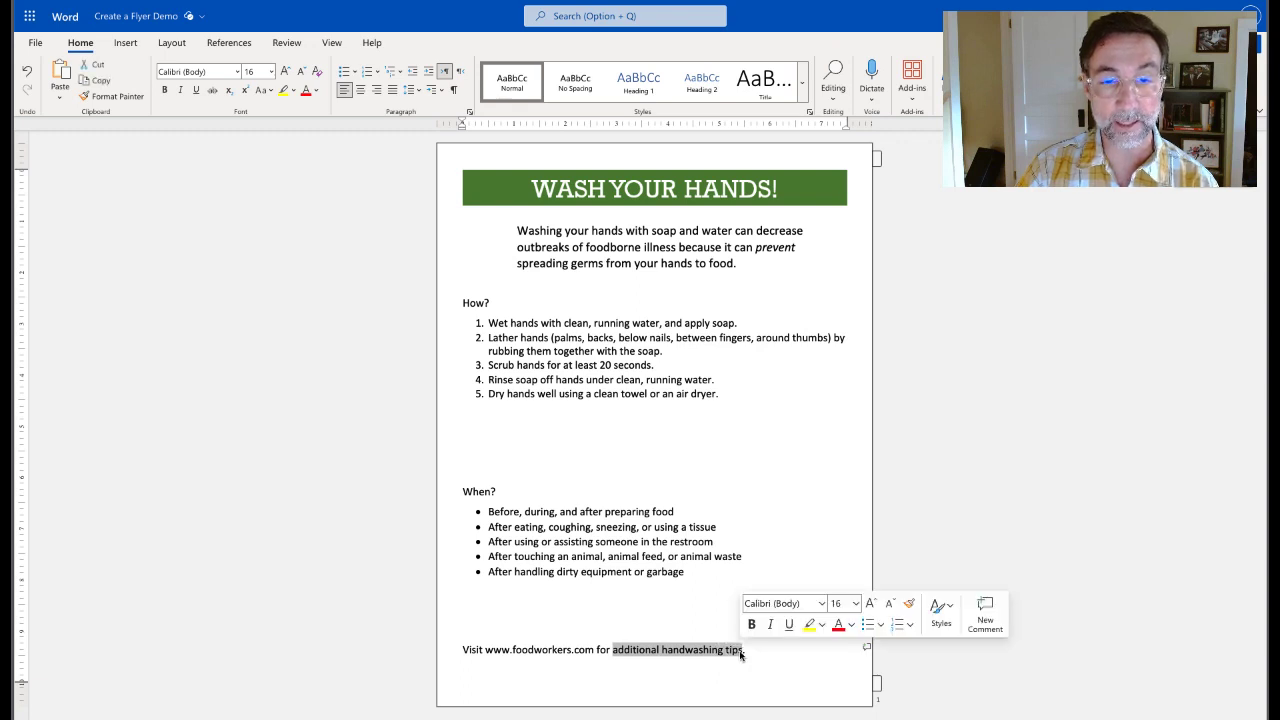
{"action": "left_click", "coordinate": [789, 625]}
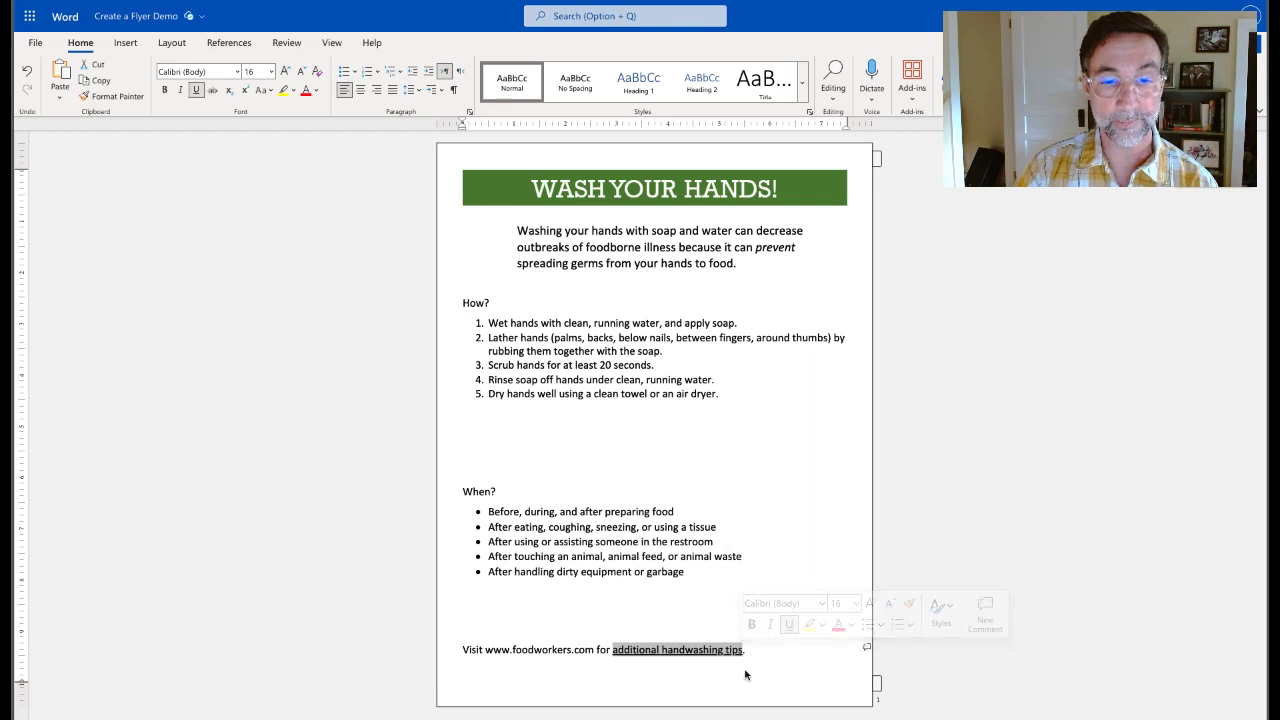
{"action": "left_click_drag", "start_coordinate": [756, 651], "coordinate": [452, 660]}
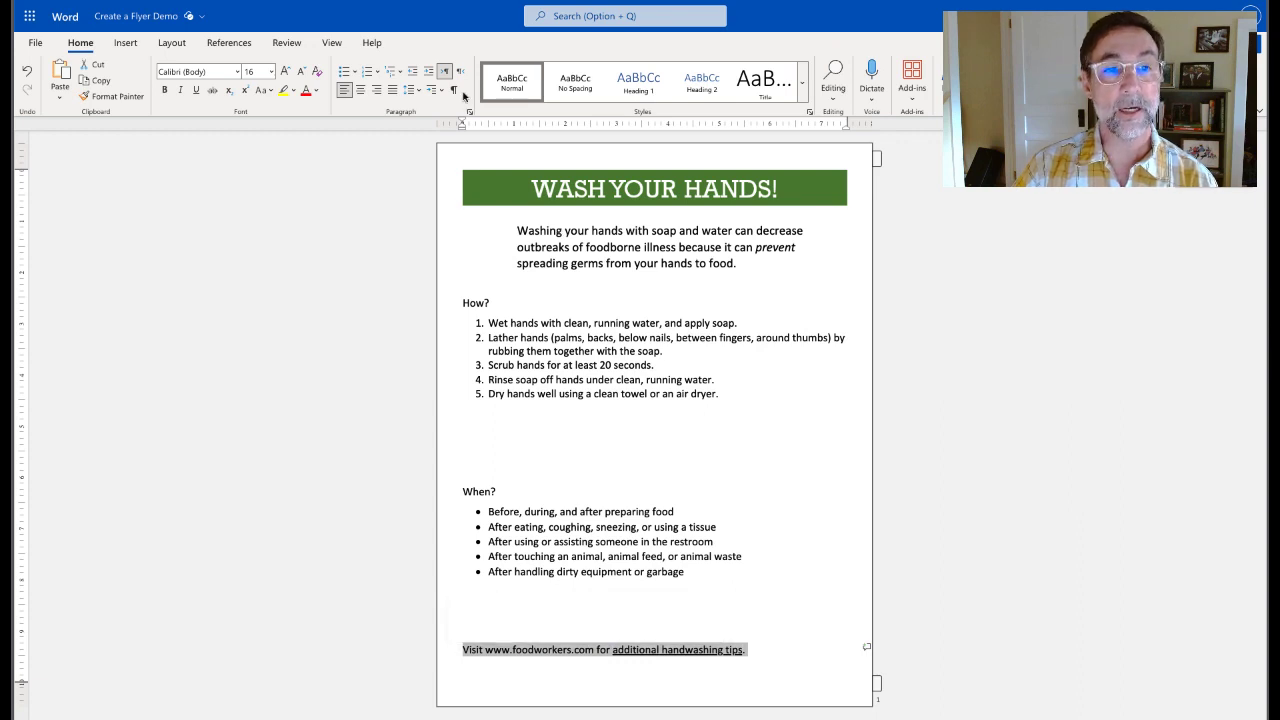
{"action": "left_click", "coordinate": [360, 89]}
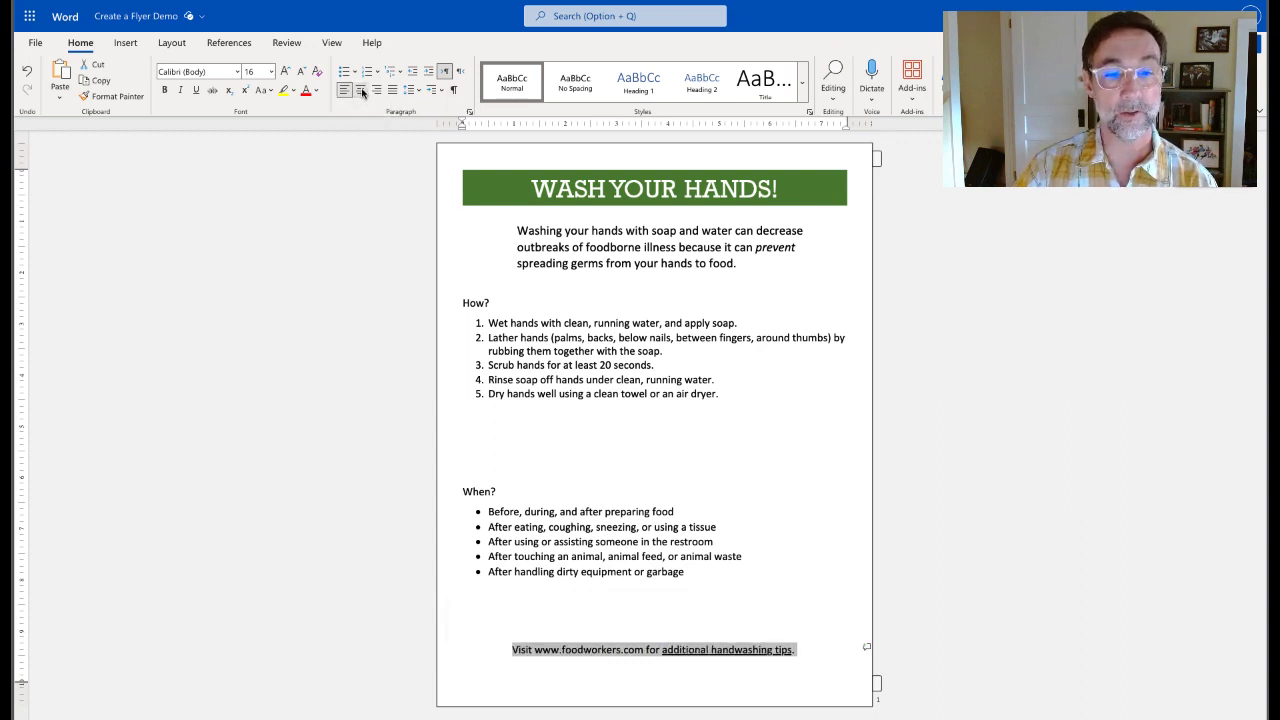
{"action": "left_click", "coordinate": [688, 652]}
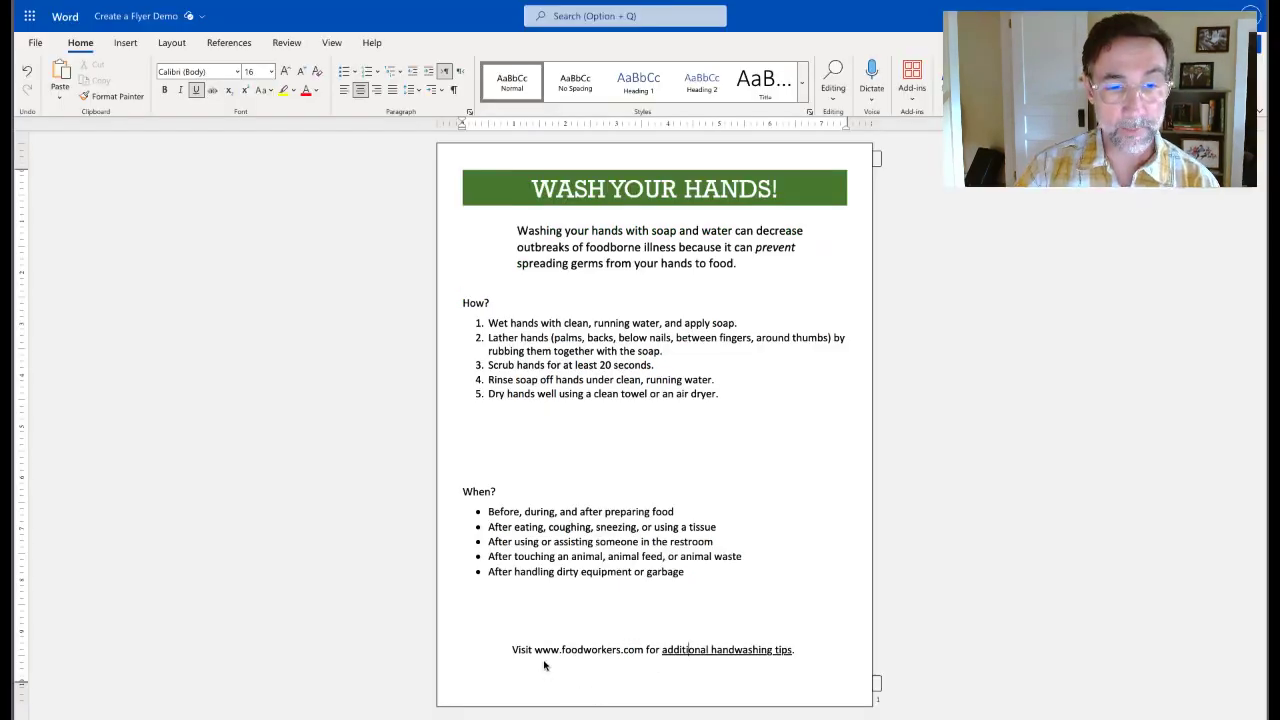
{"action": "left_click_drag", "start_coordinate": [537, 651], "coordinate": [643, 659]}
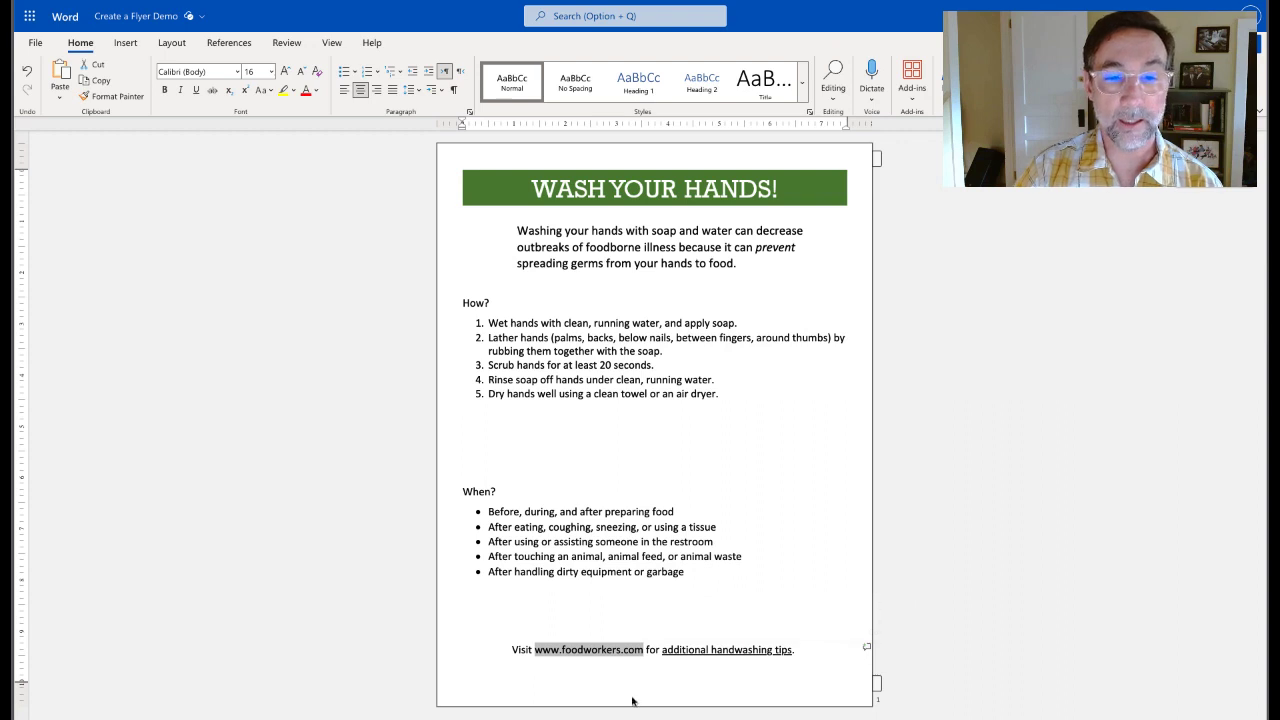
{"action": "right_click", "coordinate": [592, 651]}
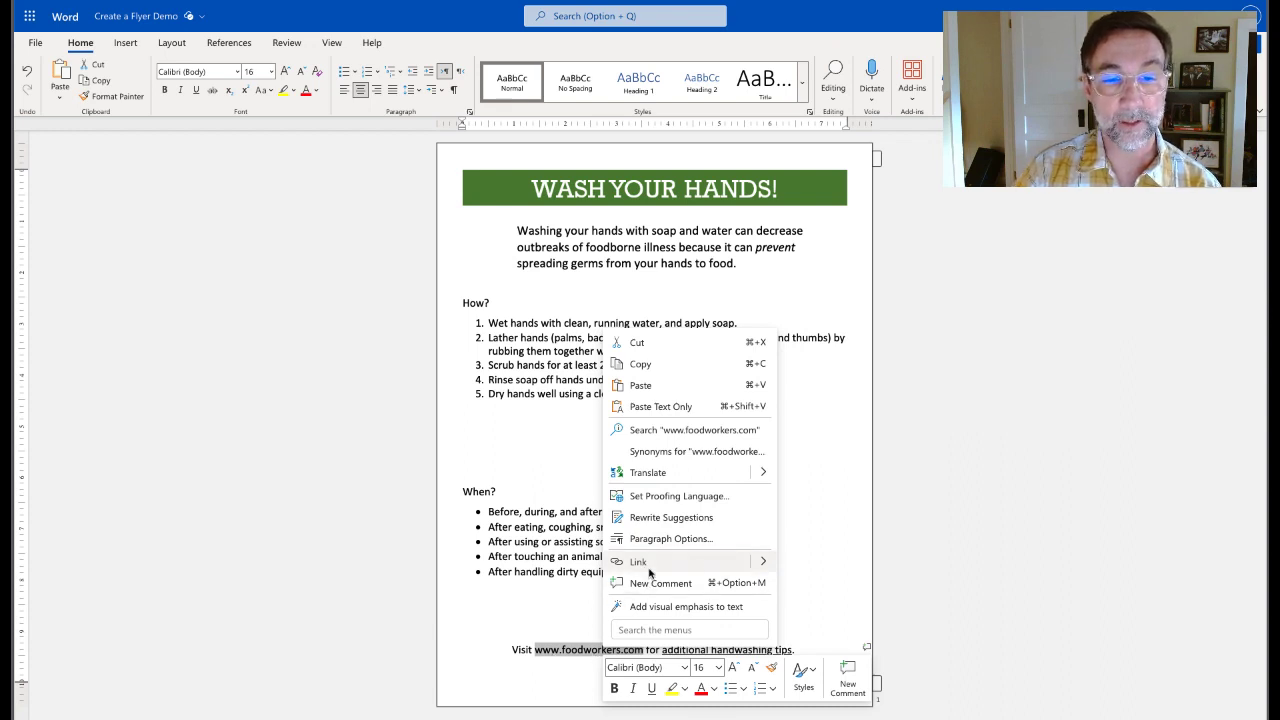
{"action": "left_click", "coordinate": [760, 564]}
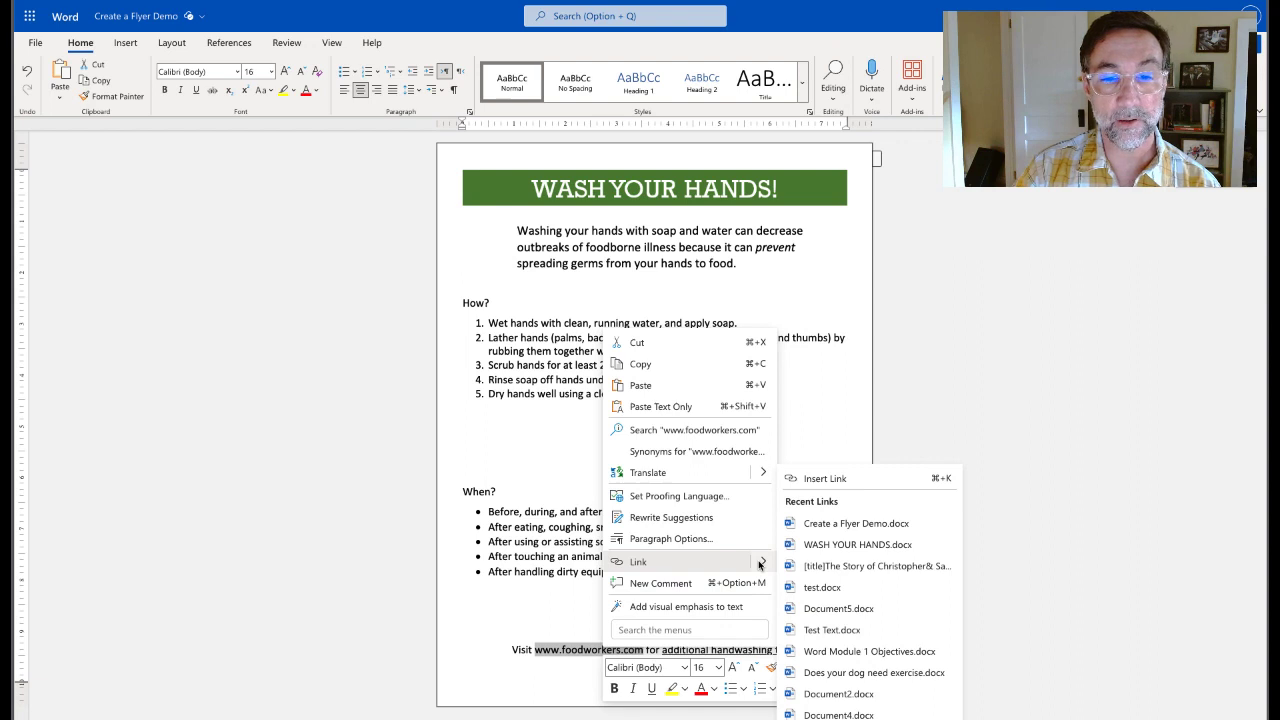
{"action": "left_click", "coordinate": [848, 479]}
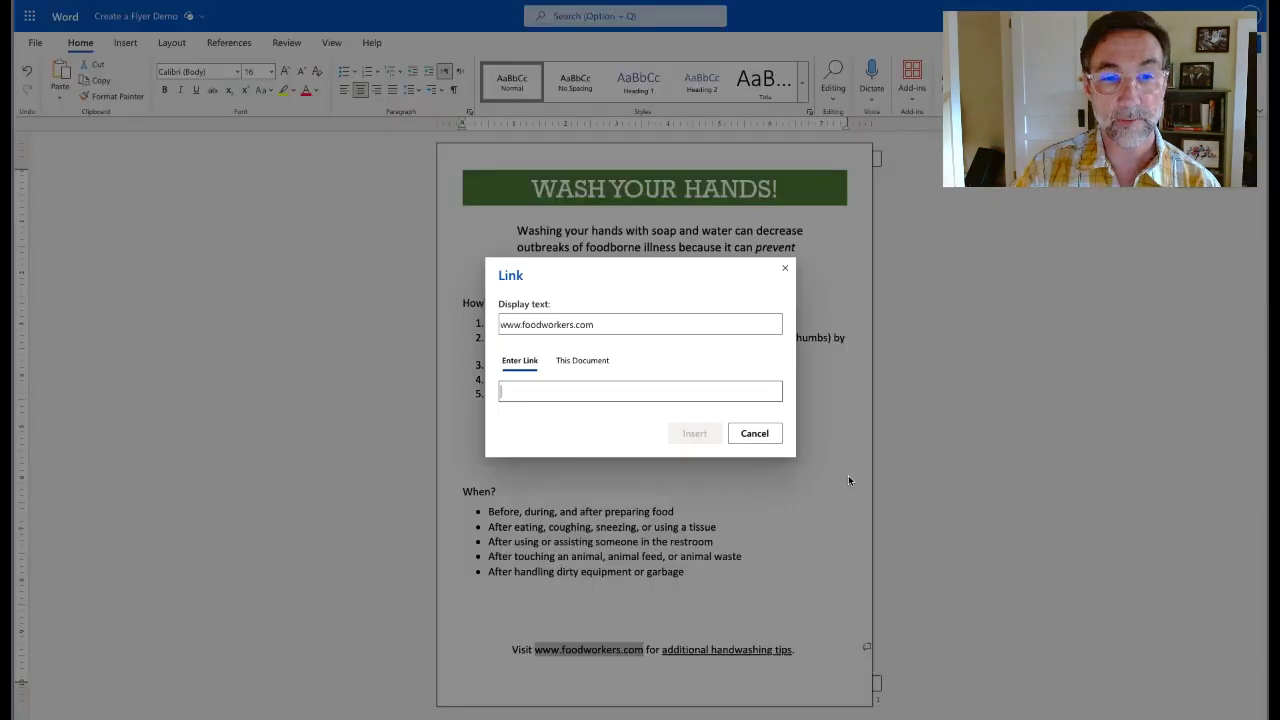
{"action": "triple_click", "coordinate": [601, 325]}
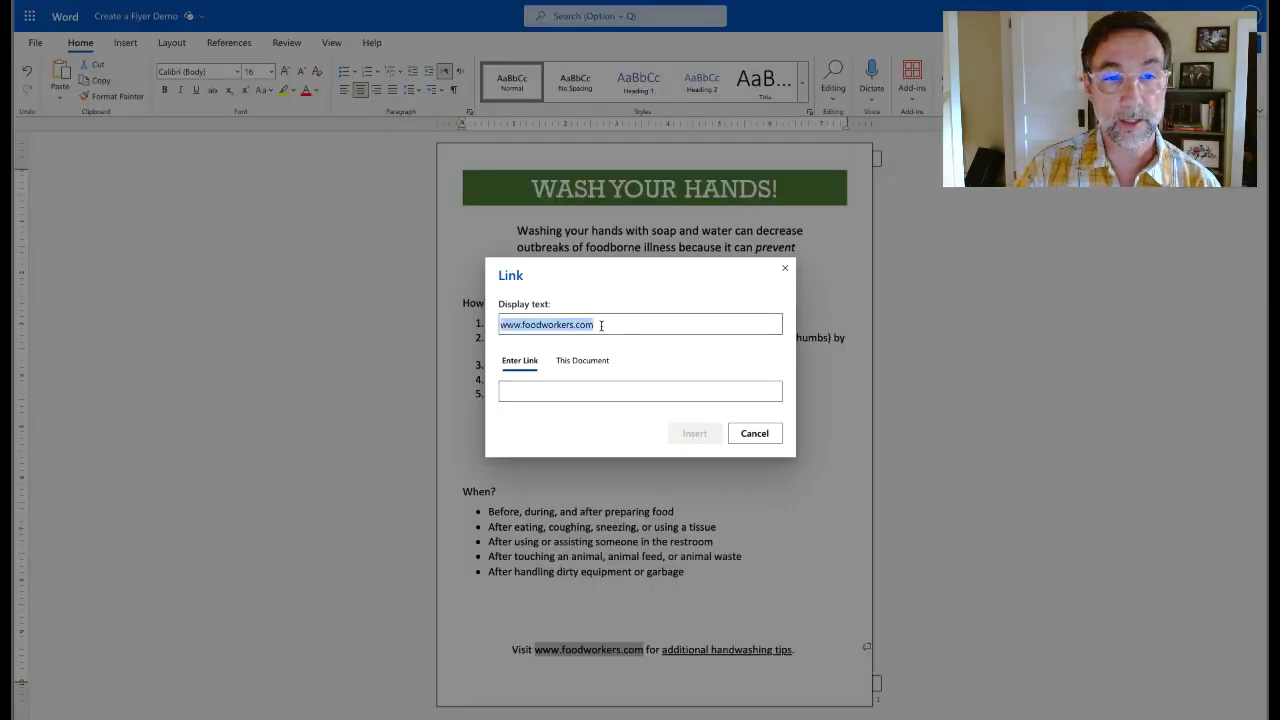
{"action": "left_click", "coordinate": [605, 325]}
{"action": "triple_click", "coordinate": [613, 326]}
{"action": "key", "text": "ctrl+c"}
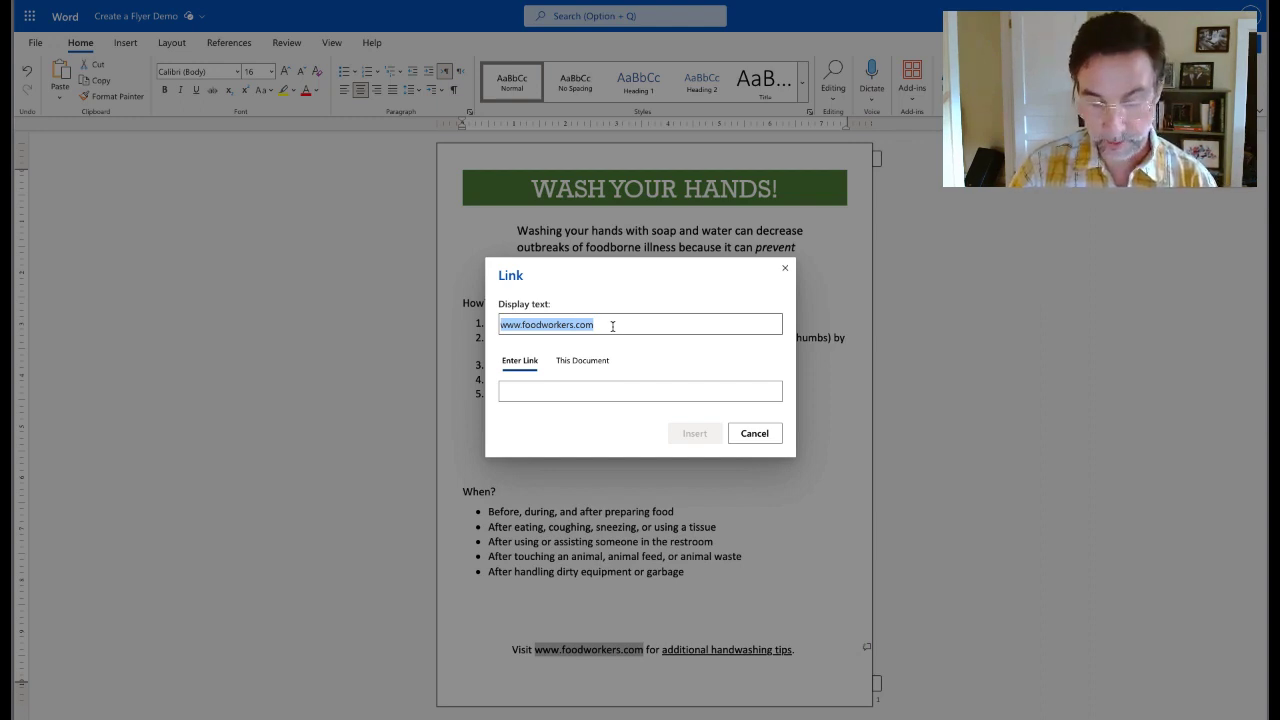
{"action": "left_click", "coordinate": [564, 391]}
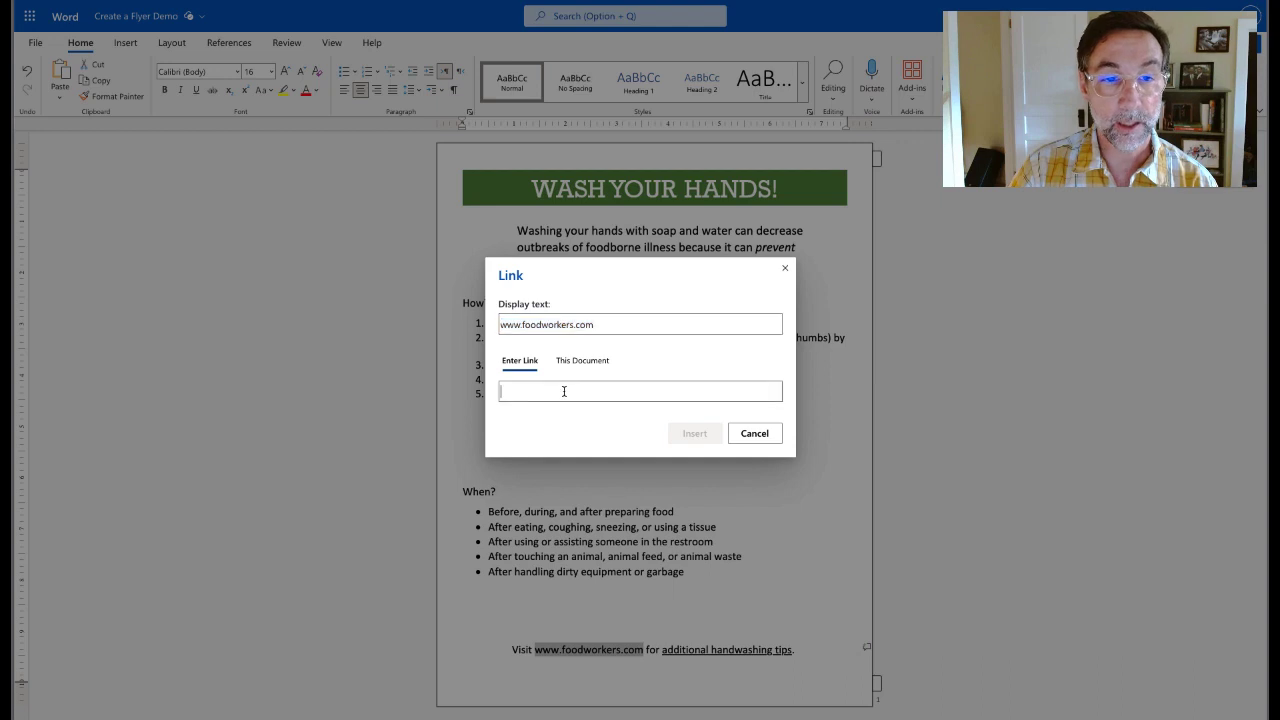
{"action": "key", "text": "ctrl+v"}
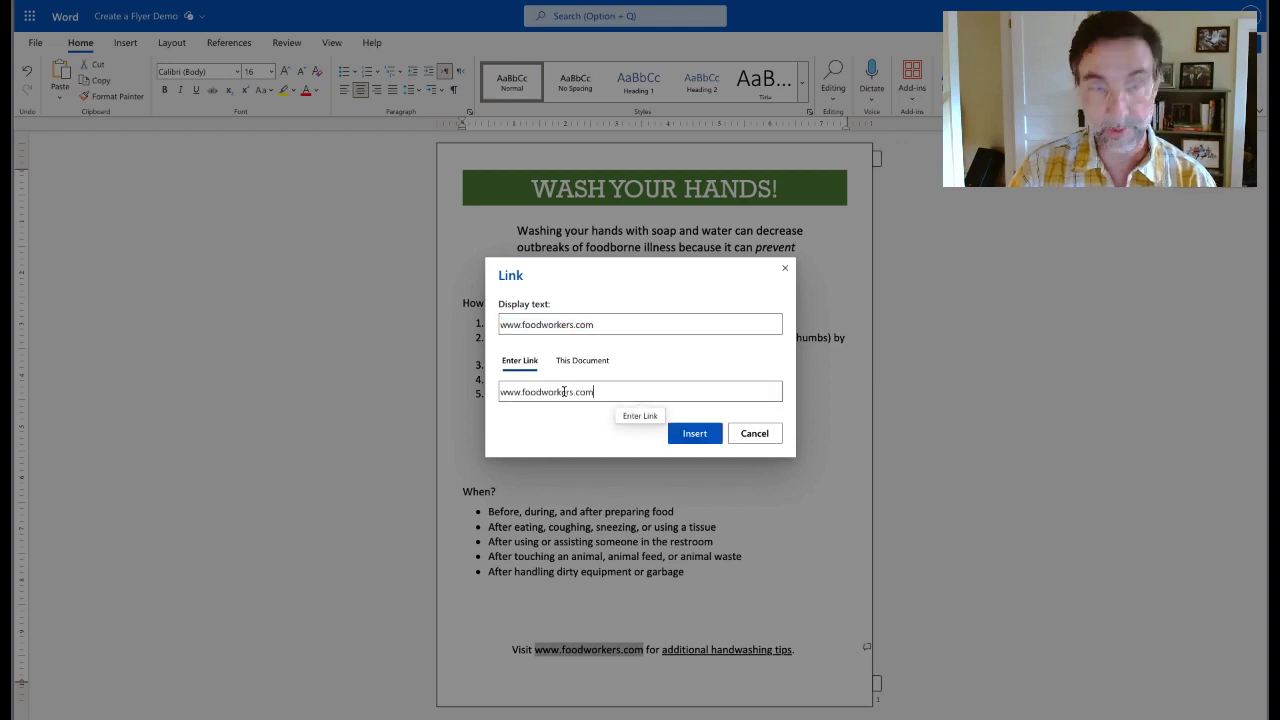
{"action": "left_click", "coordinate": [693, 435]}
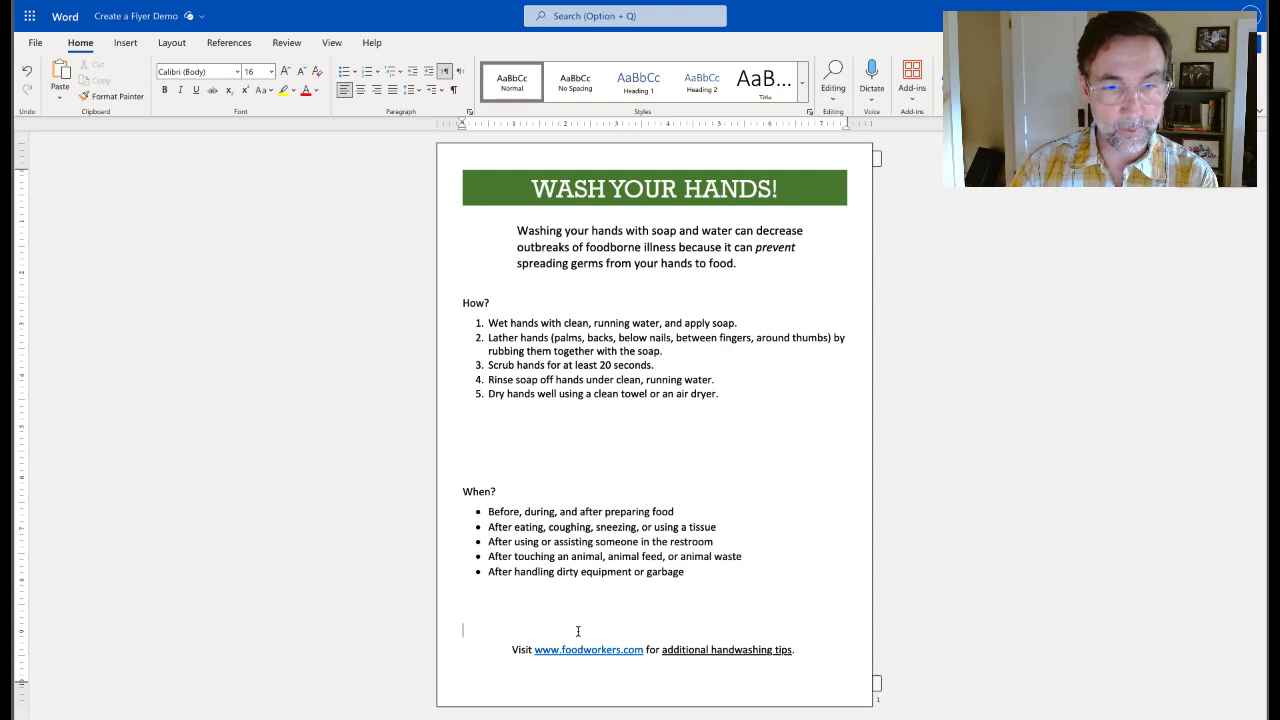
Remove two blank lines above the closing line and widen the gap above "When?" by three blank lines
{"action": "key", "text": "BackSpace"}
{"action": "key", "text": "BackSpace"}
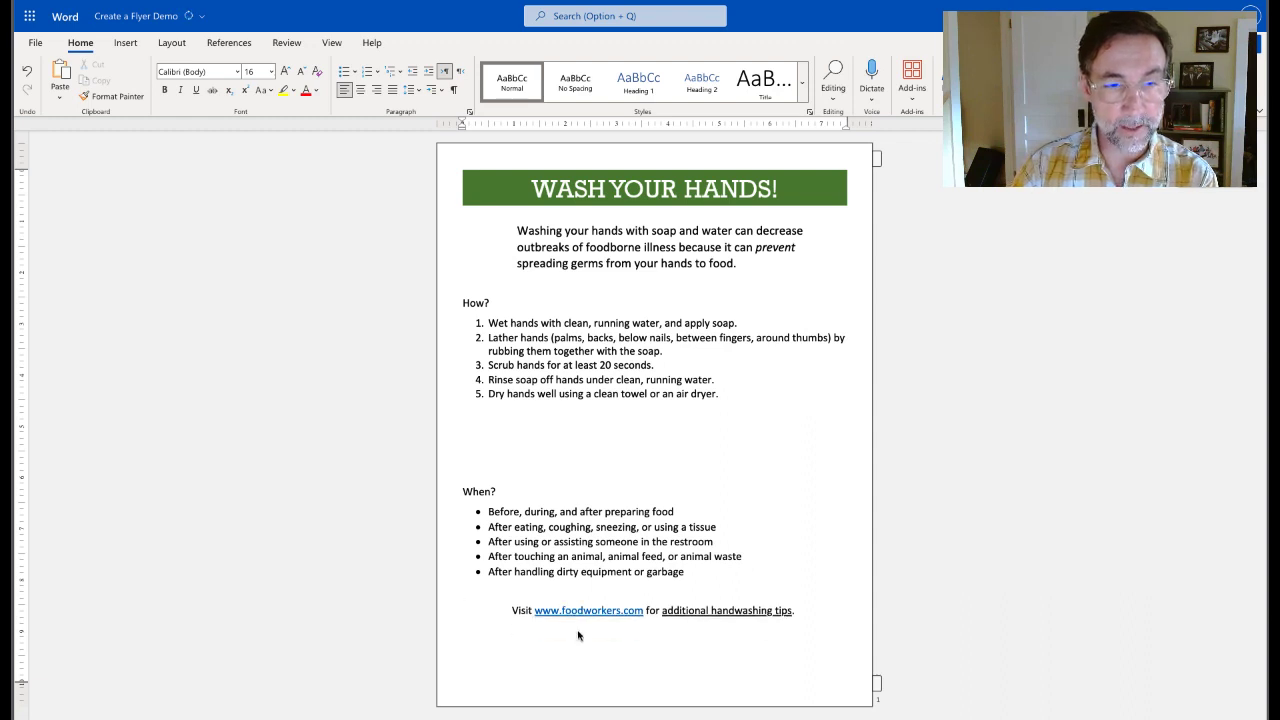
{"action": "left_click", "coordinate": [463, 491]}
{"action": "key", "text": "BackSpace"}
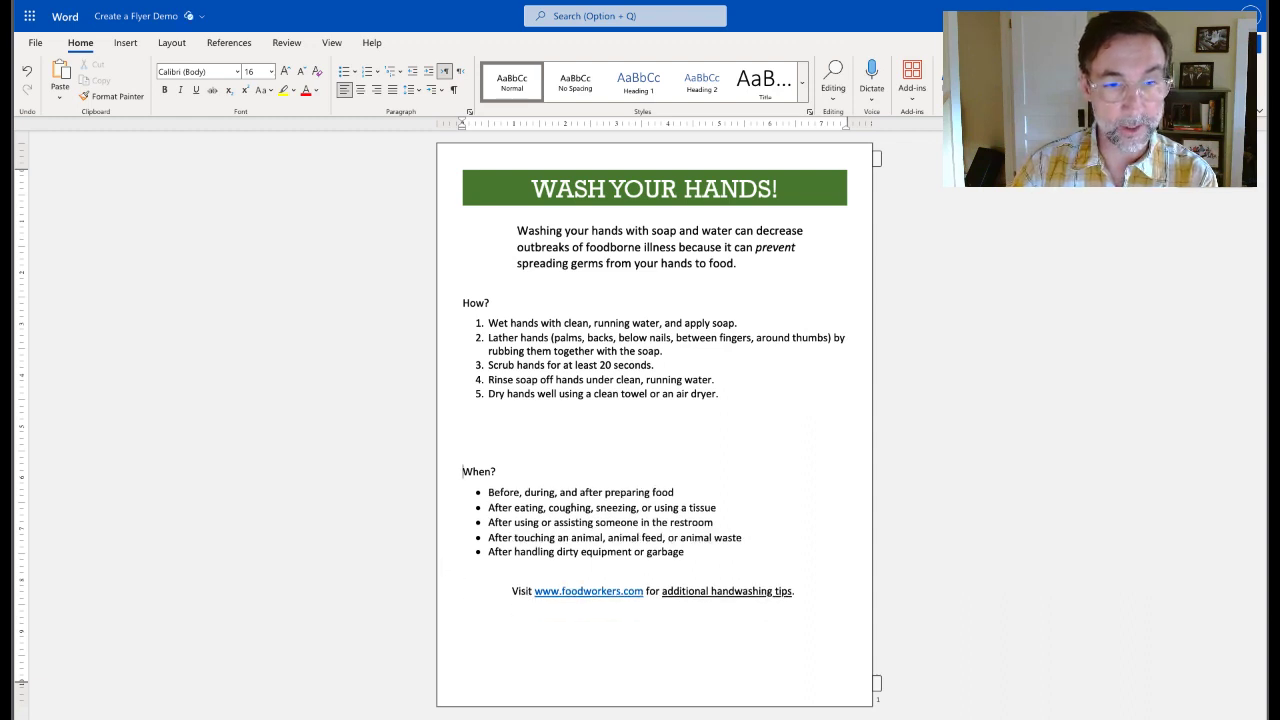
{"action": "key", "text": "Return"}
{"action": "key", "text": "Return"}
{"action": "key", "text": "Return"}
{"action": "key", "text": "Return"}
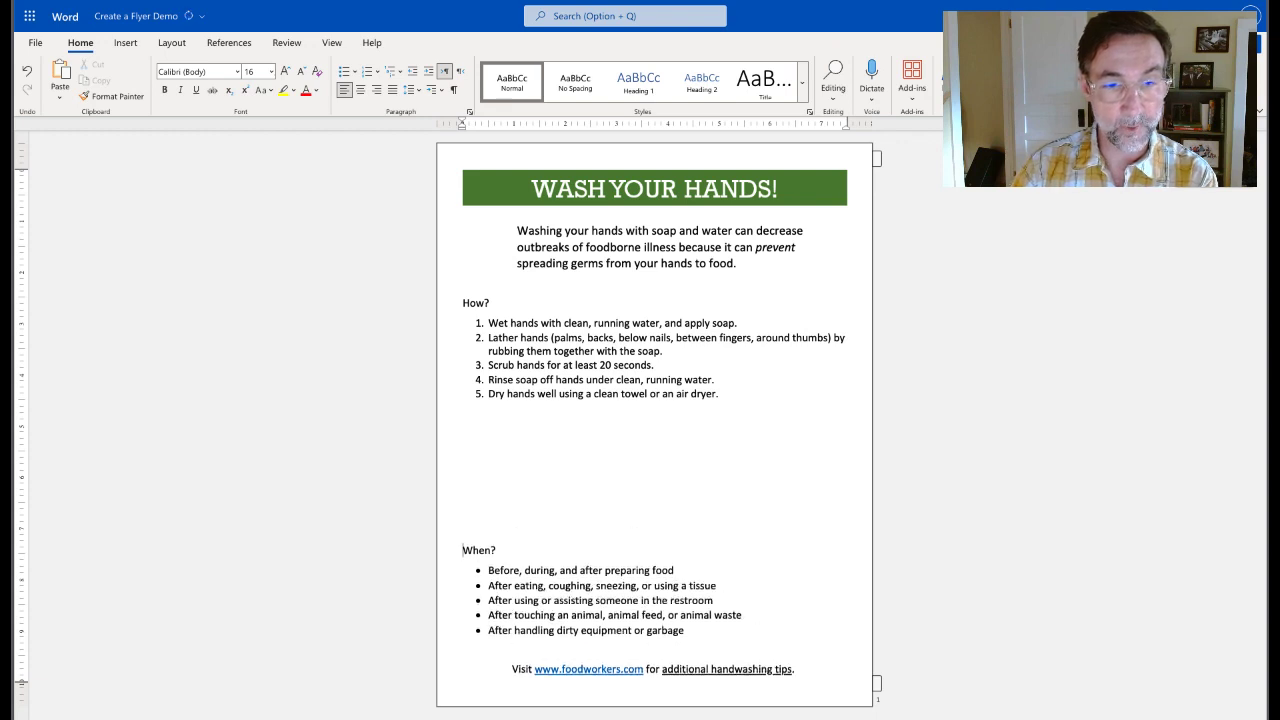
Remove the blank line above "How?" and add one more blank line above "When?"
{"action": "left_click", "coordinate": [462, 301]}
{"action": "key", "text": "BackSpace"}
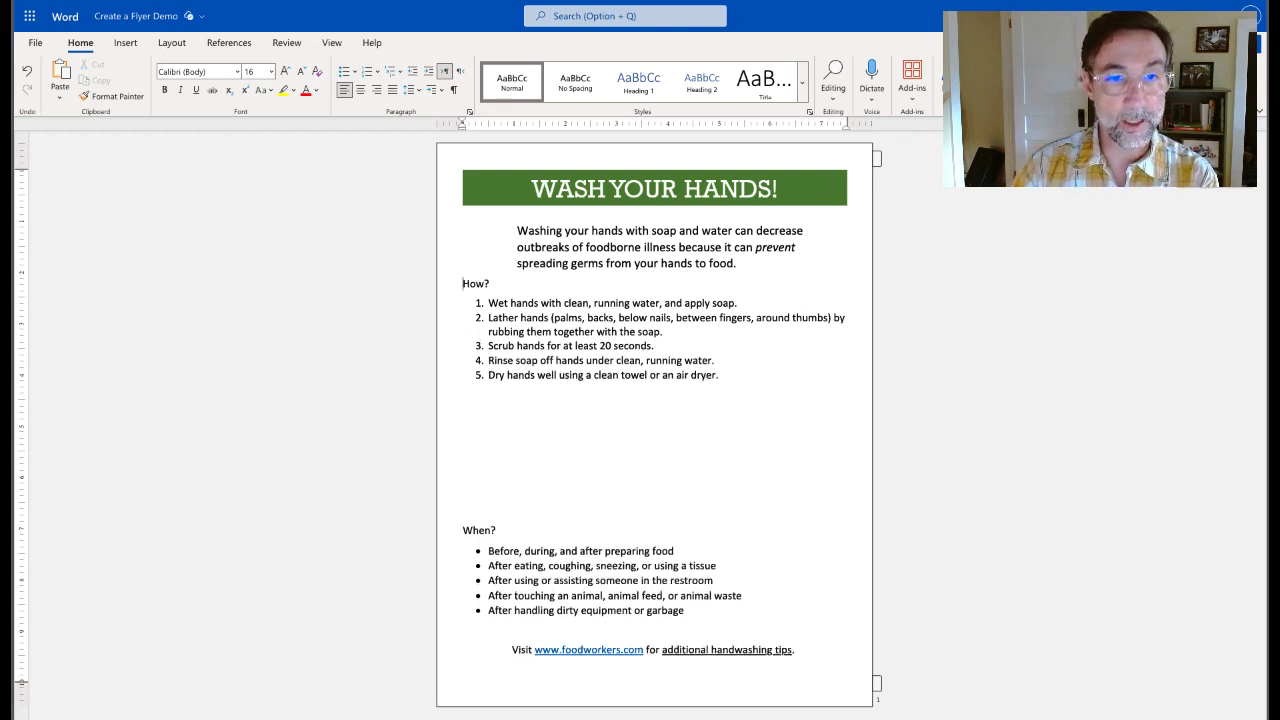
{"action": "left_click", "coordinate": [464, 530]}
{"action": "key", "text": "BackSpace"}
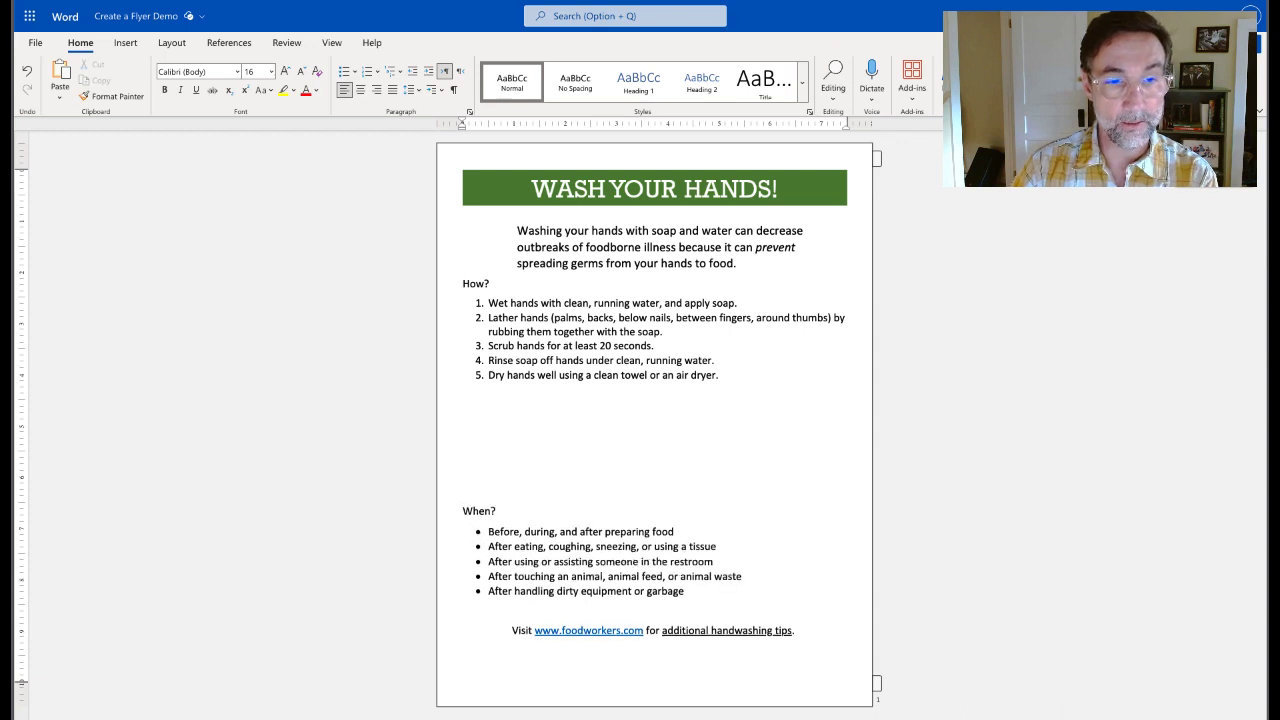
{"action": "key", "text": "Return"}
{"action": "key", "text": "Return"}
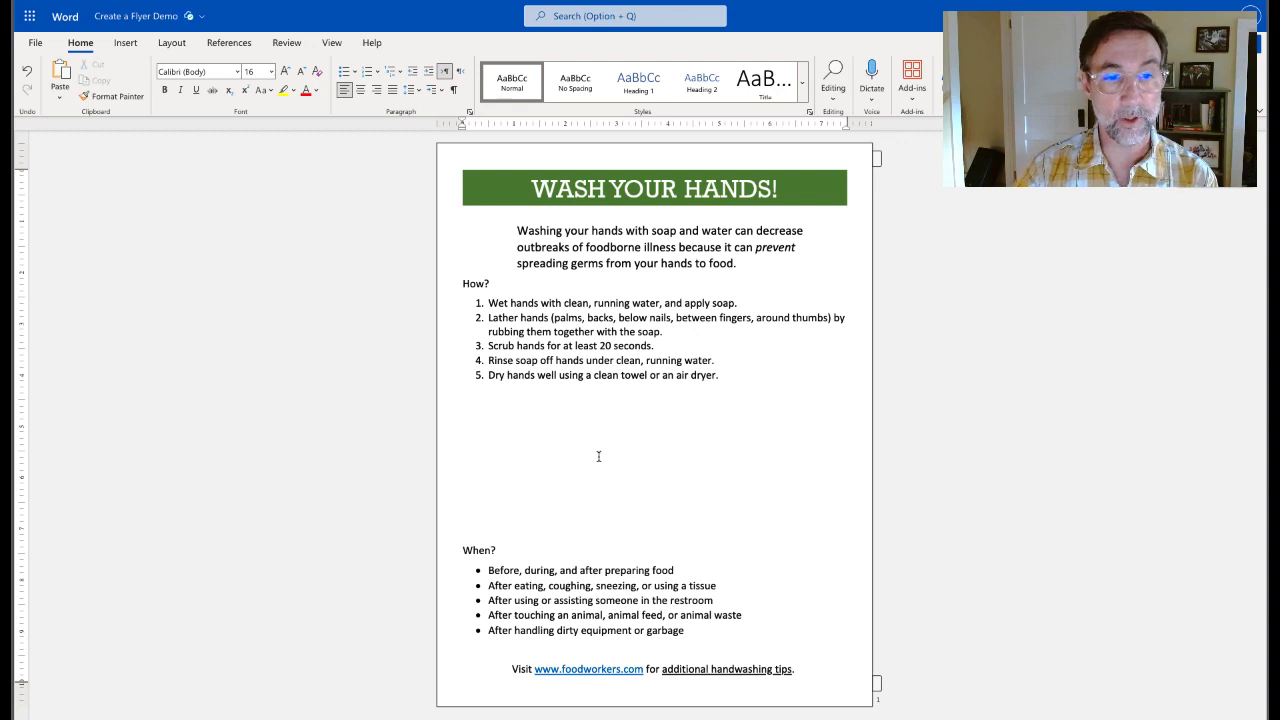
Search the stock images for "wash hands" and leave the library without inserting a picture
{"action": "left_click", "coordinate": [471, 474]}
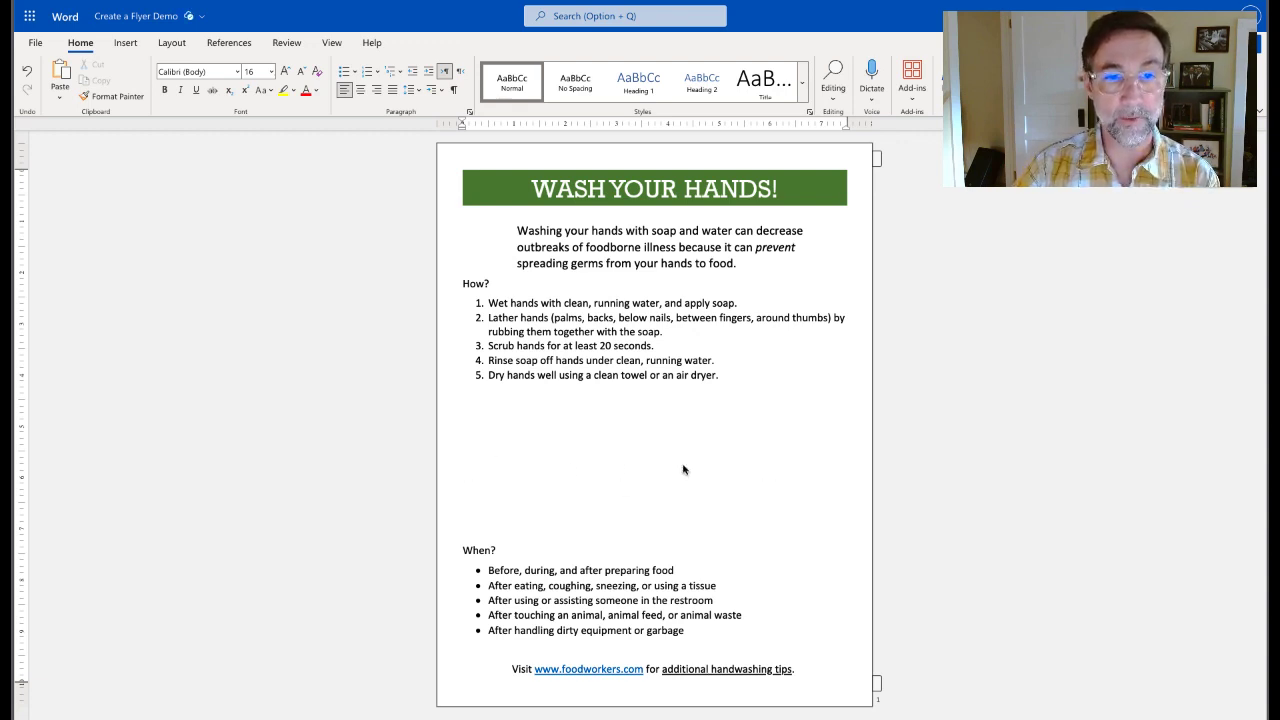
{"action": "left_click", "coordinate": [126, 44]}
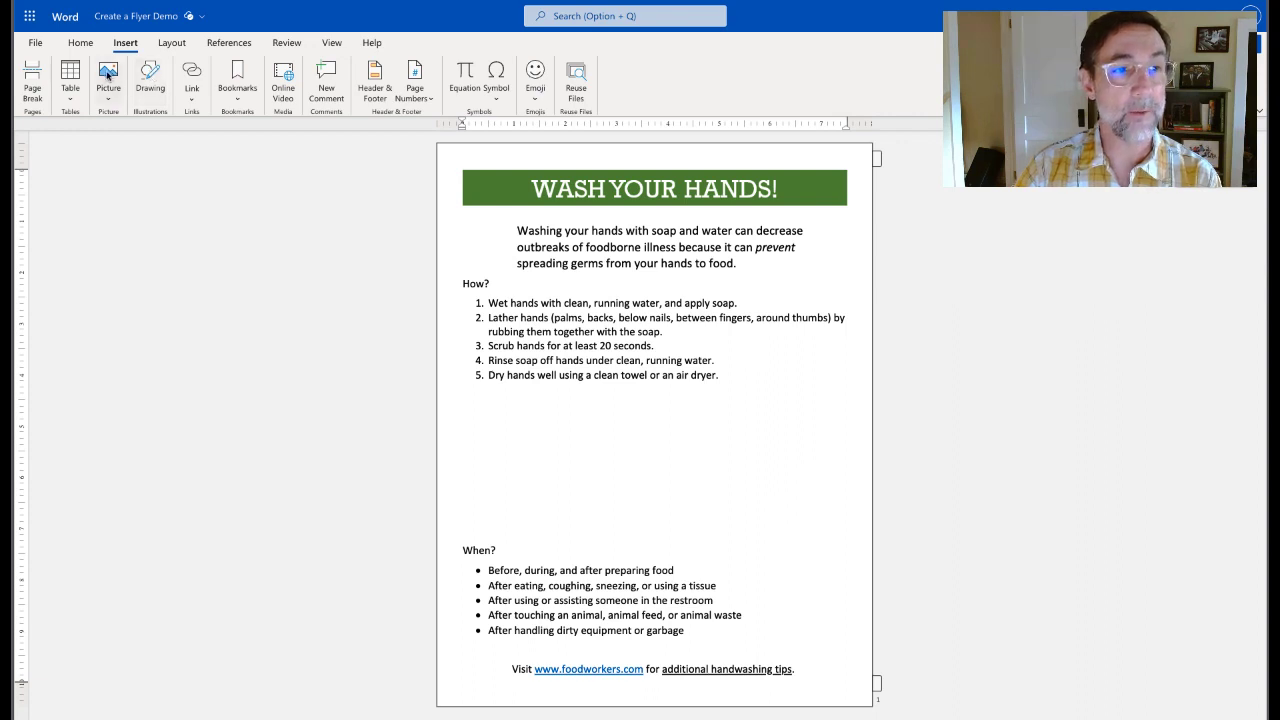
{"action": "left_click", "coordinate": [108, 75]}
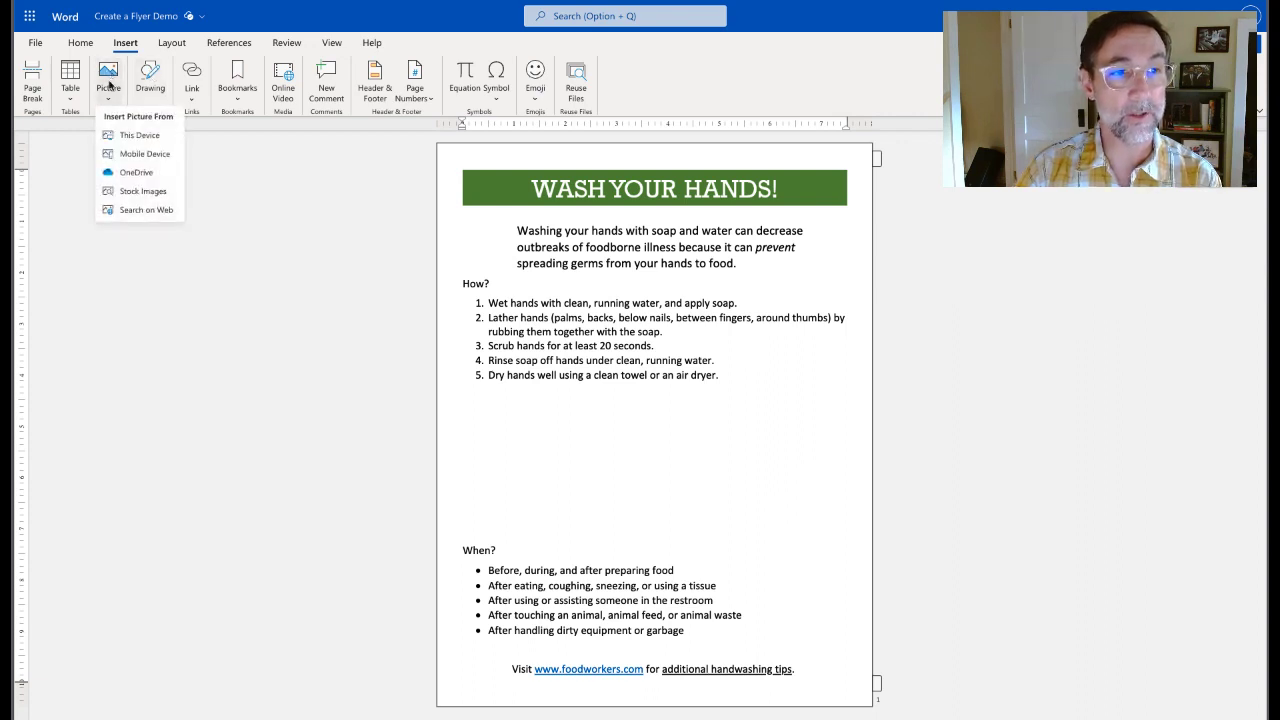
{"action": "left_click", "coordinate": [157, 197]}
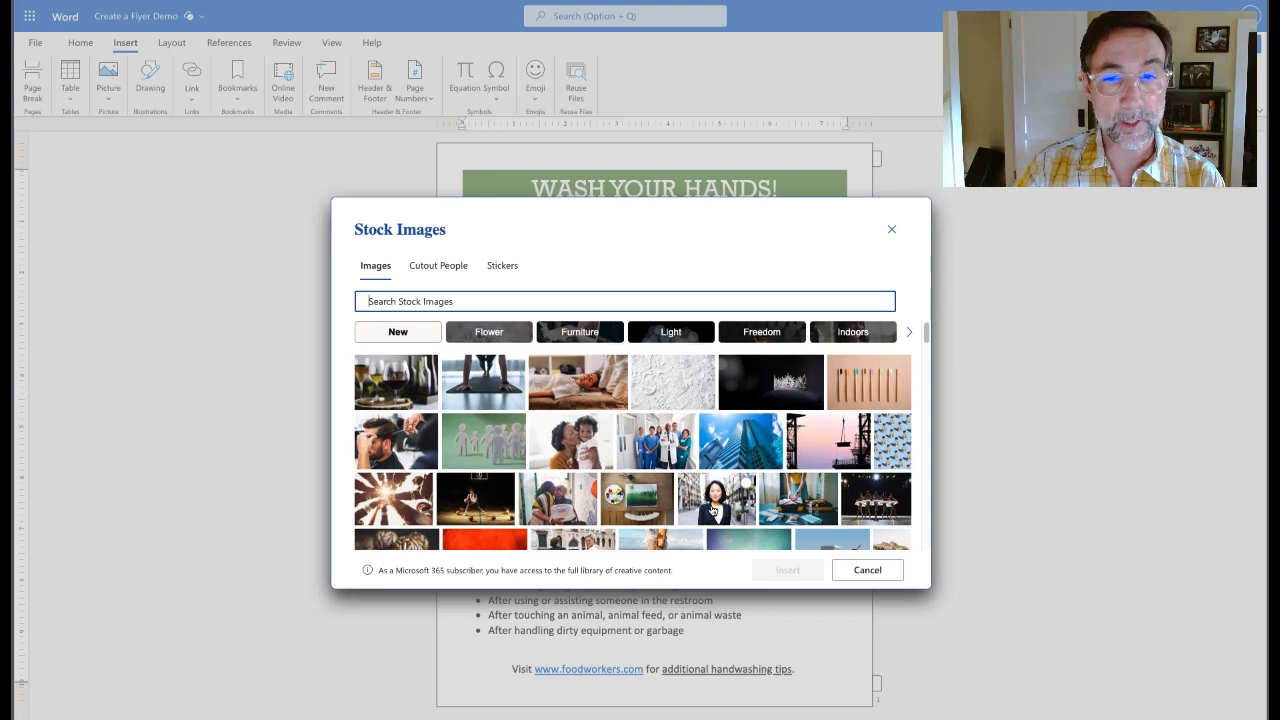
{"action": "scroll", "coordinate": [712, 510], "scroll_direction": "down", "scroll_amount": 10}
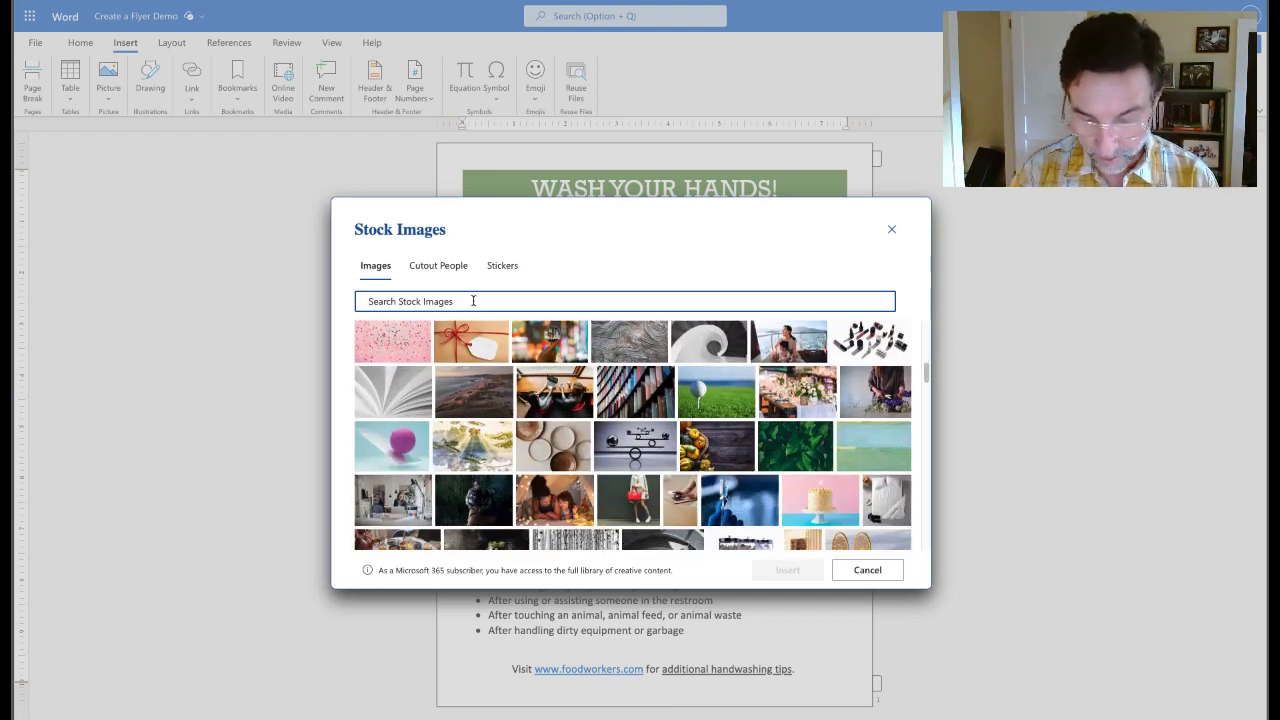
{"action": "type", "text": "wash hands"}
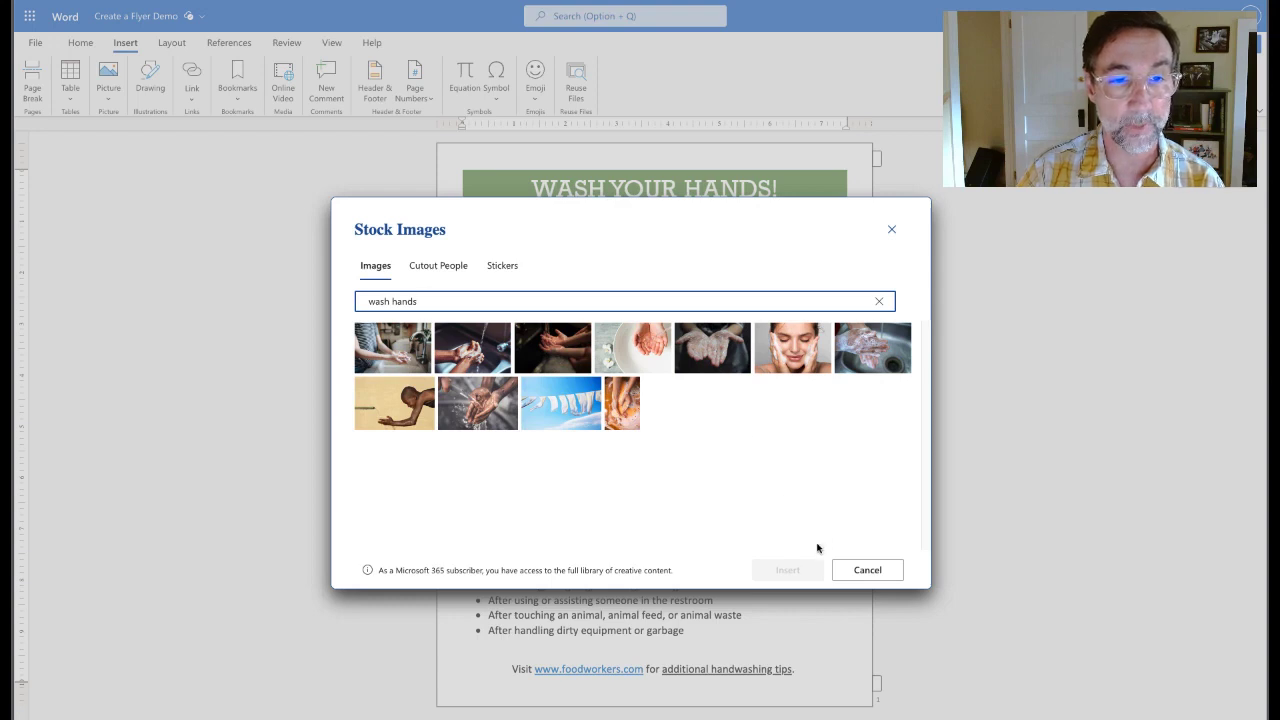
{"action": "left_click", "coordinate": [871, 574]}
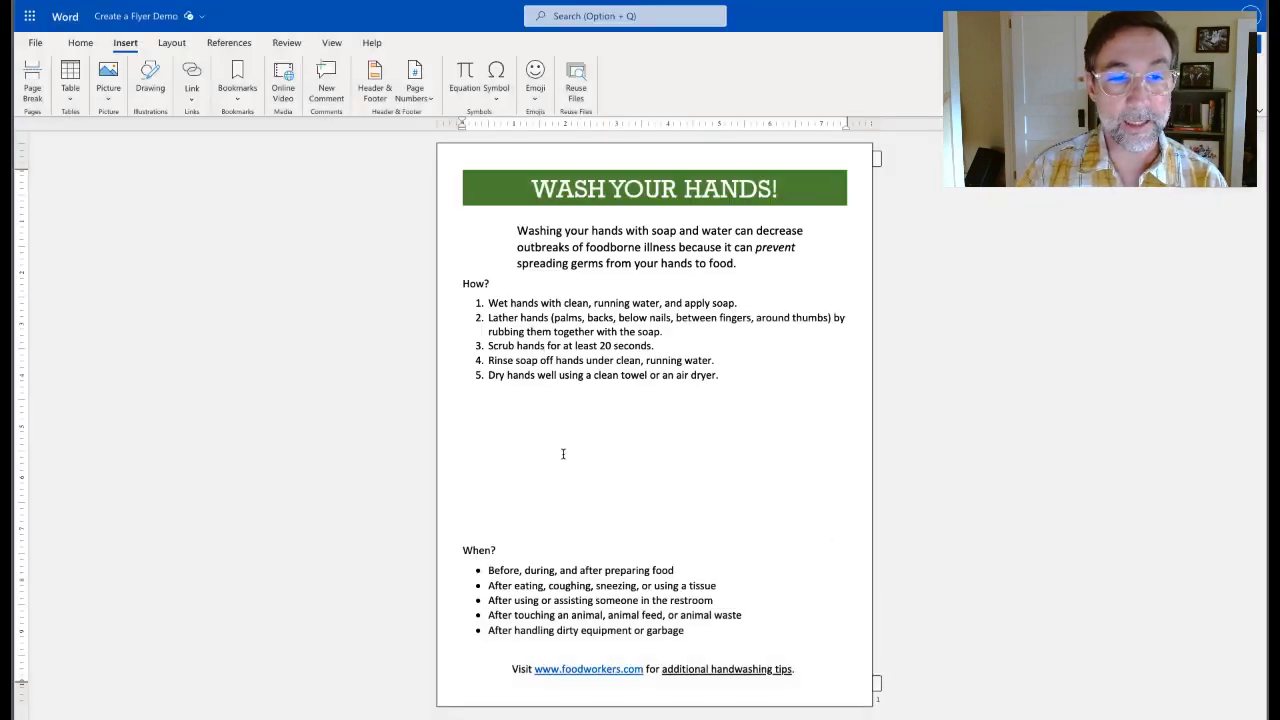
Insert the picture Washing_Hands.jpg from this device's Documents folder into the blank gap between the numbered list and "When?"
{"action": "left_click", "coordinate": [111, 72]}
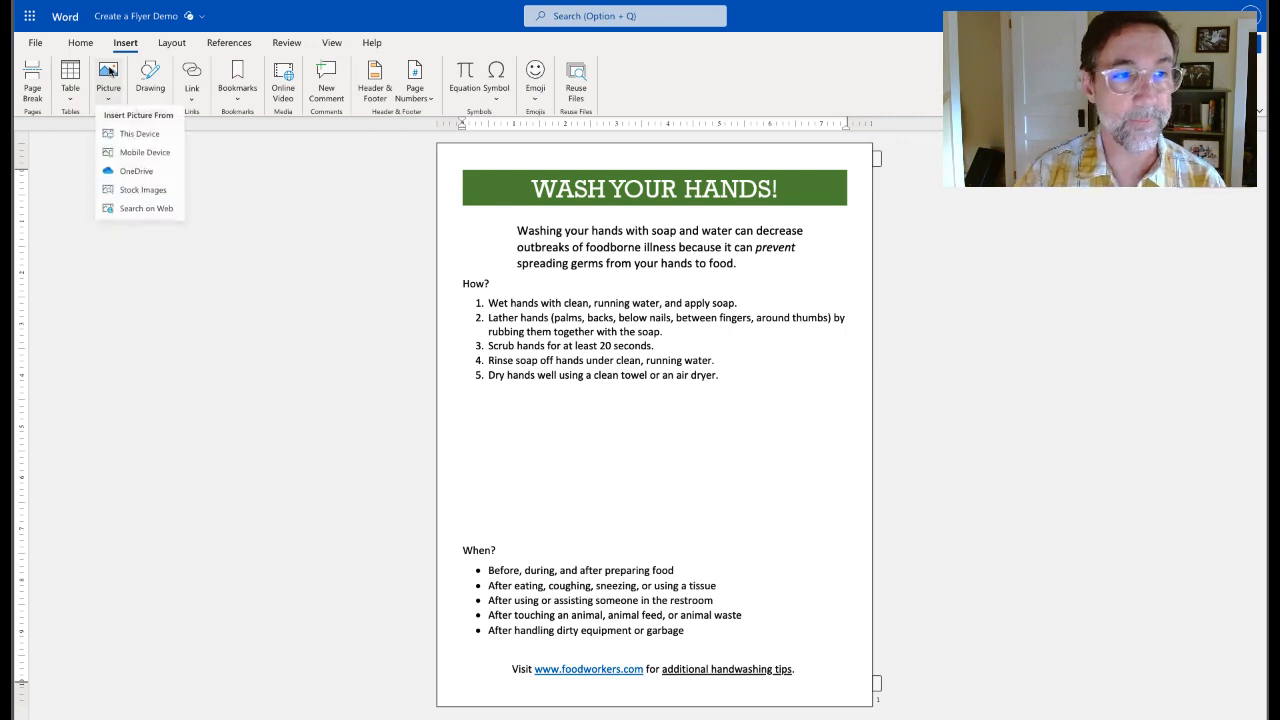
{"action": "left_click", "coordinate": [133, 136]}
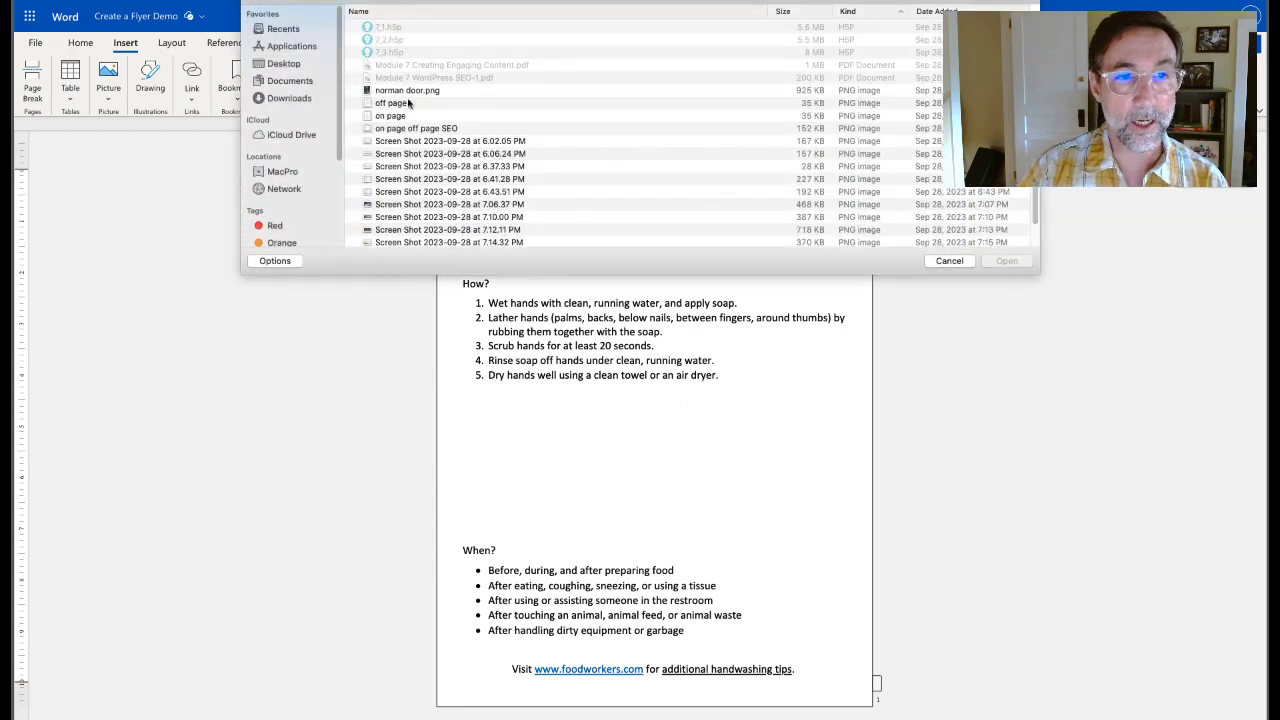
{"action": "left_click", "coordinate": [287, 81]}
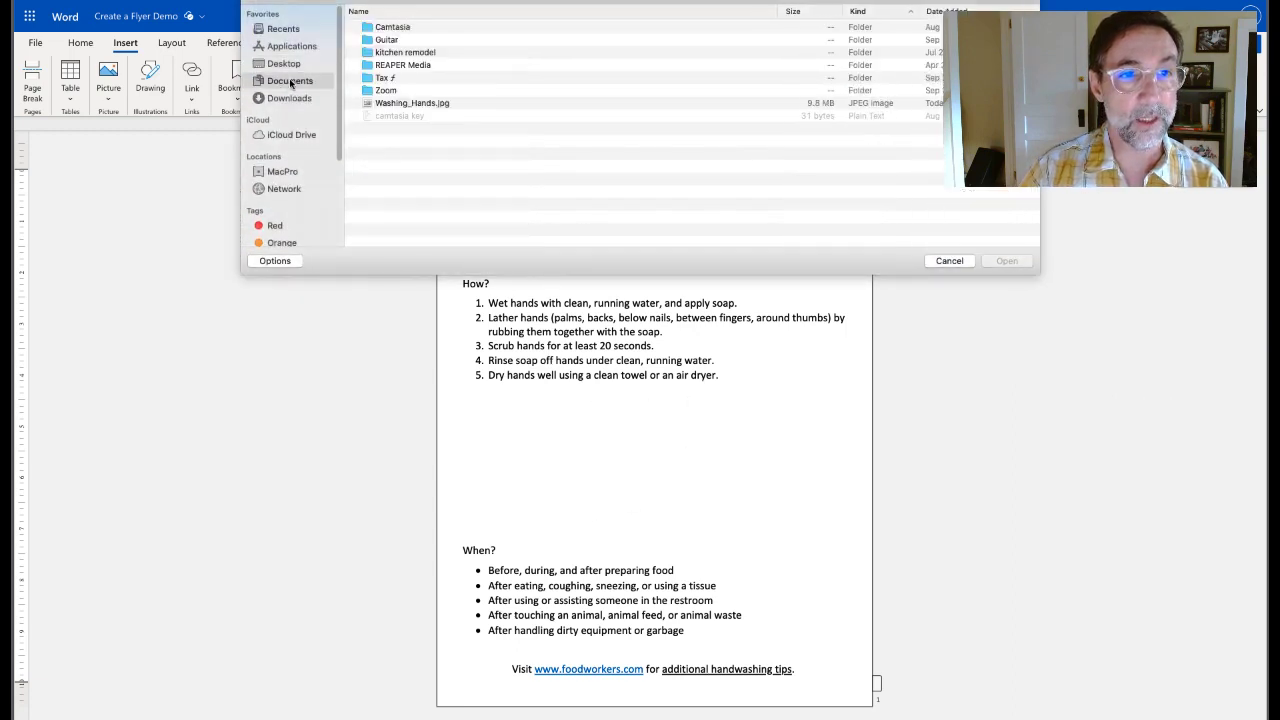
{"action": "double_click", "coordinate": [413, 103]}
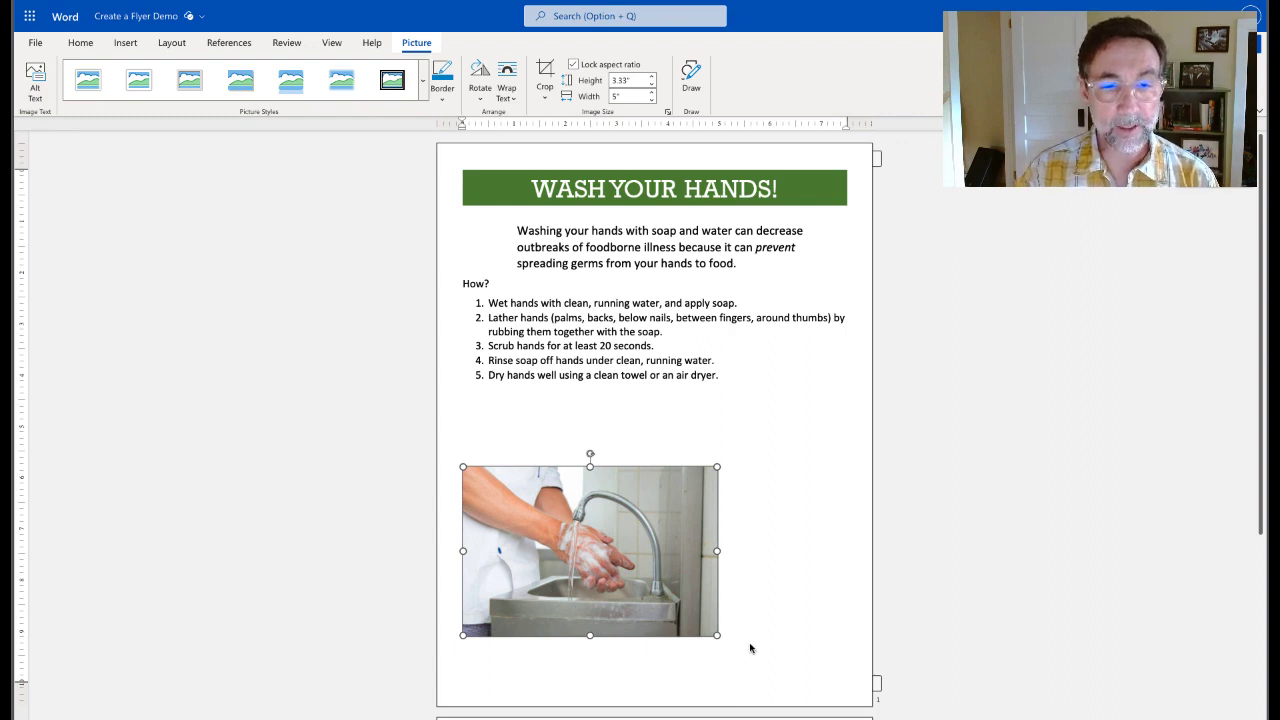
Shrink the handwashing picture proportionally to about 1.78" high by 2.67" wide and center it on the page
{"action": "scroll", "coordinate": [760, 630], "scroll_direction": "down", "scroll_amount": 5}
{"action": "scroll", "coordinate": [761, 634], "scroll_direction": "up", "scroll_amount": 1}
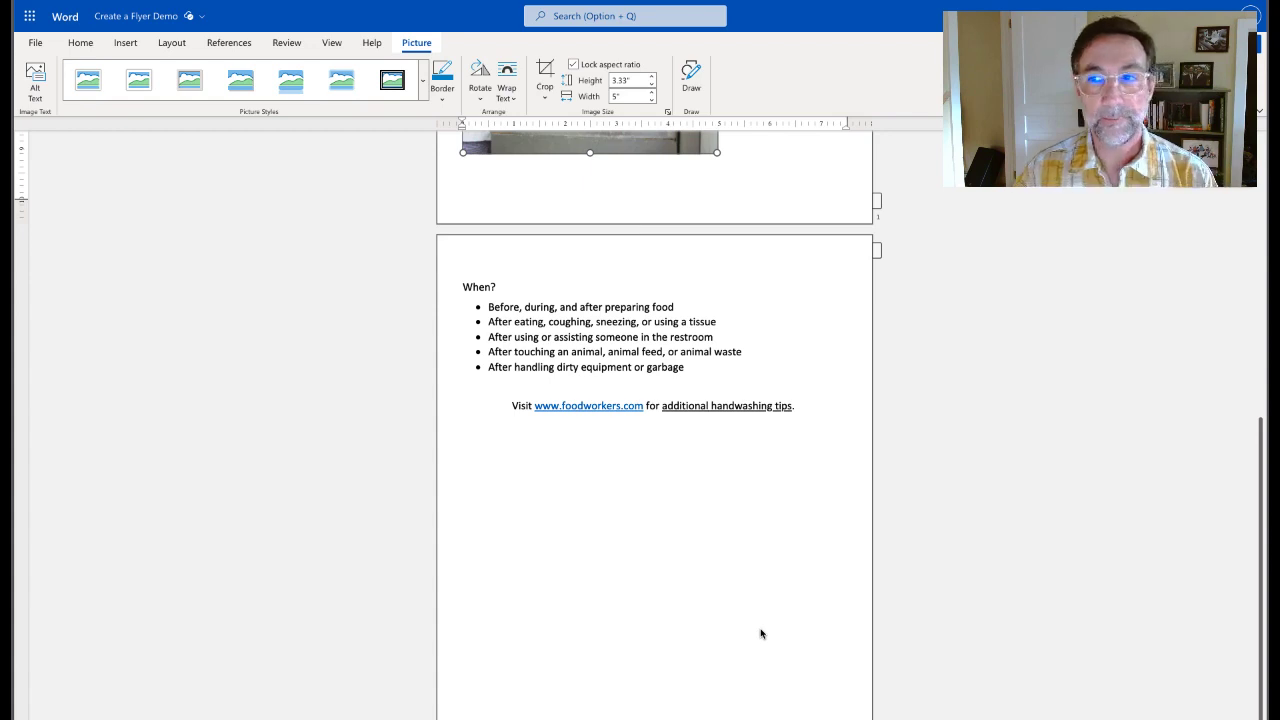
{"action": "scroll", "coordinate": [760, 633], "scroll_direction": "up", "scroll_amount": 5}
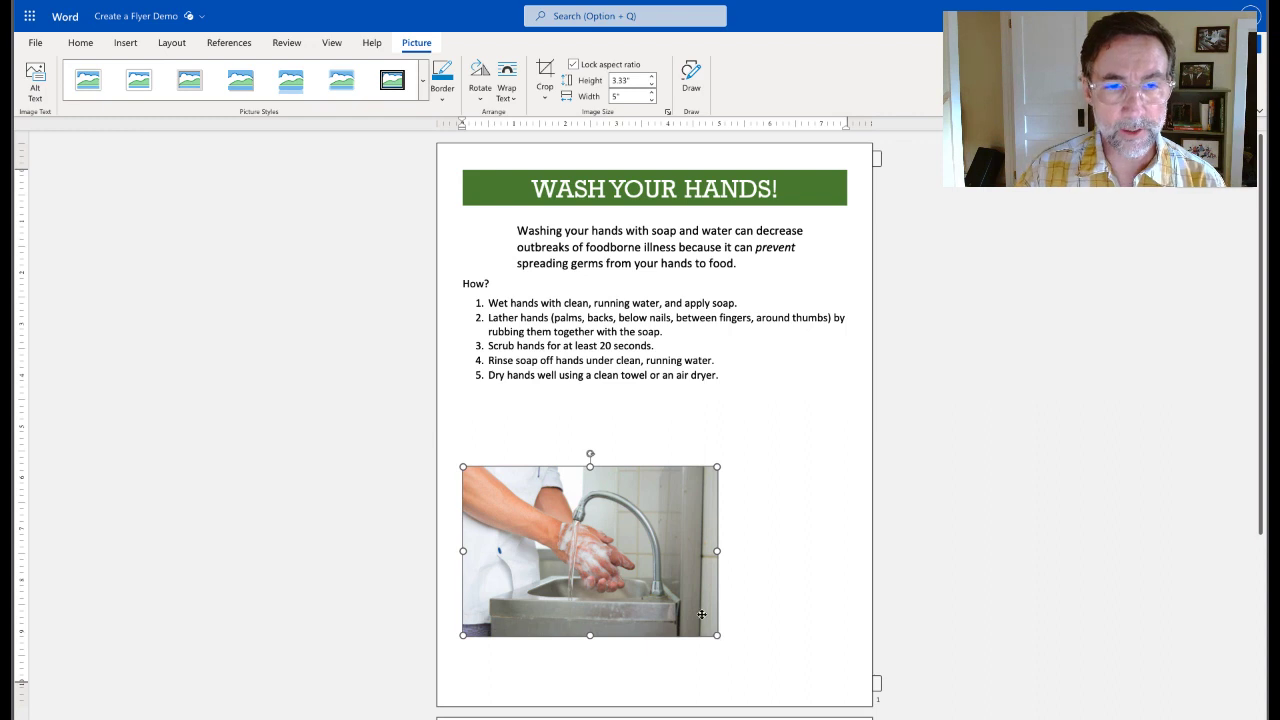
{"action": "left_click", "coordinate": [811, 537]}
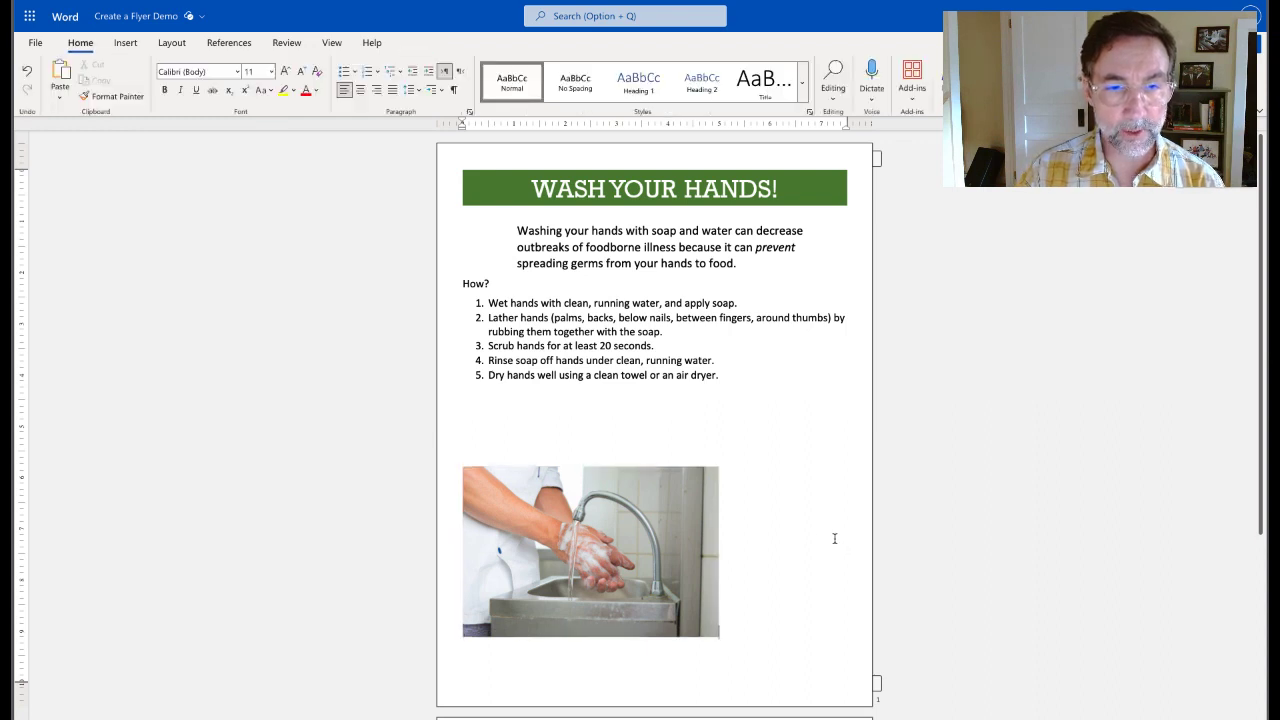
{"action": "left_click", "coordinate": [686, 542]}
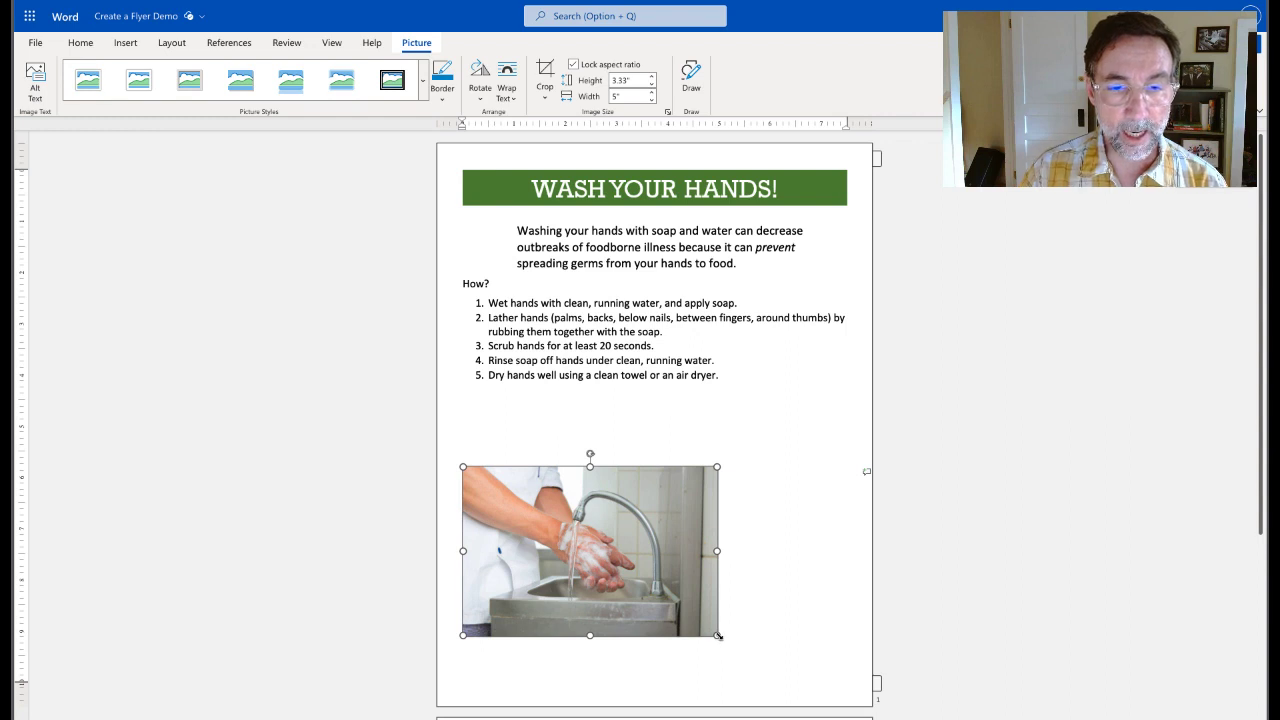
{"action": "left_click_drag", "start_coordinate": [716, 634], "coordinate": [663, 599]}
{"action": "left_click_drag", "start_coordinate": [663, 549], "coordinate": [599, 495]}
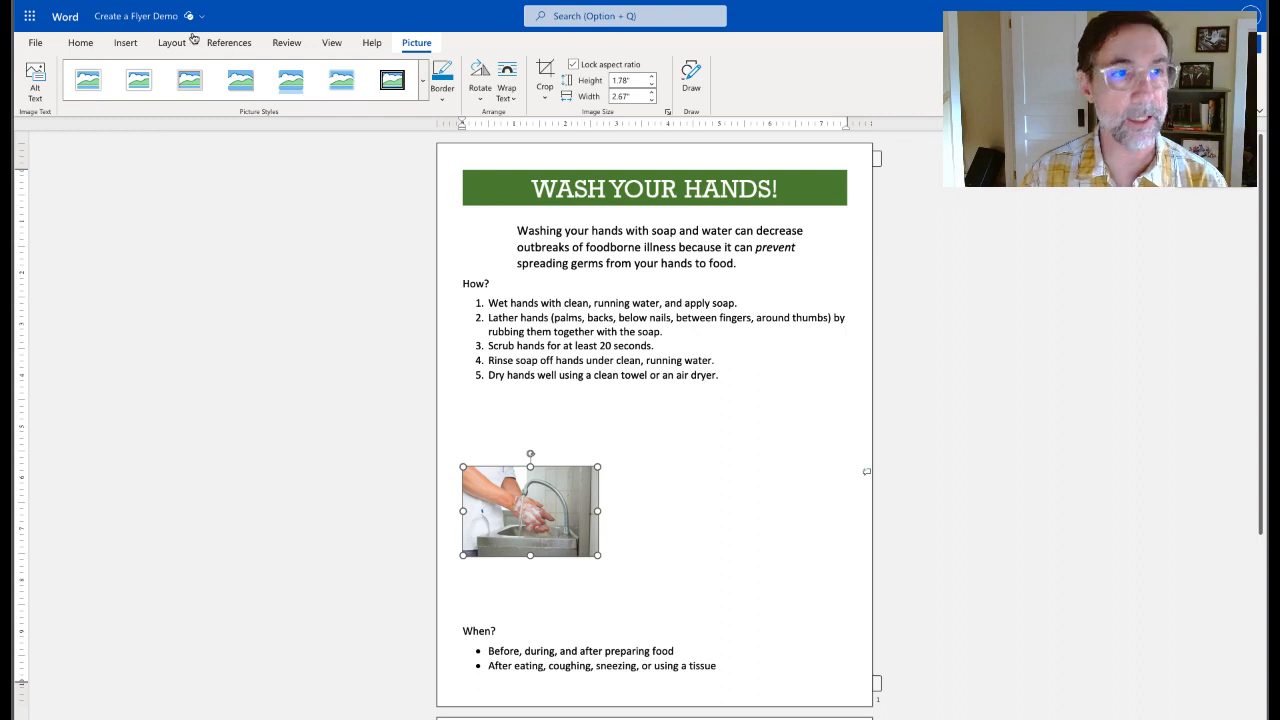
{"action": "left_click", "coordinate": [78, 44]}
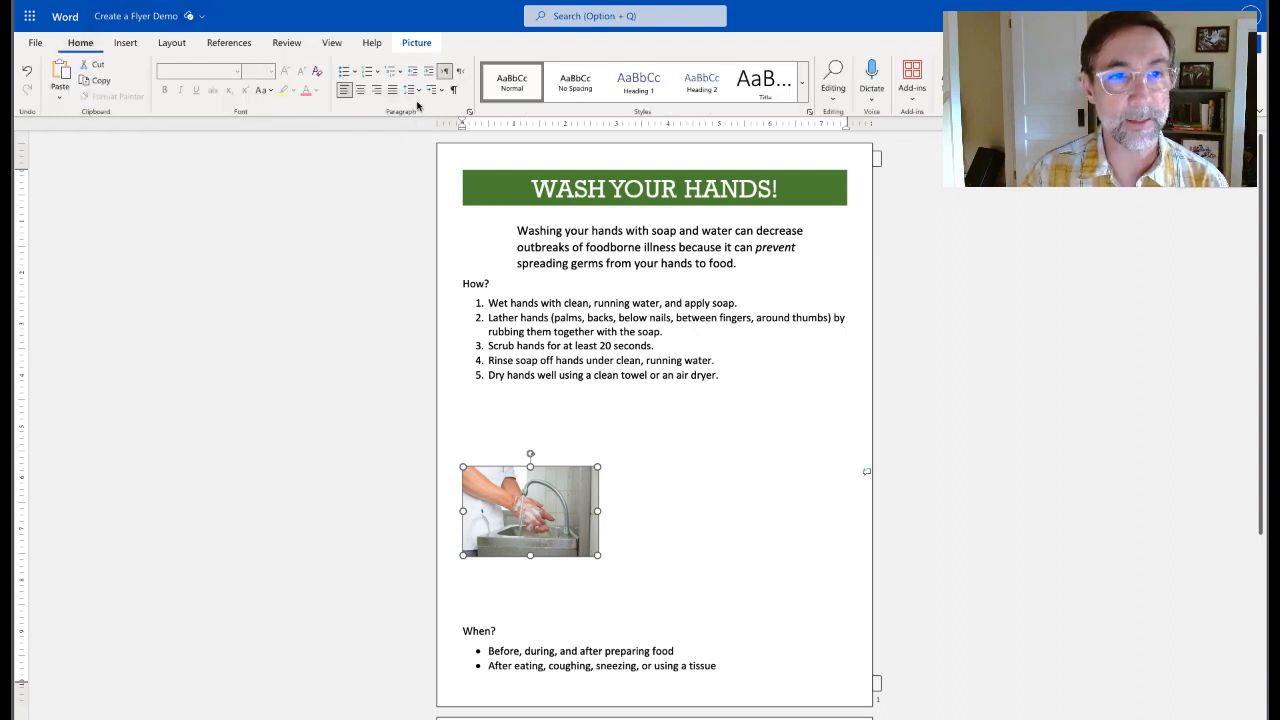
{"action": "left_click", "coordinate": [360, 90]}
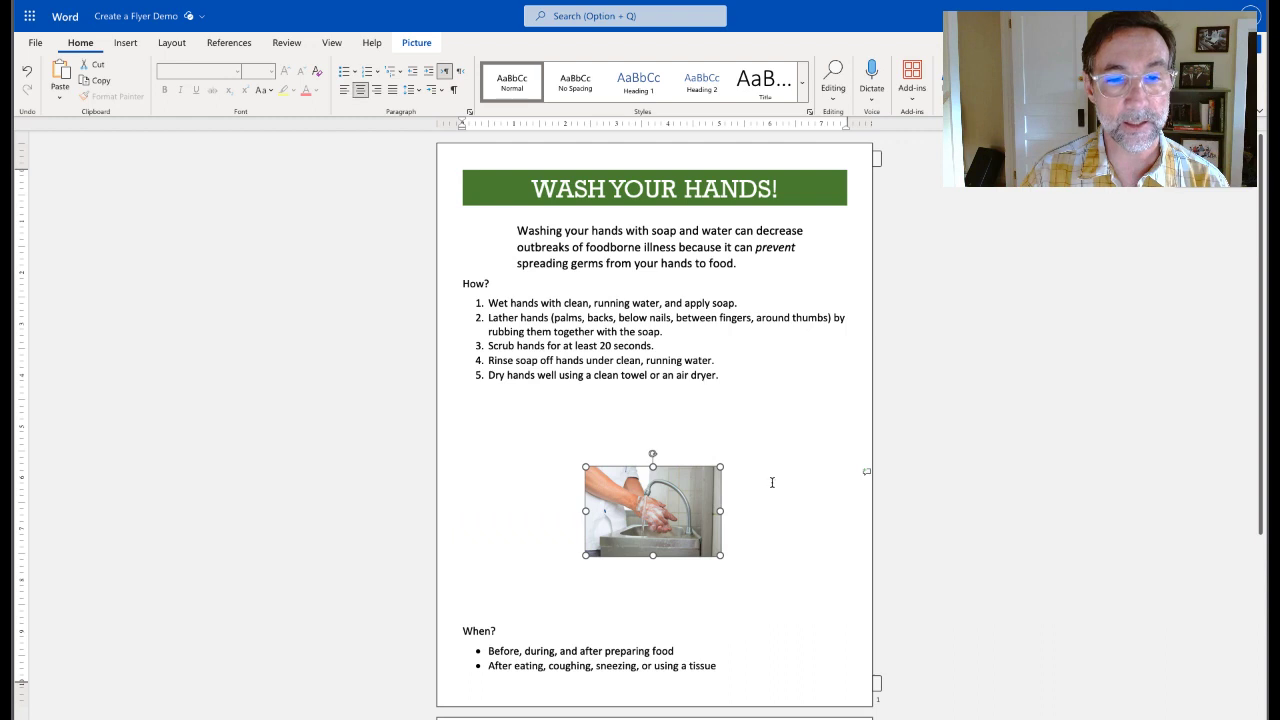
Remove three blank lines above the handwashing picture and two blank lines between it and "When?"
{"action": "left_click", "coordinate": [745, 456]}
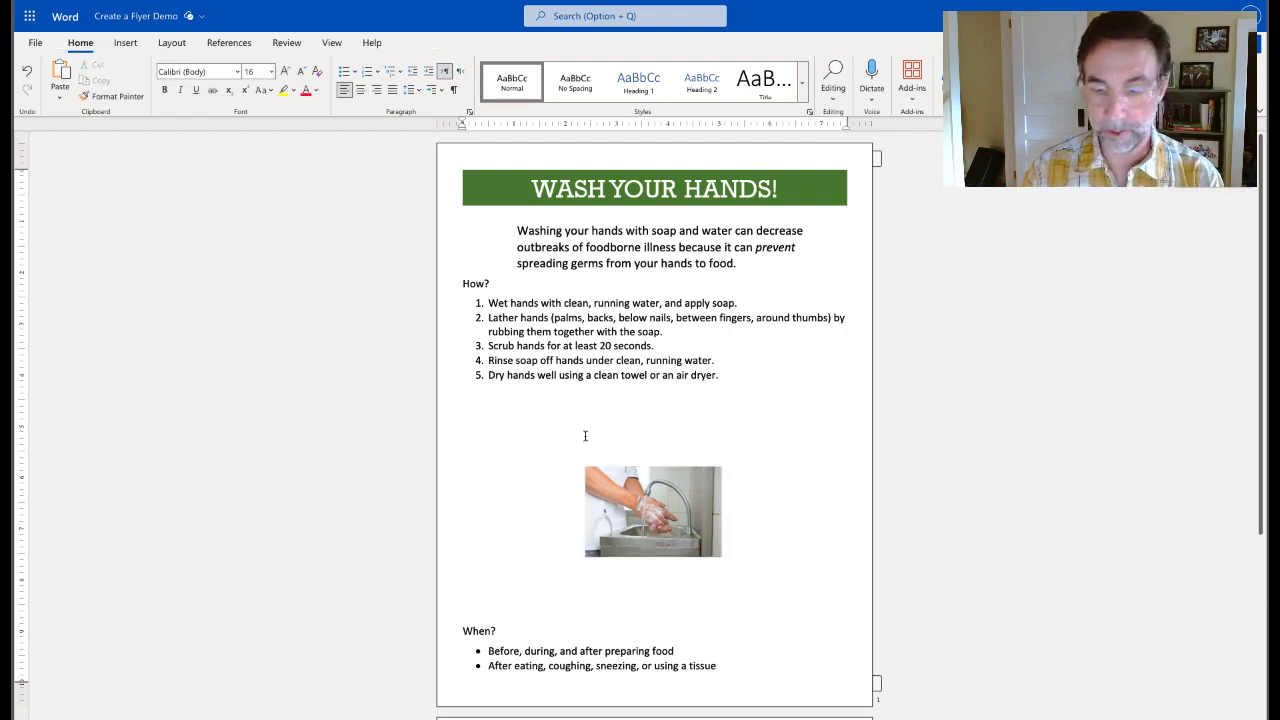
{"action": "key", "text": "BackSpace"}
{"action": "key", "text": "BackSpace"}
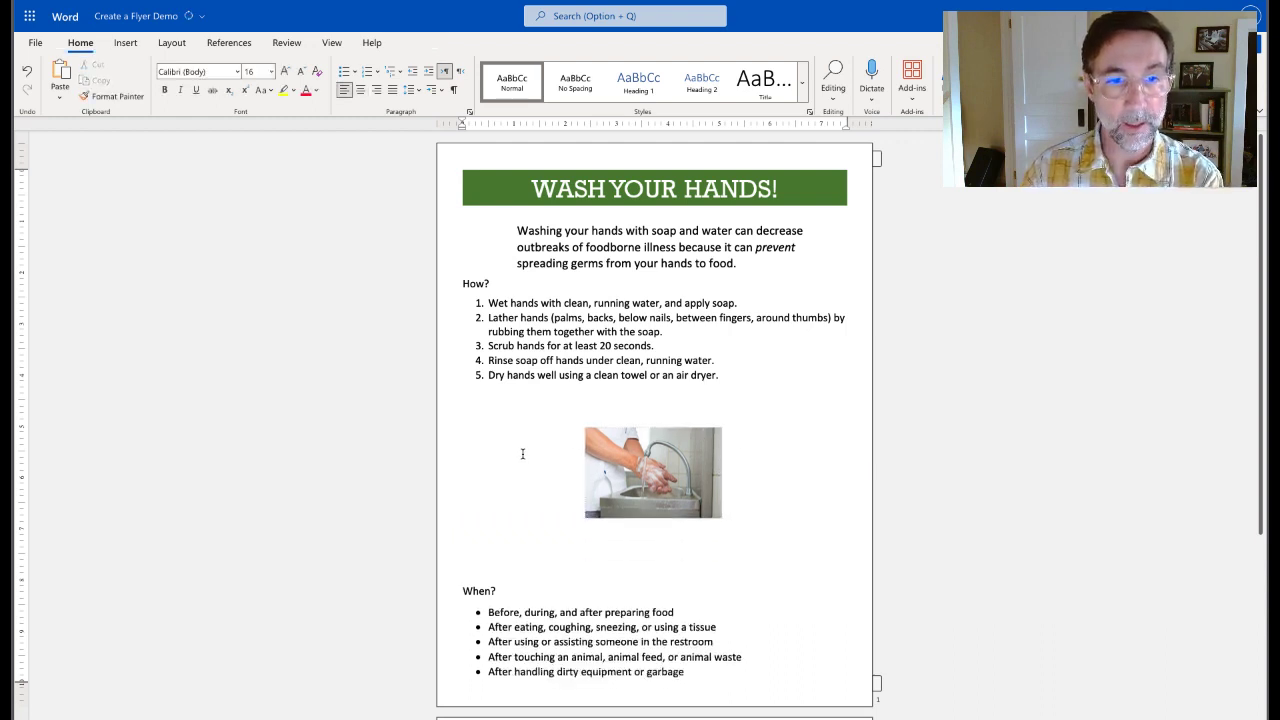
{"action": "key", "text": "Delete"}
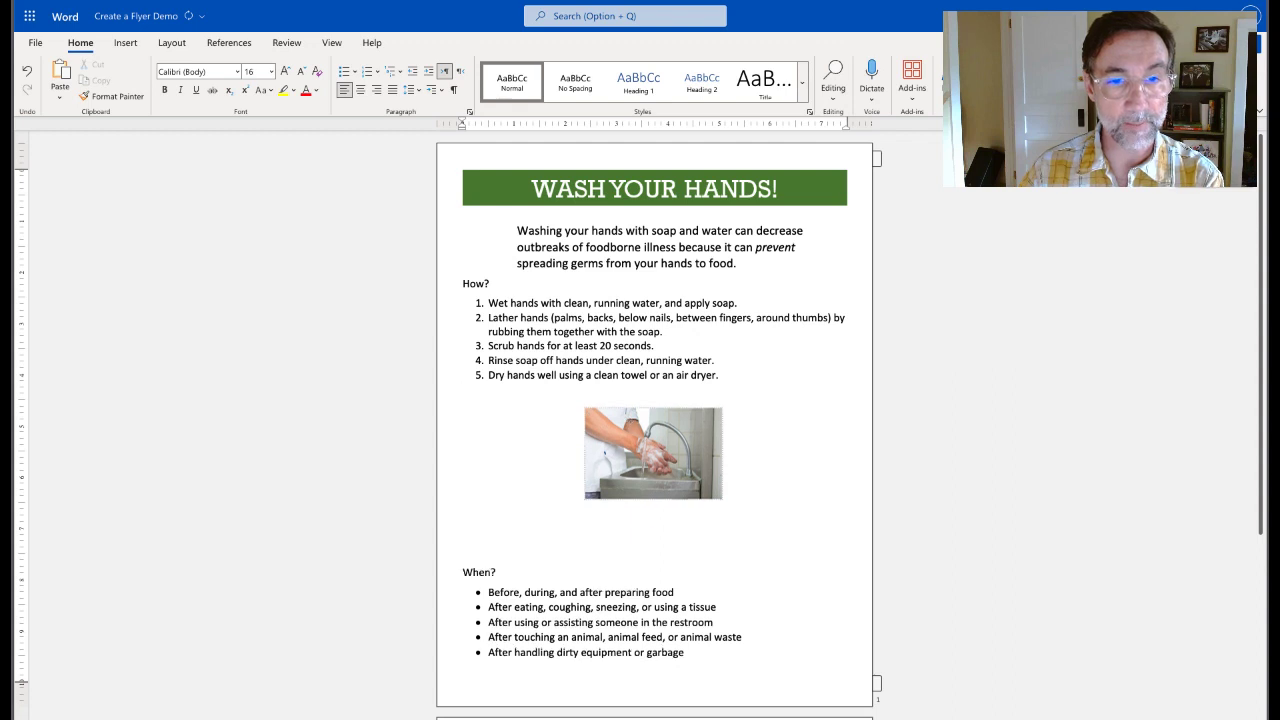
{"action": "key", "text": "BackSpace"}
{"action": "key", "text": "BackSpace"}
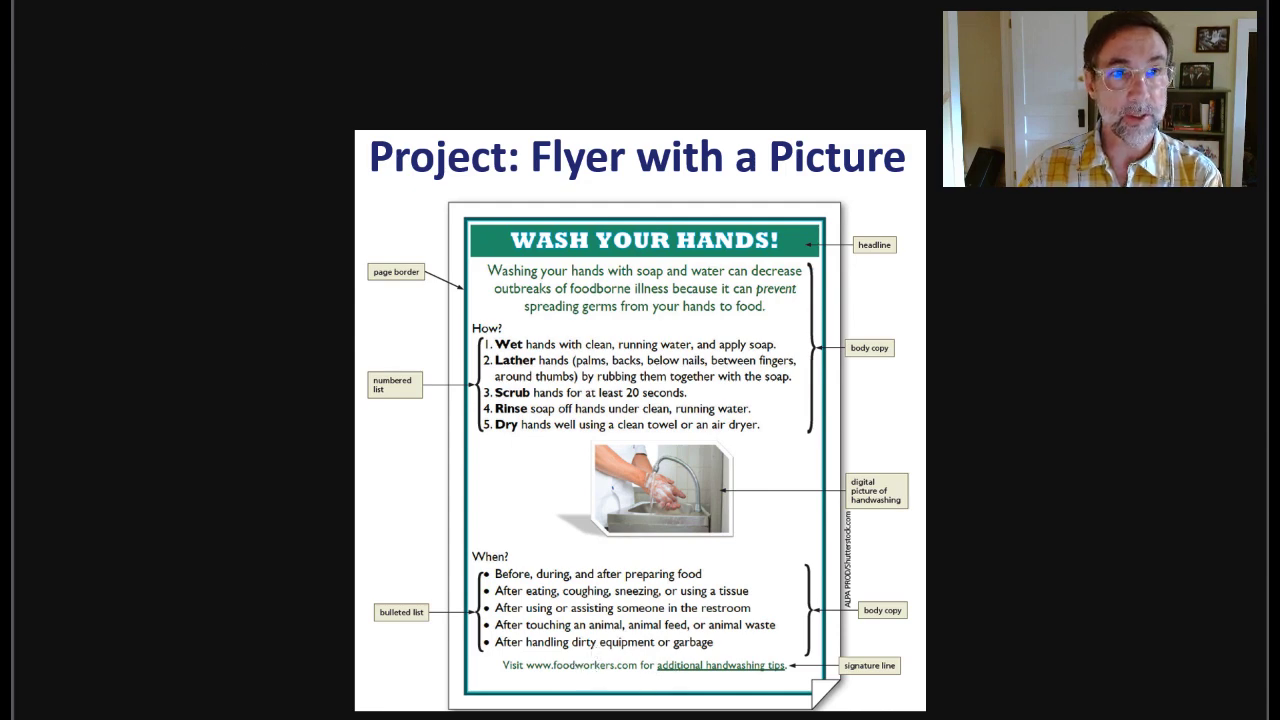
Return from the sample flyer to the document and add one blank line above "How?"
{"action": "key", "text": "alt+Tab"}
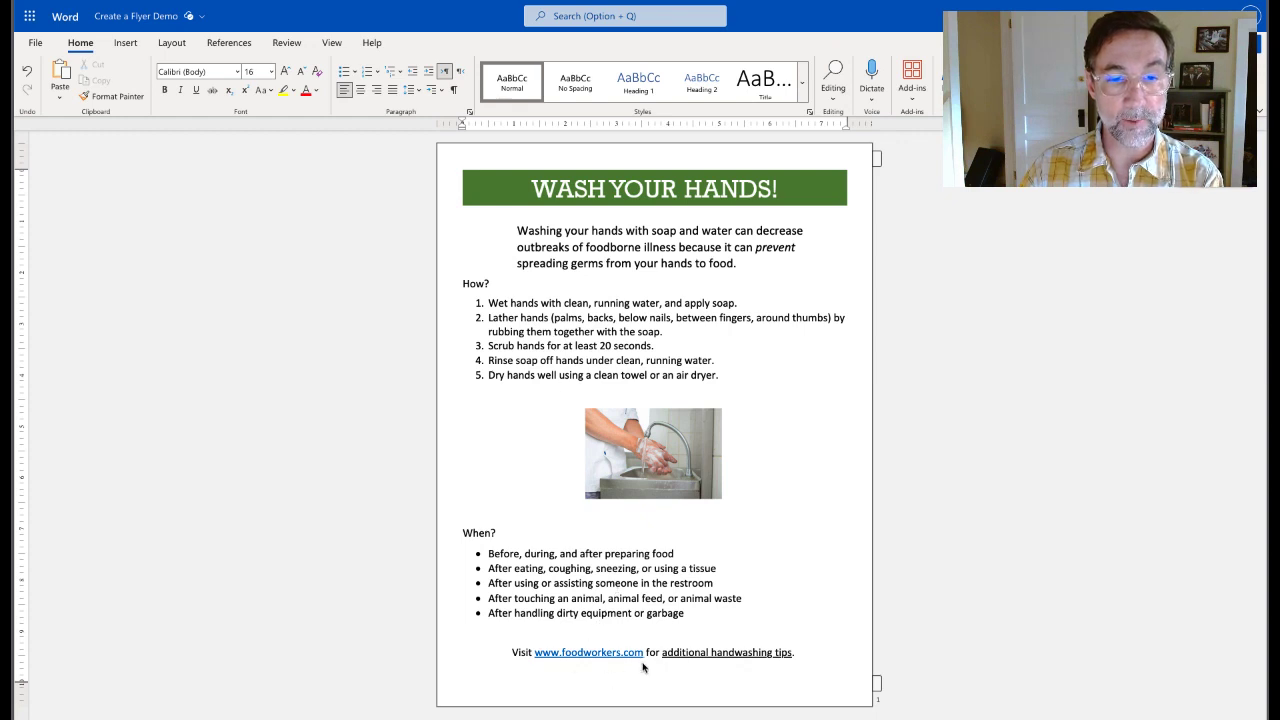
{"action": "left_click", "coordinate": [464, 283]}
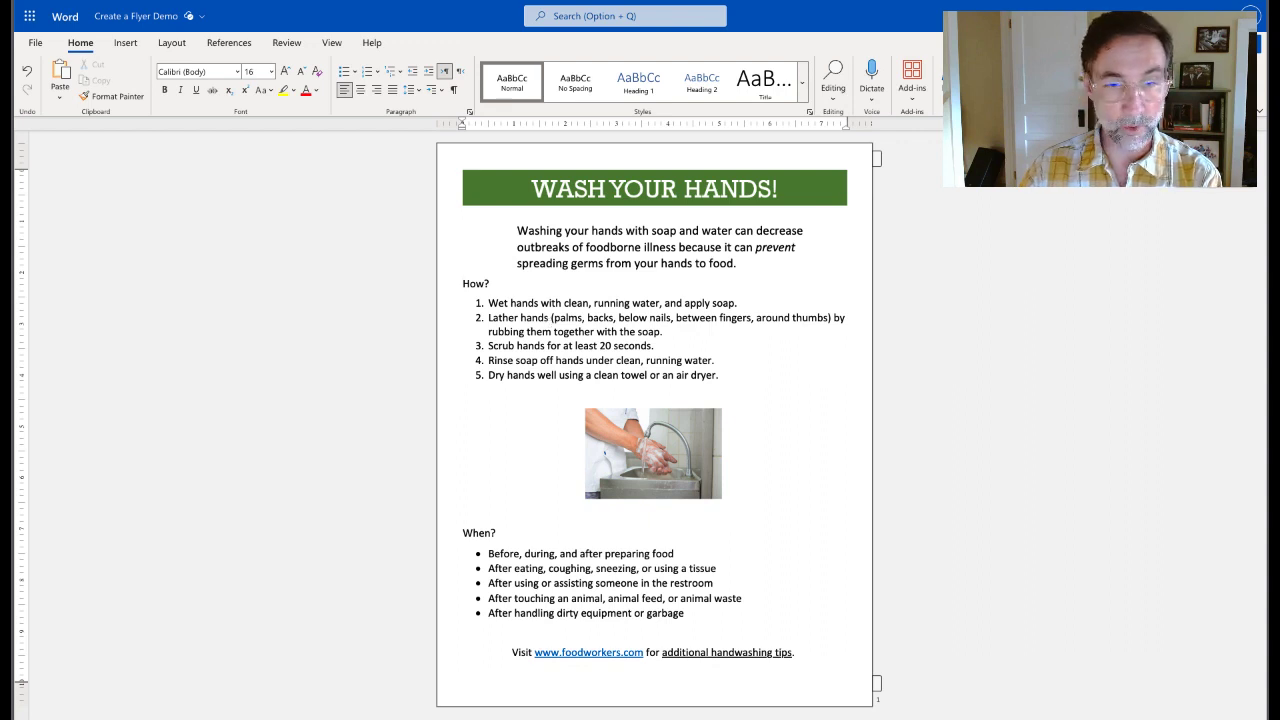
{"action": "key", "text": "Return"}
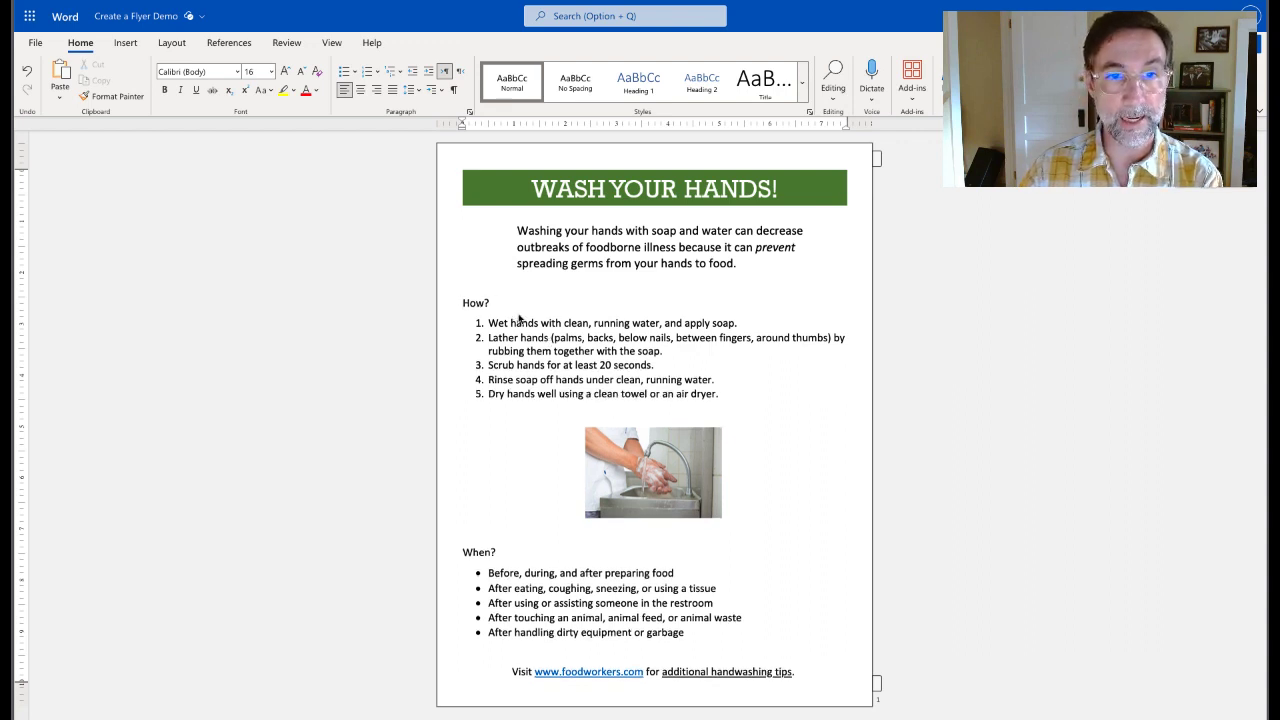
Set the font size of the whole intro paragraph under the banner to 20
{"action": "left_click_drag", "start_coordinate": [745, 265], "coordinate": [509, 228]}
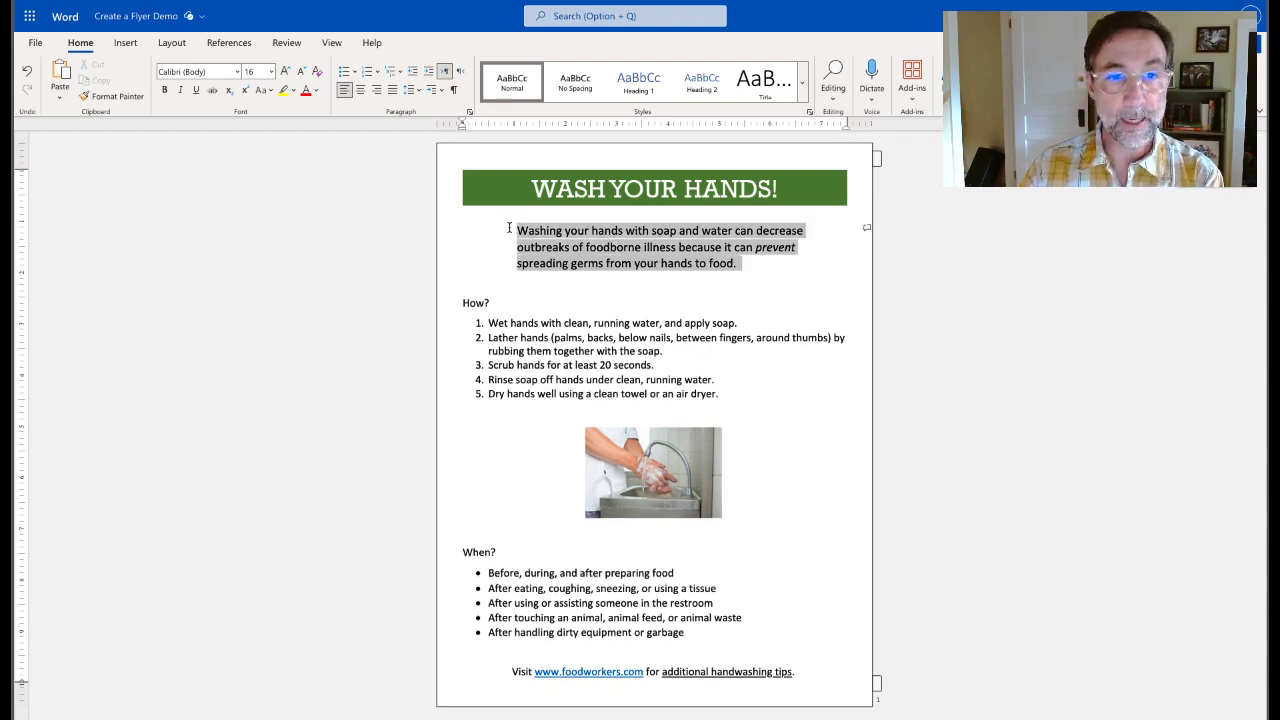
{"action": "left_click", "coordinate": [265, 71]}
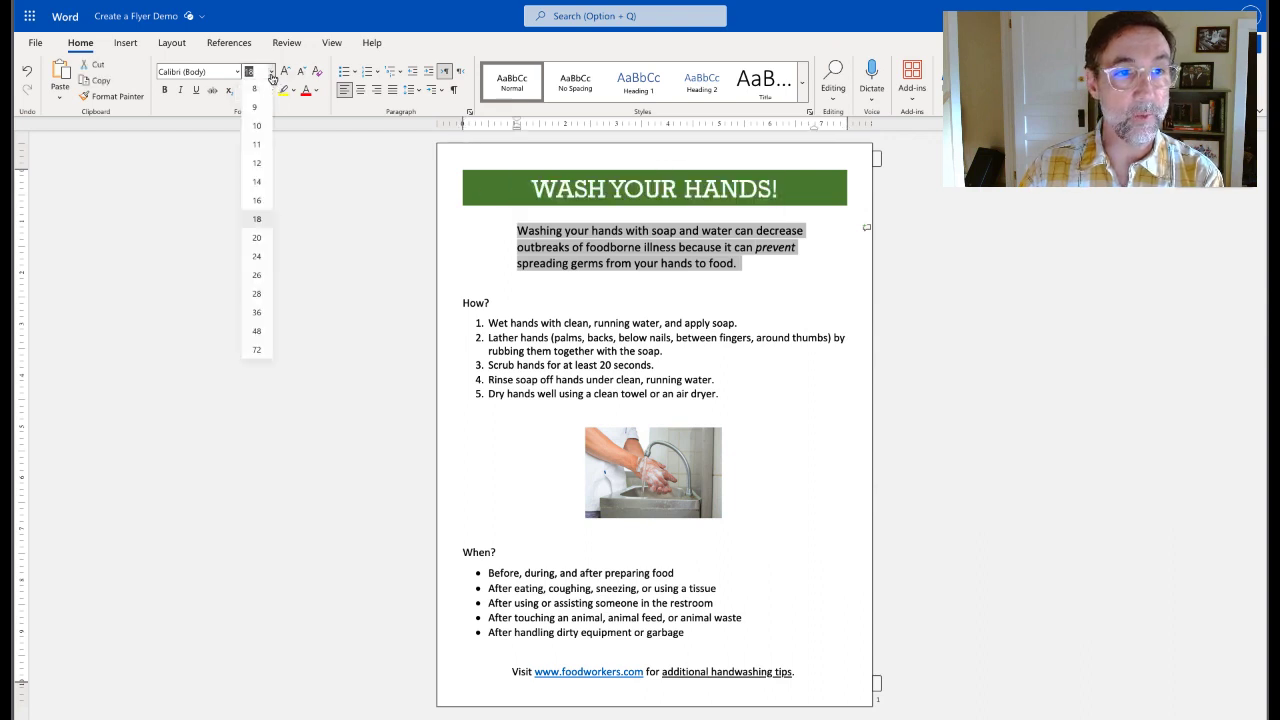
{"action": "left_click", "coordinate": [256, 240]}
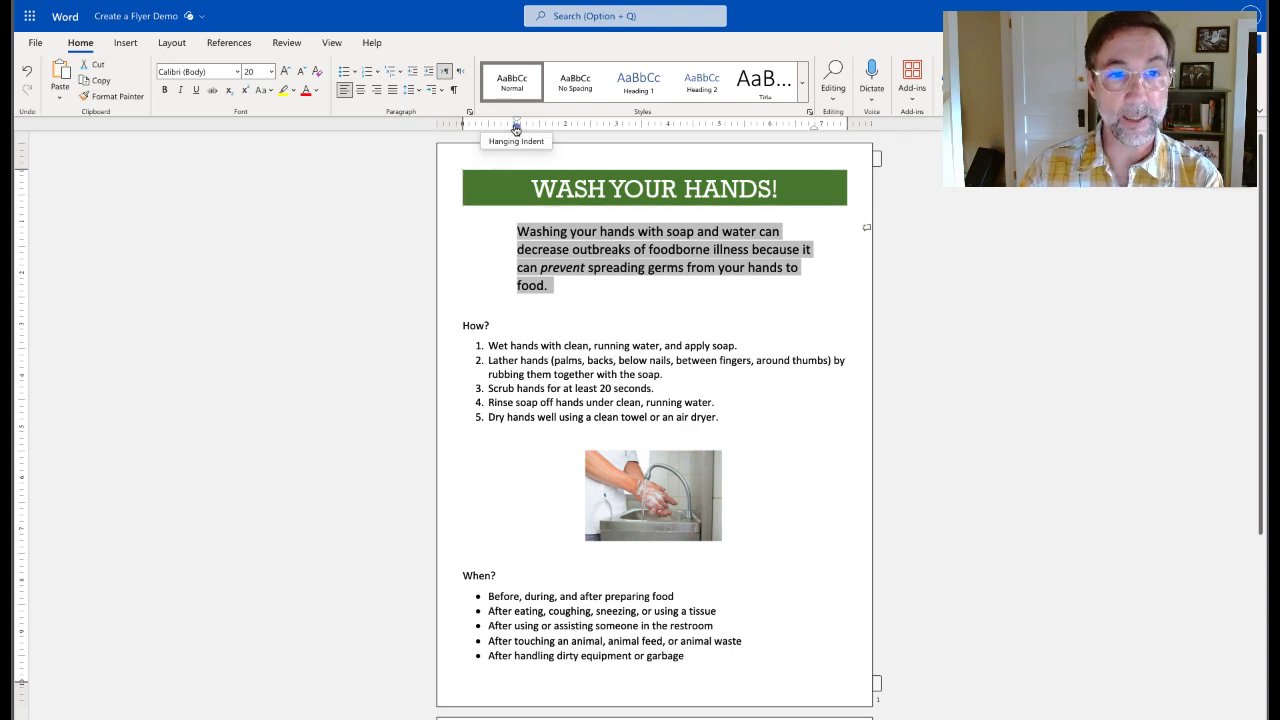
Widen the intro paragraph by moving its left indent to about 0.6" and right indent to about 7", and remove the blank line above "How?"
{"action": "left_click_drag", "start_coordinate": [517, 131], "coordinate": [504, 128]}
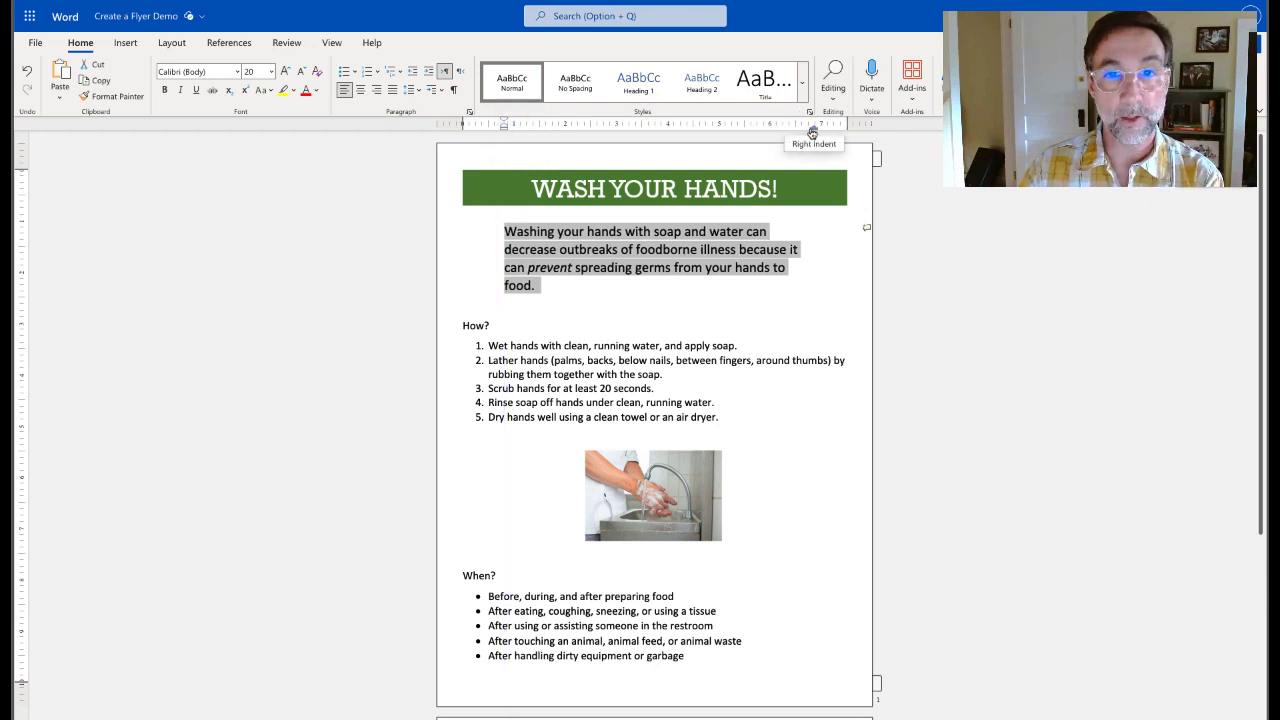
{"action": "left_click_drag", "start_coordinate": [812, 128], "coordinate": [824, 133]}
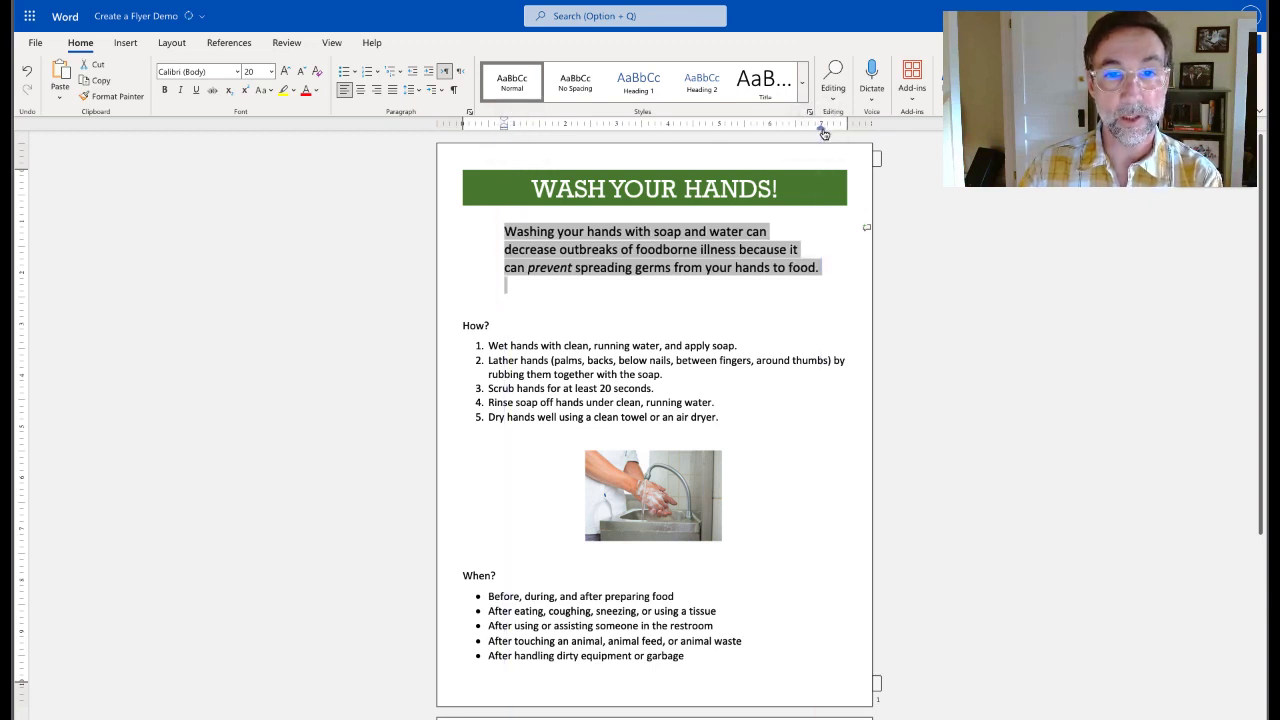
{"action": "left_click_drag", "start_coordinate": [504, 133], "coordinate": [494, 130]}
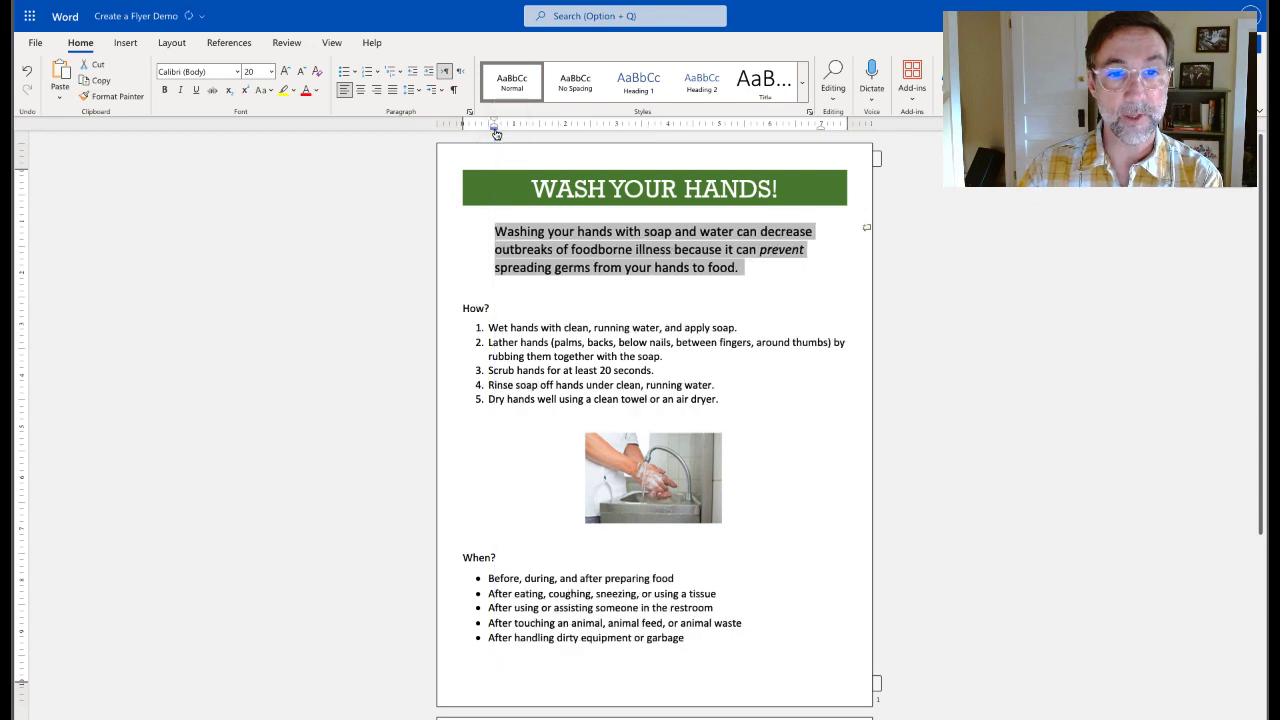
{"action": "left_click", "coordinate": [730, 290]}
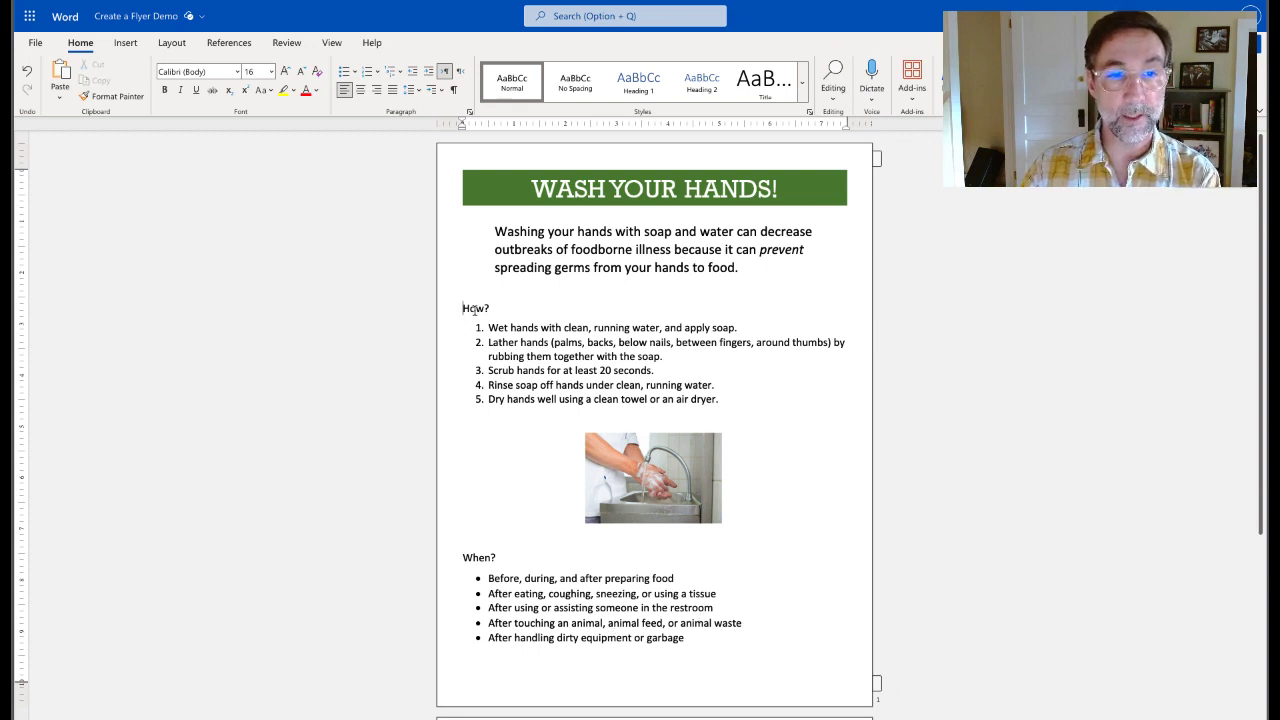
{"action": "key", "text": "BackSpace"}
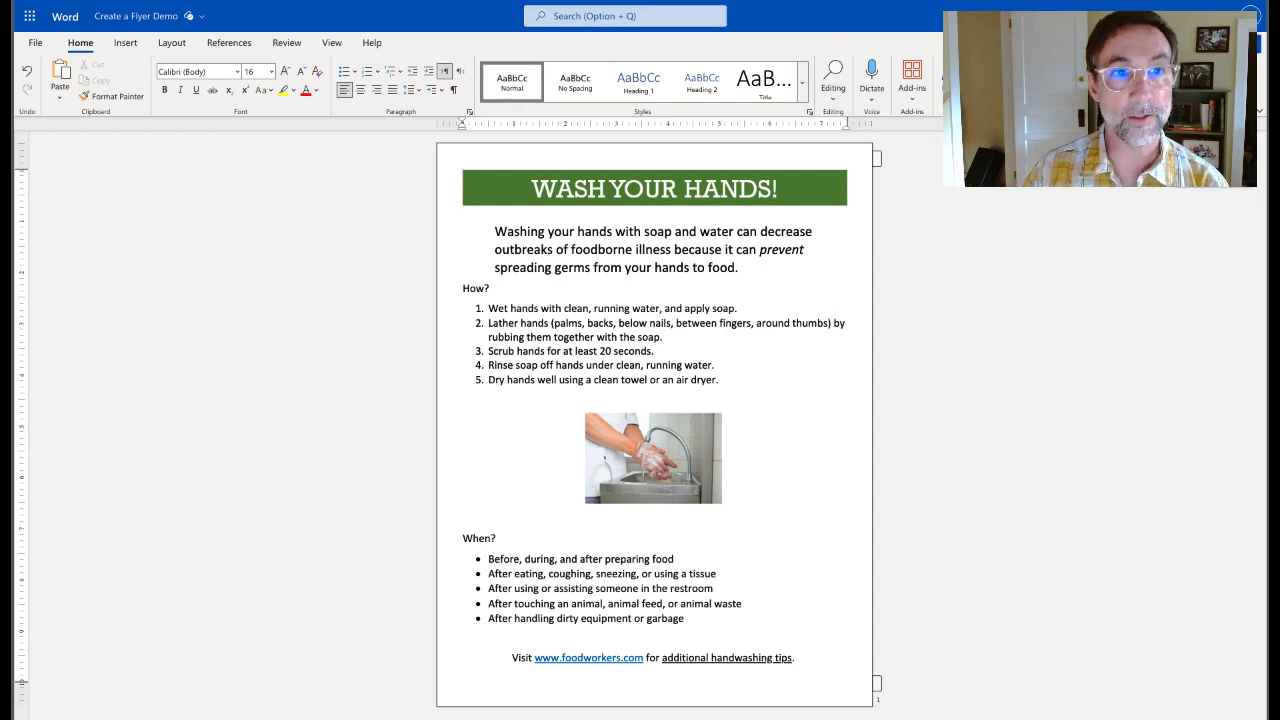
Check the sample flyer's text colors and set the intro paragraph's font color to standard green
{"action": "key", "text": "alt+Tab"}
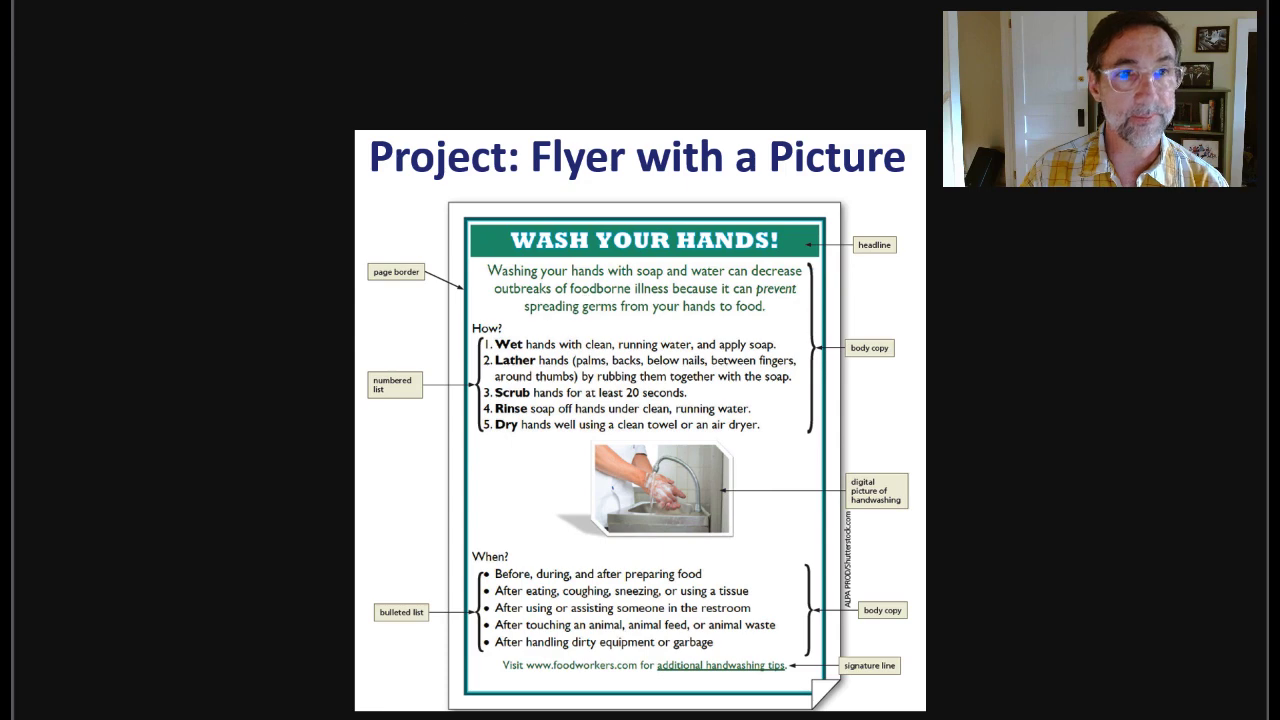
{"action": "key", "text": "alt+Tab"}
{"action": "left_click_drag", "start_coordinate": [743, 268], "coordinate": [495, 243]}
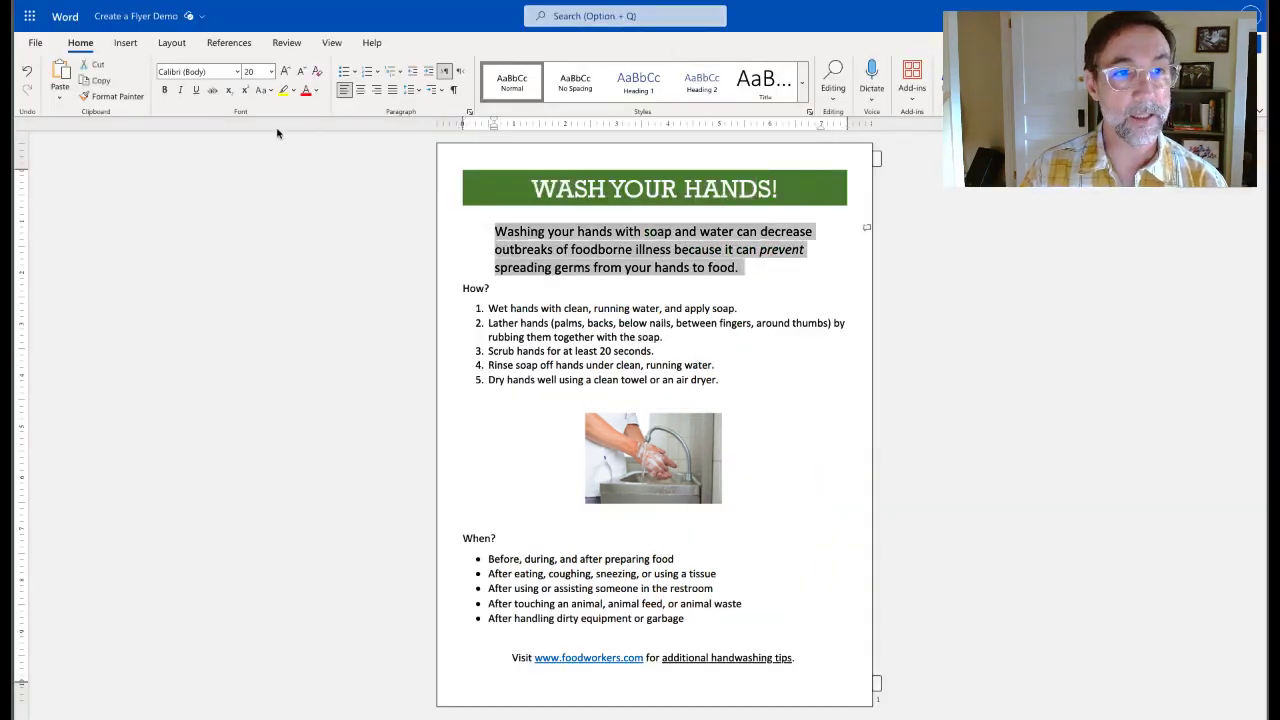
{"action": "left_click", "coordinate": [317, 95]}
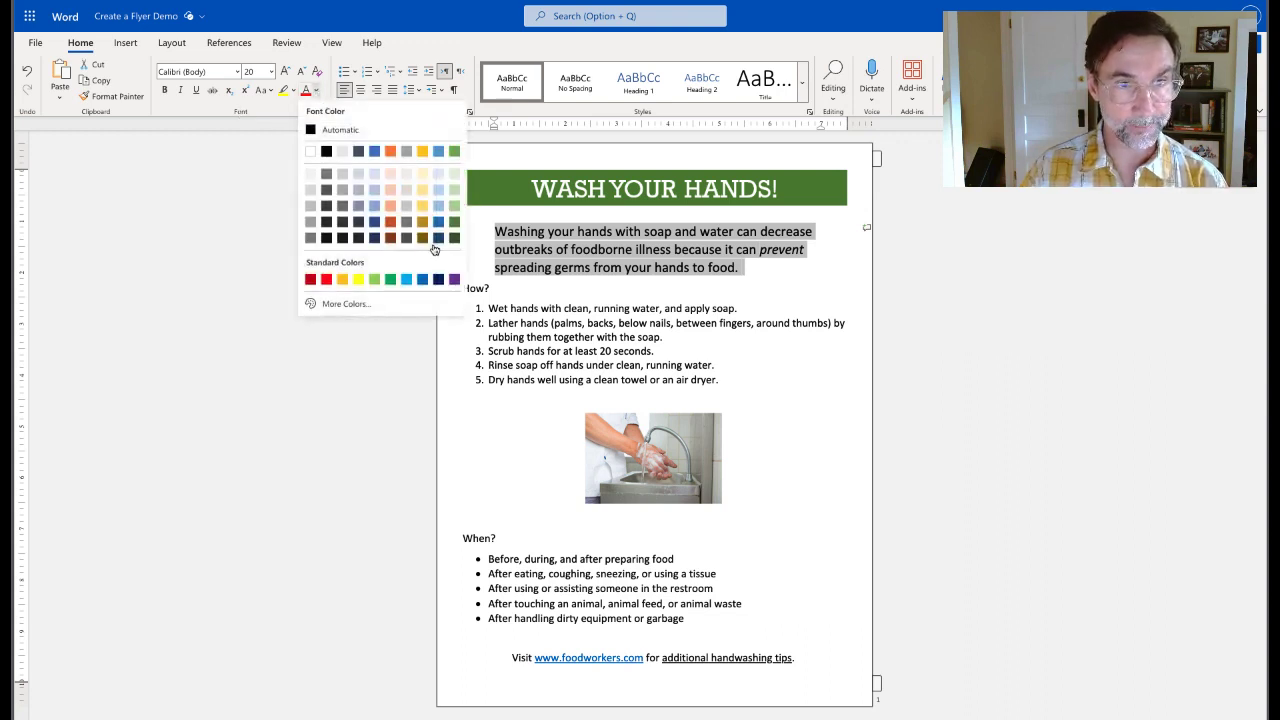
{"action": "left_click", "coordinate": [392, 282]}
{"action": "left_click", "coordinate": [800, 305]}
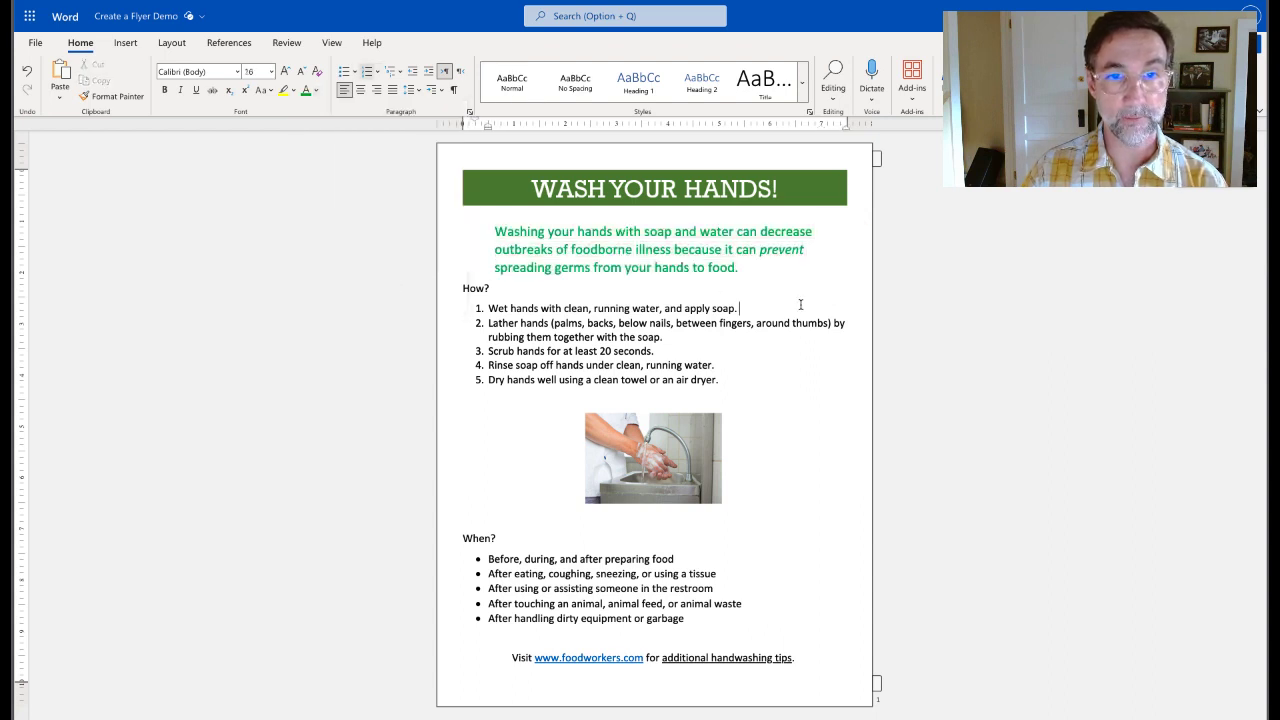
Set the font color of the whole intro paragraph to the darker theme green that matches the banner
{"action": "left_click_drag", "start_coordinate": [743, 270], "coordinate": [495, 234]}
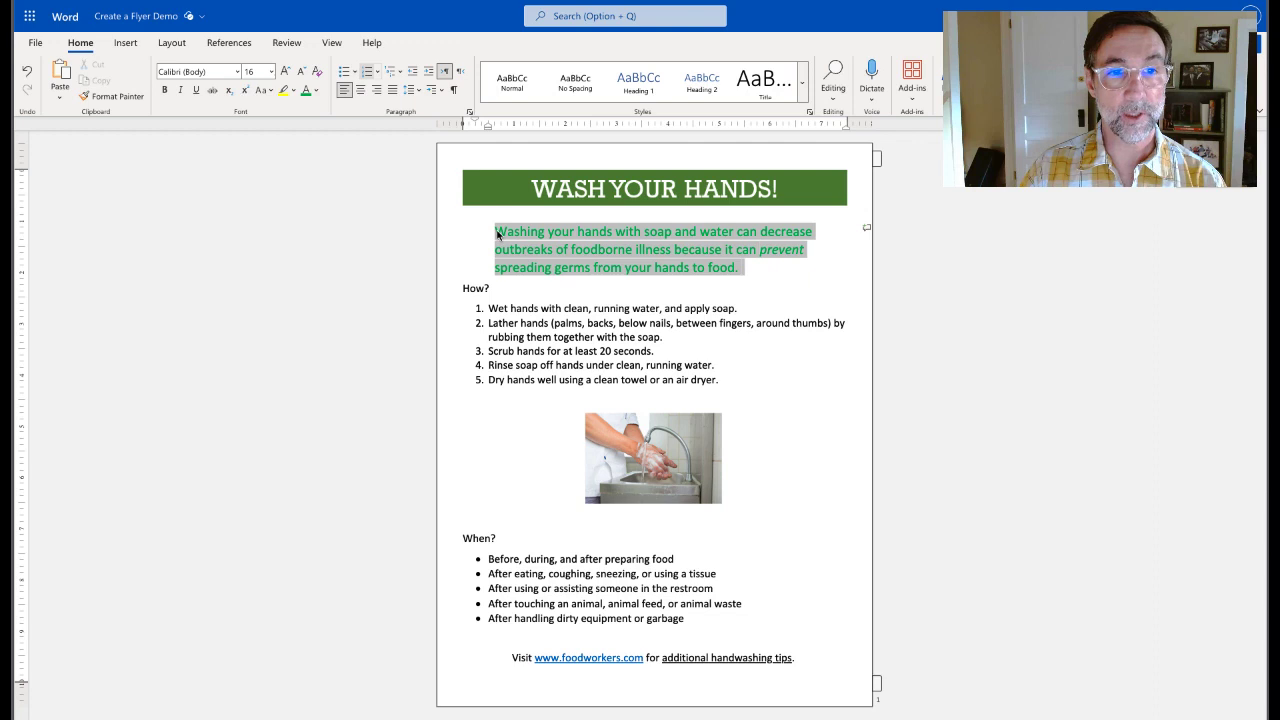
{"action": "left_click", "coordinate": [314, 91]}
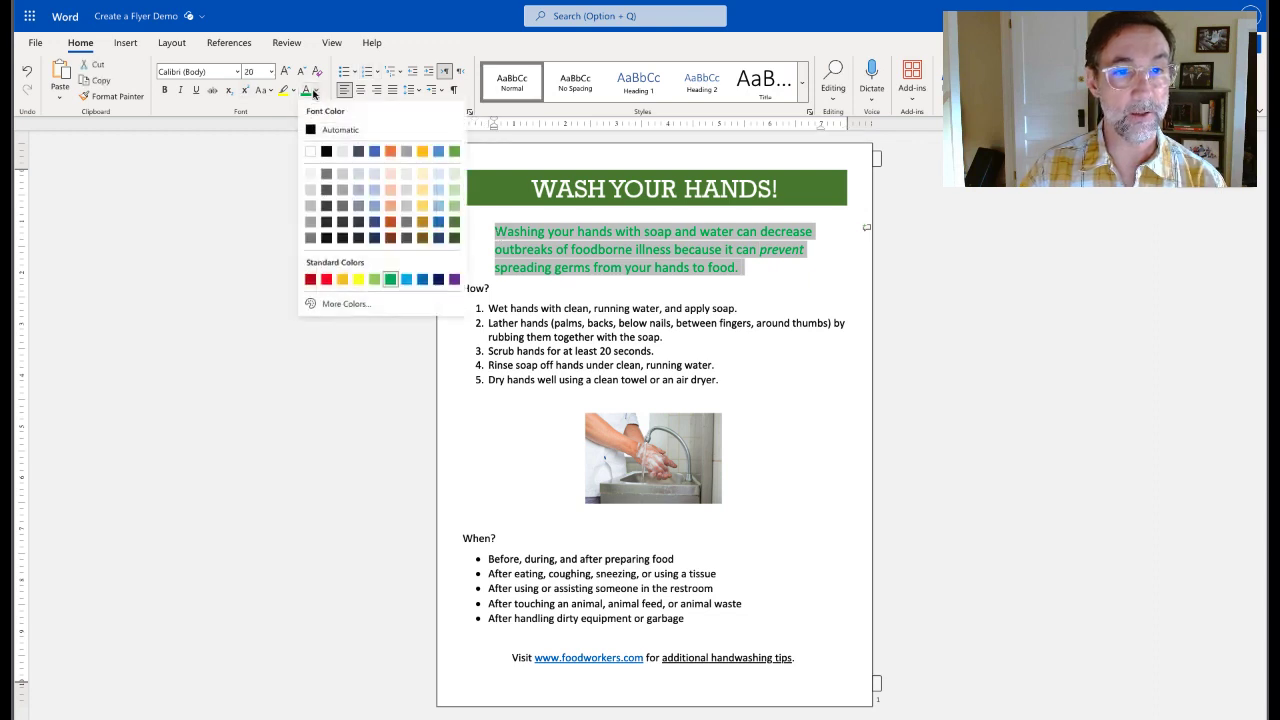
{"action": "left_click", "coordinate": [455, 225]}
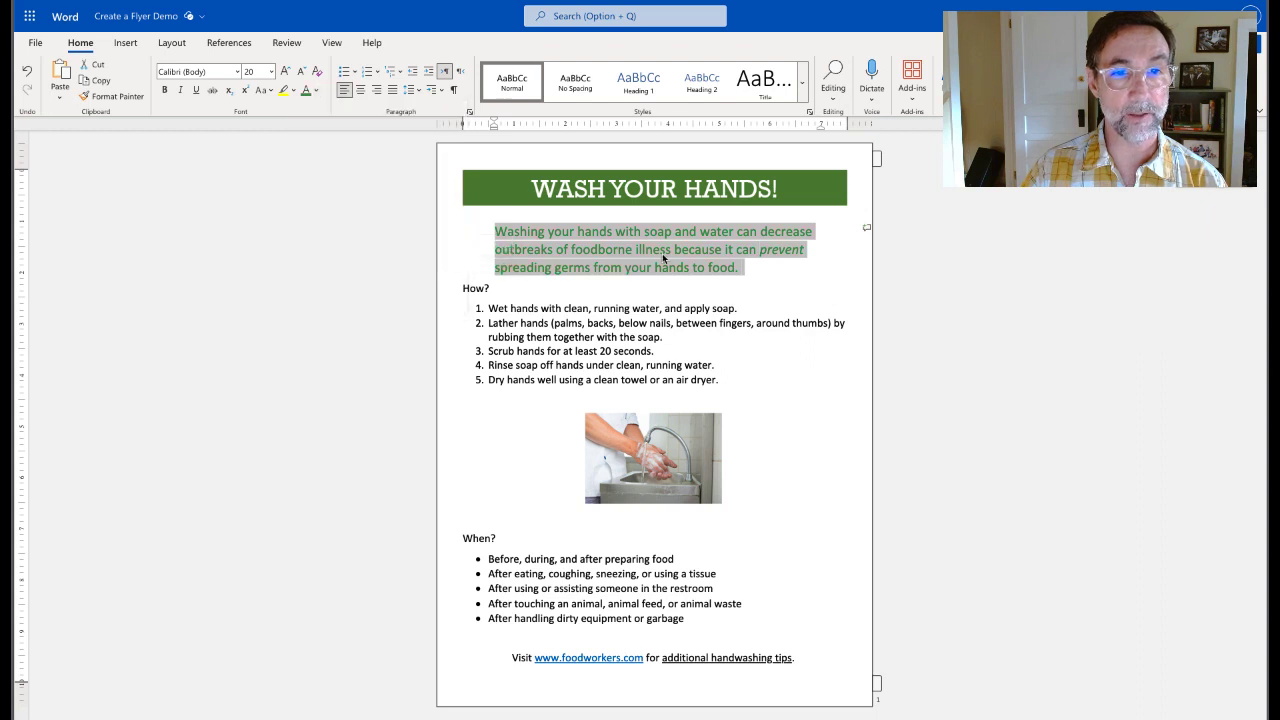
{"action": "left_click", "coordinate": [805, 274]}
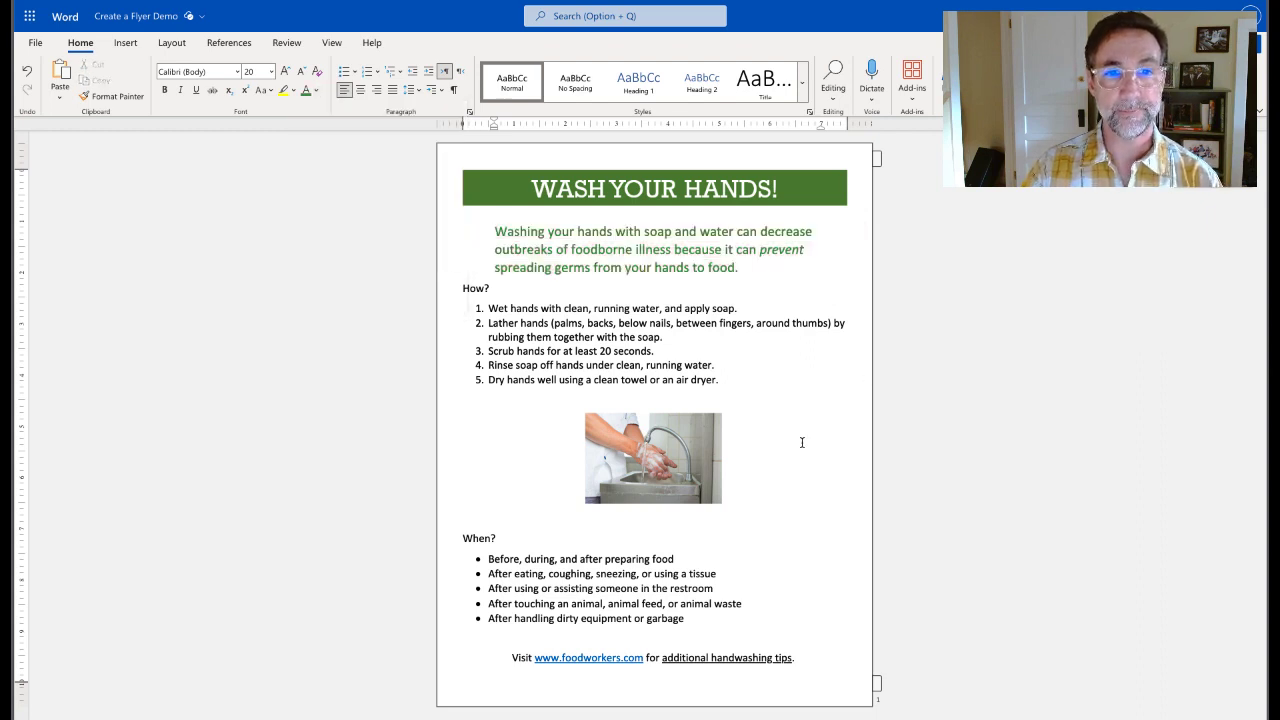
{"action": "left_click_drag", "start_coordinate": [801, 657], "coordinate": [510, 662]}
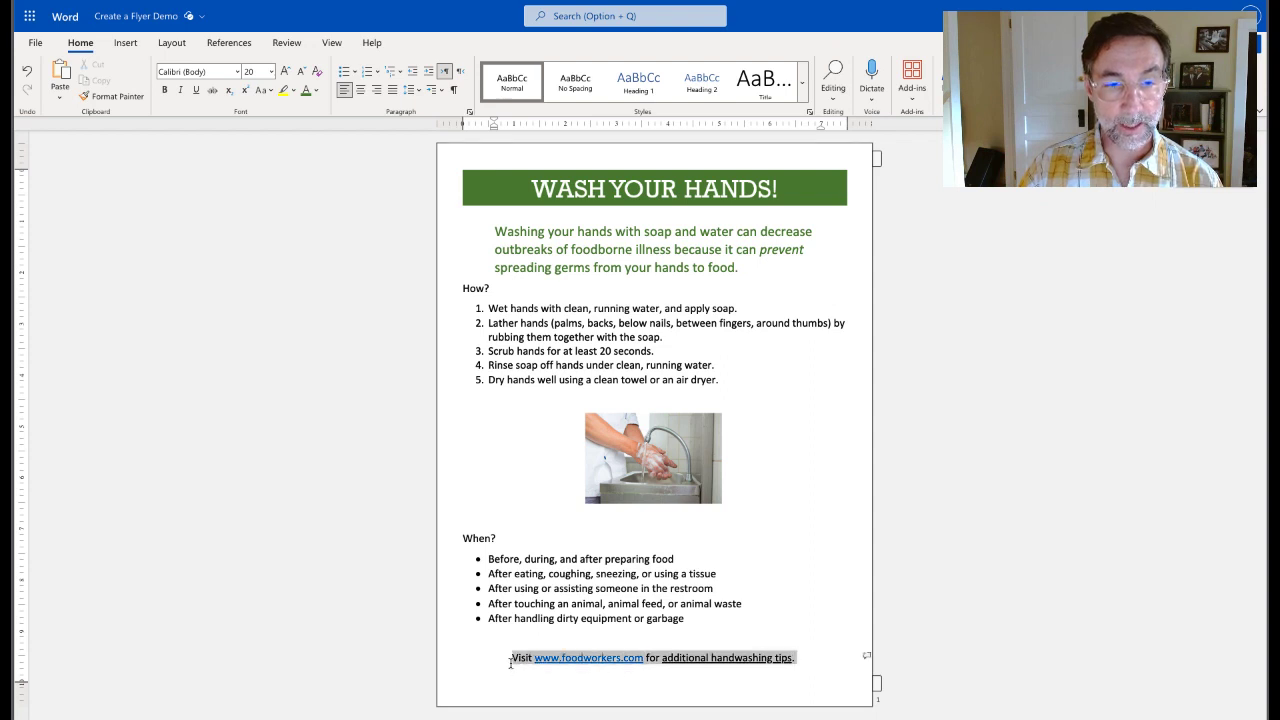
{"action": "left_click", "coordinate": [306, 94]}
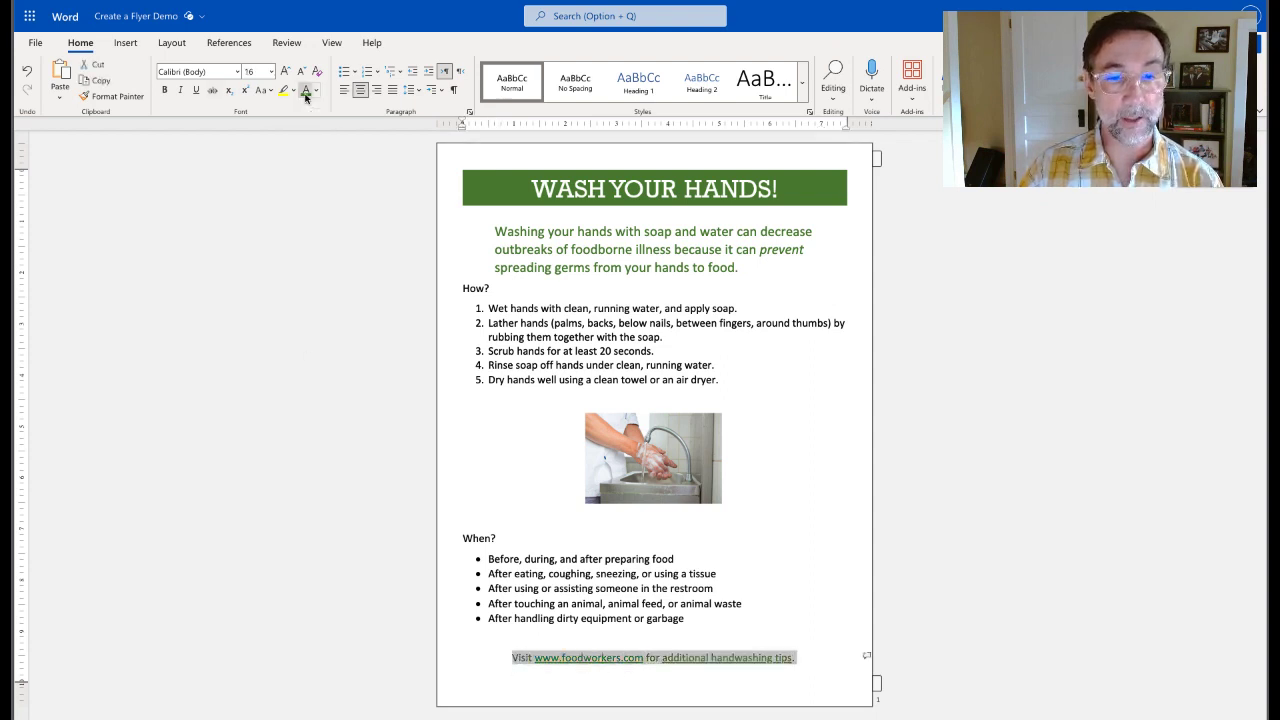
{"action": "left_click", "coordinate": [794, 478]}
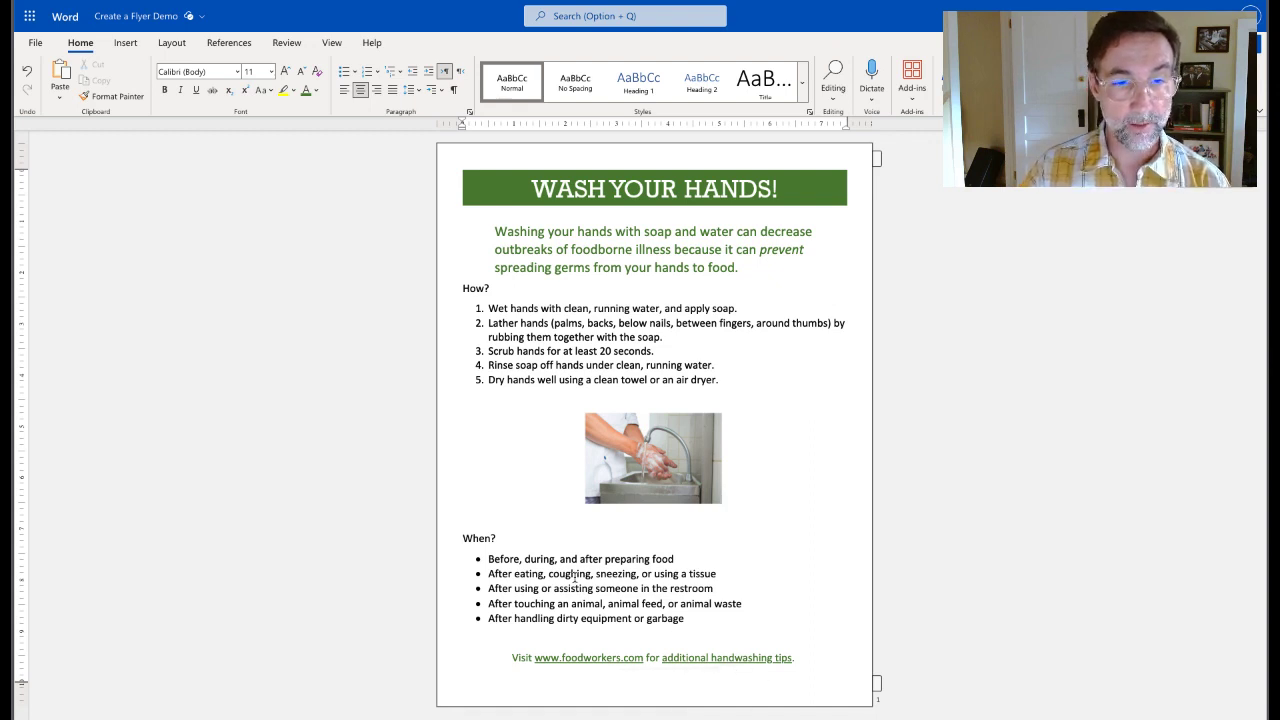
Compare the handwashing picture with the sample flyer and apply the picture style with snipped diagonal corners and a white frame
{"action": "left_click", "coordinate": [649, 473]}
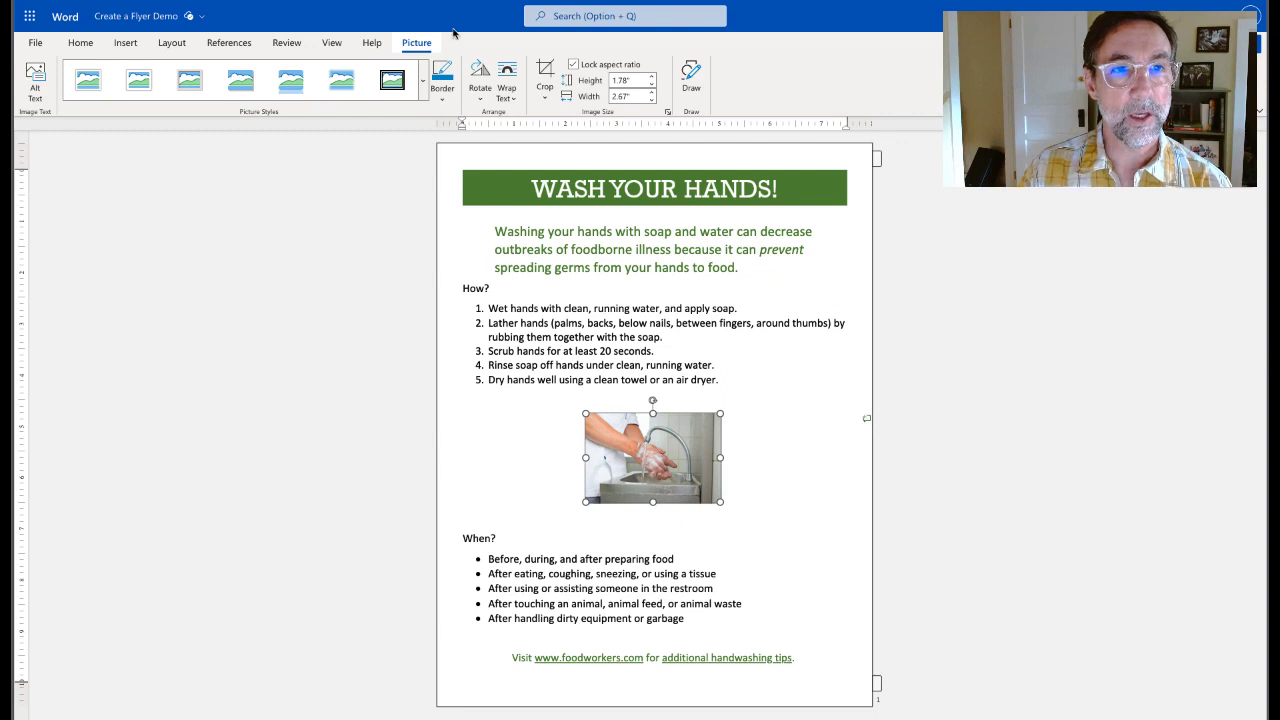
{"action": "key", "text": "ctrl+Tab"}
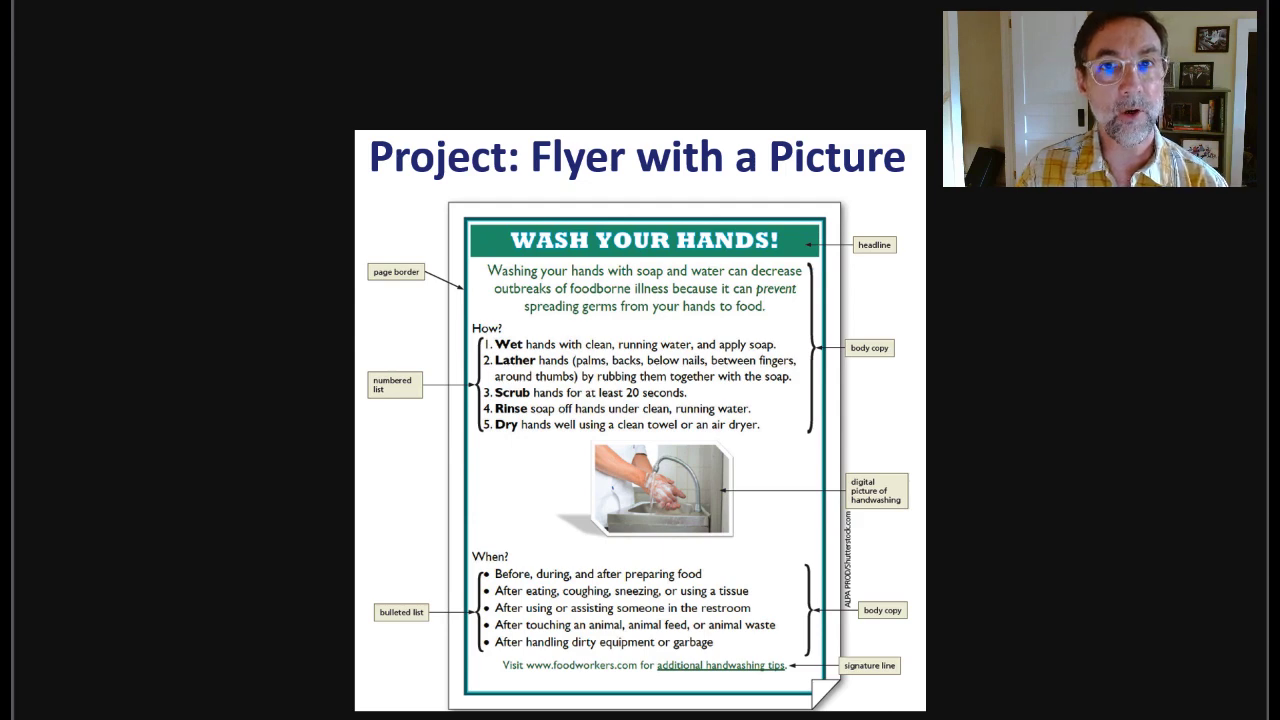
{"action": "key", "text": "super+Tab"}
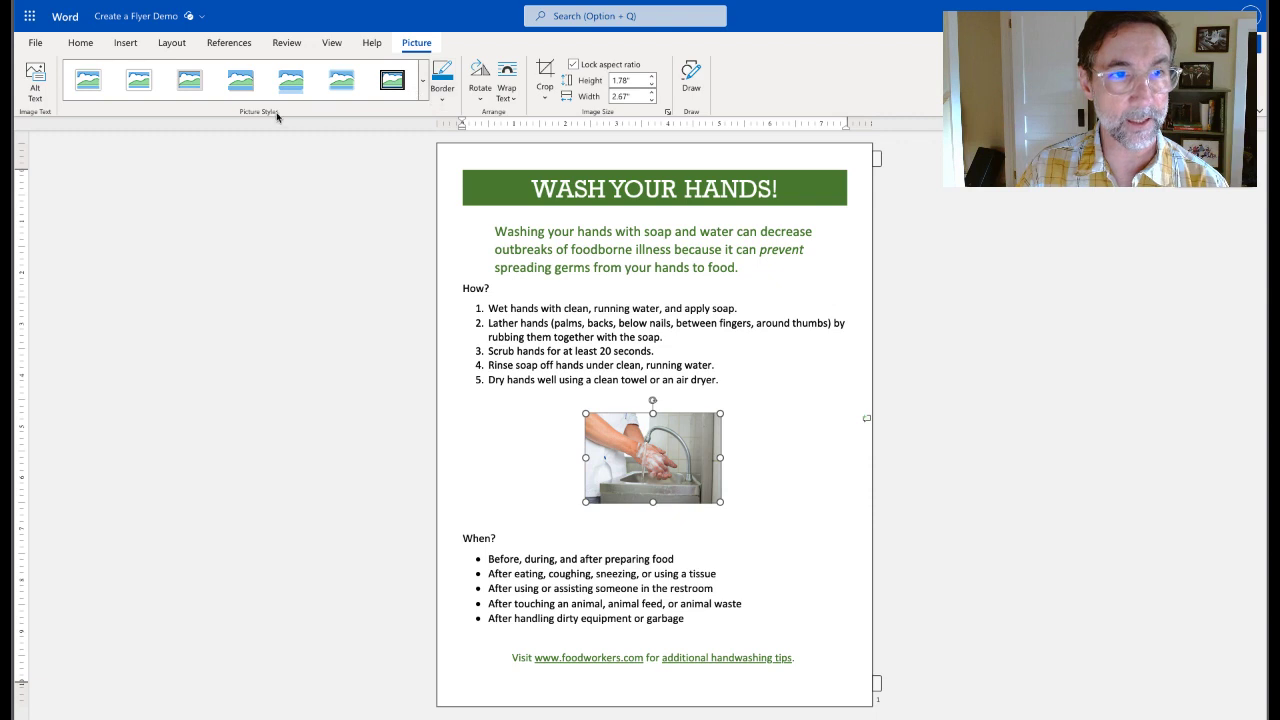
{"action": "left_click", "coordinate": [425, 93]}
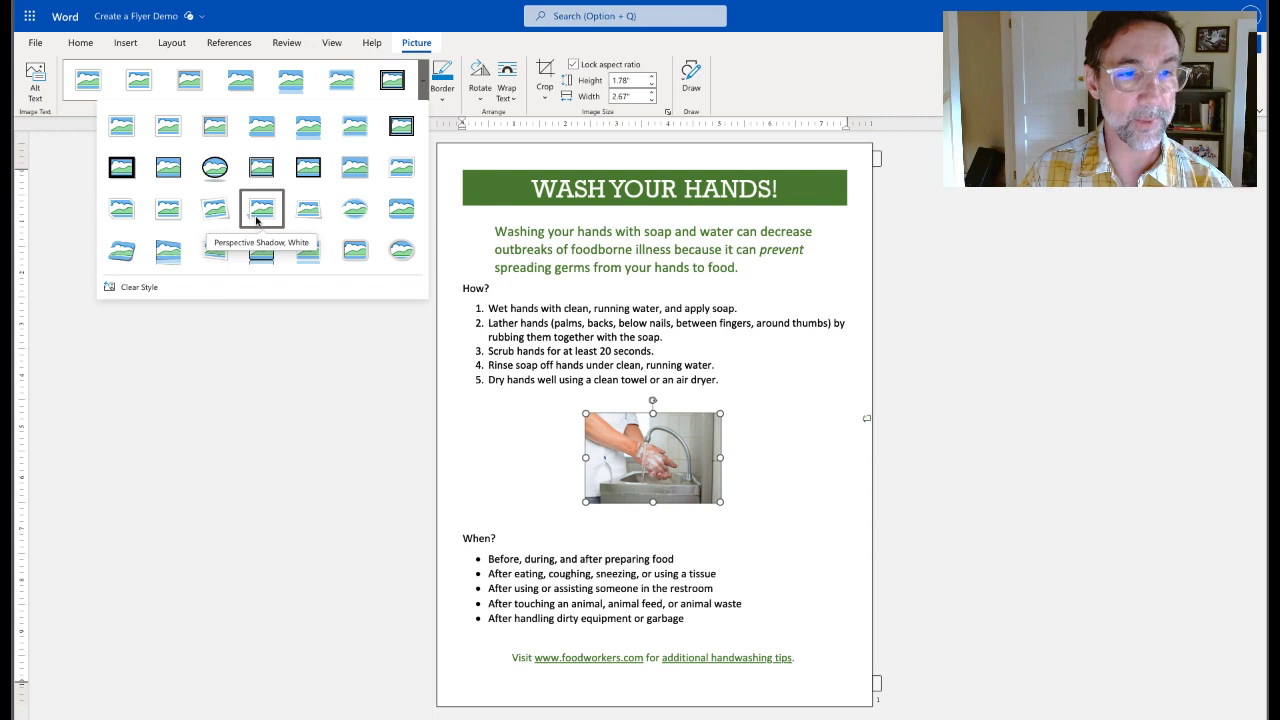
{"action": "left_click", "coordinate": [127, 217]}
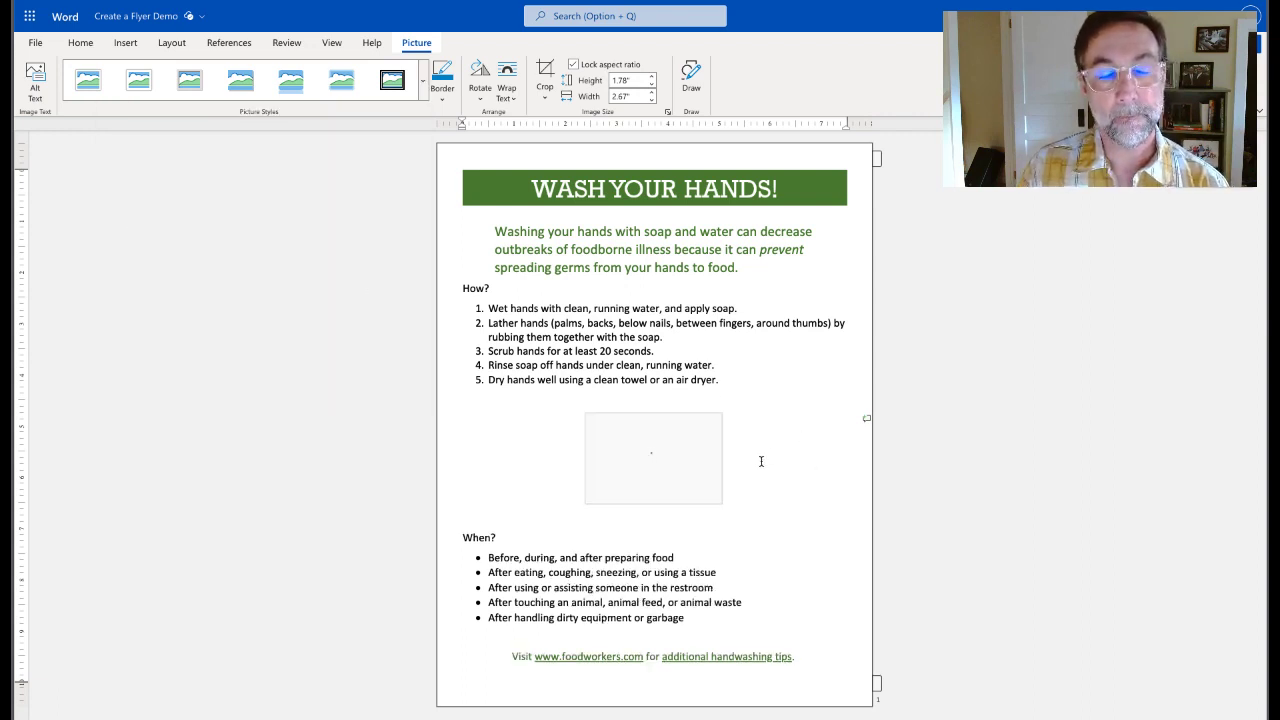
Remove one blank line between the handwashing picture and "When?"
{"action": "left_click", "coordinate": [808, 486]}
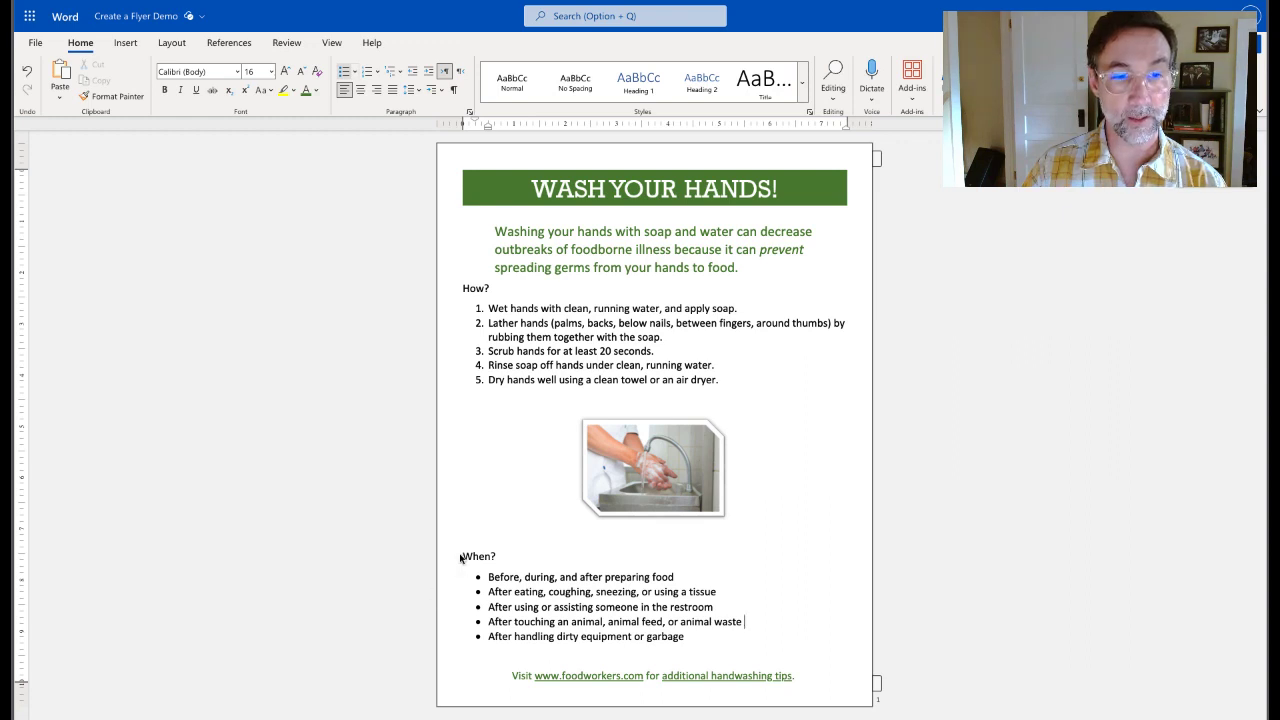
{"action": "left_click", "coordinate": [465, 558]}
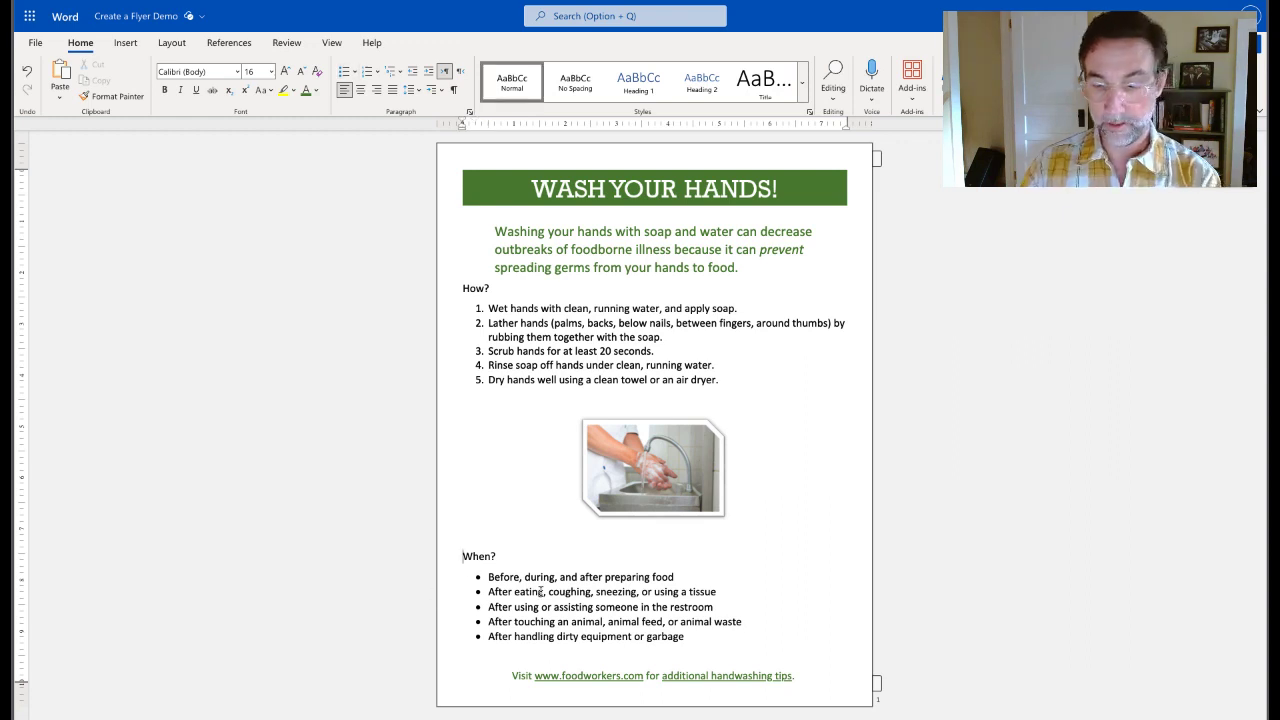
{"action": "key", "text": "BackSpace"}
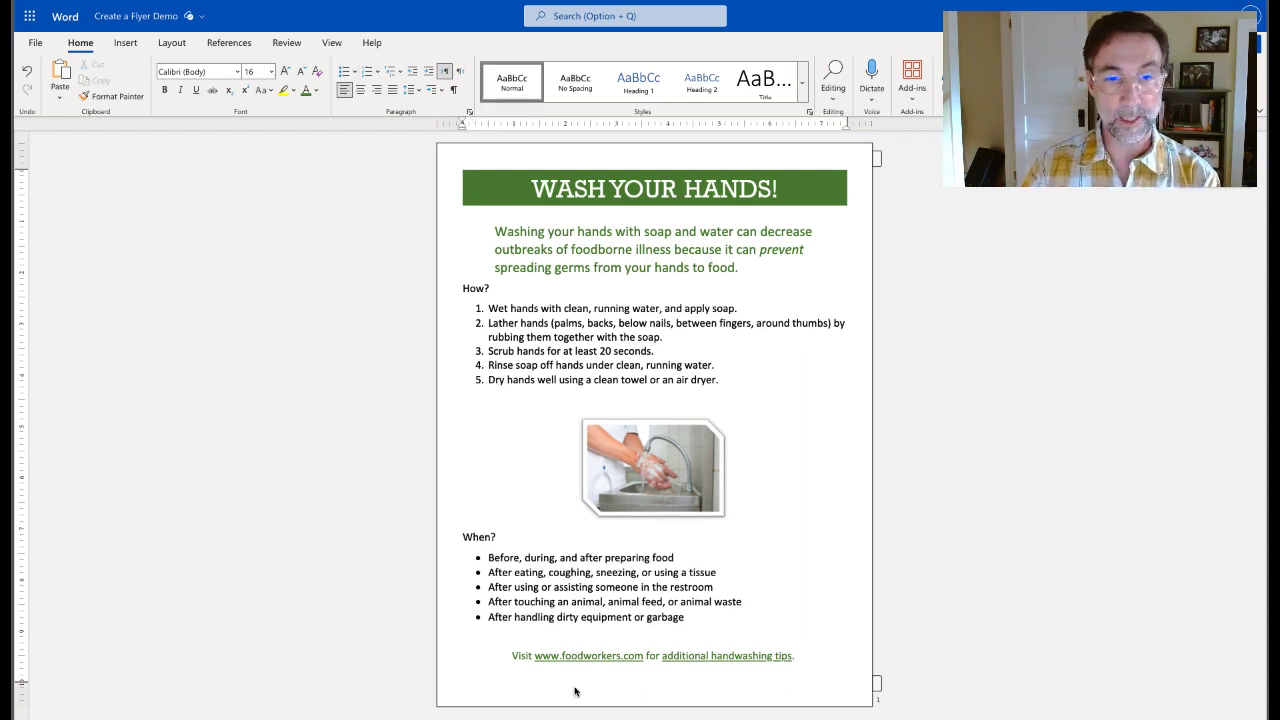